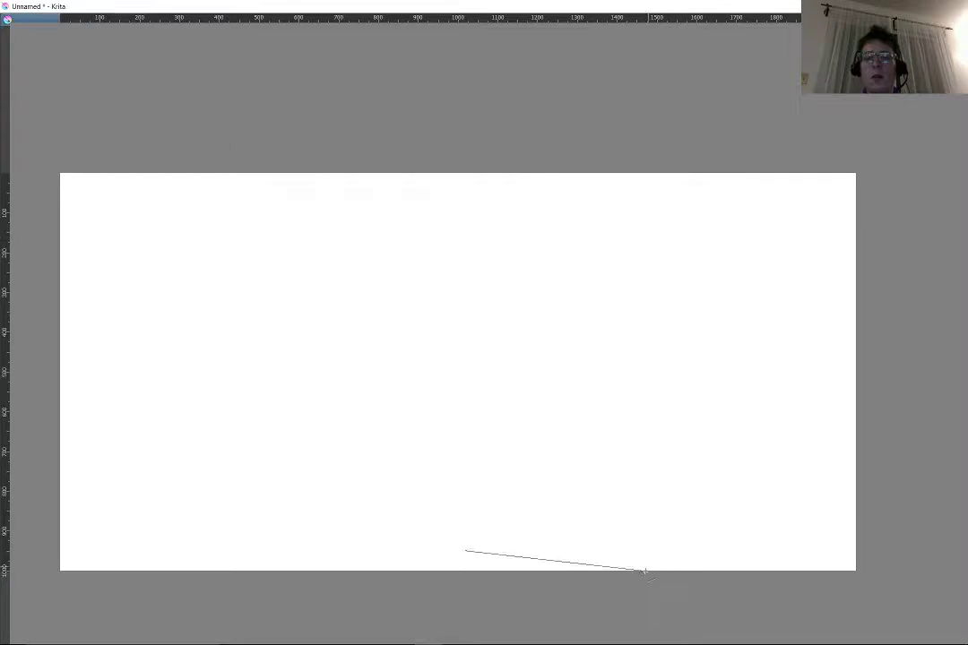
# Step: Paint a straight black horizontal ground line across the full canvas width near its lower edge with the freehand brush
pyautogui.moveTo(643, 572); pyautogui.dragTo(642, 571)
pyautogui.press('b')
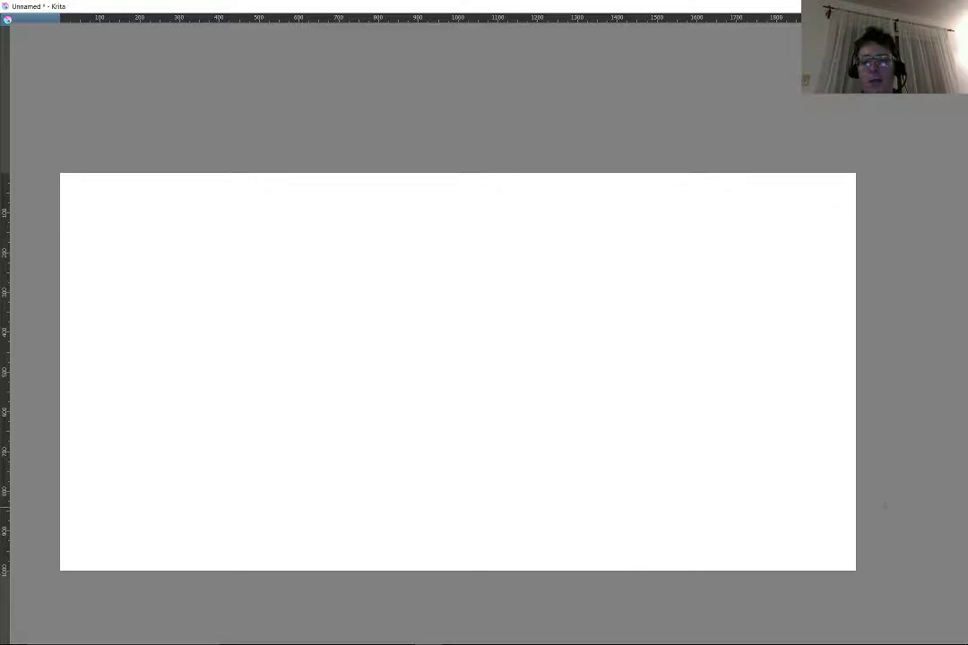
pyautogui.moveTo(772, 505)
pyautogui.mouseDown()
pyautogui.moveTo(415, 510)
pyautogui.moveTo(54, 542)
pyautogui.mouseUp()
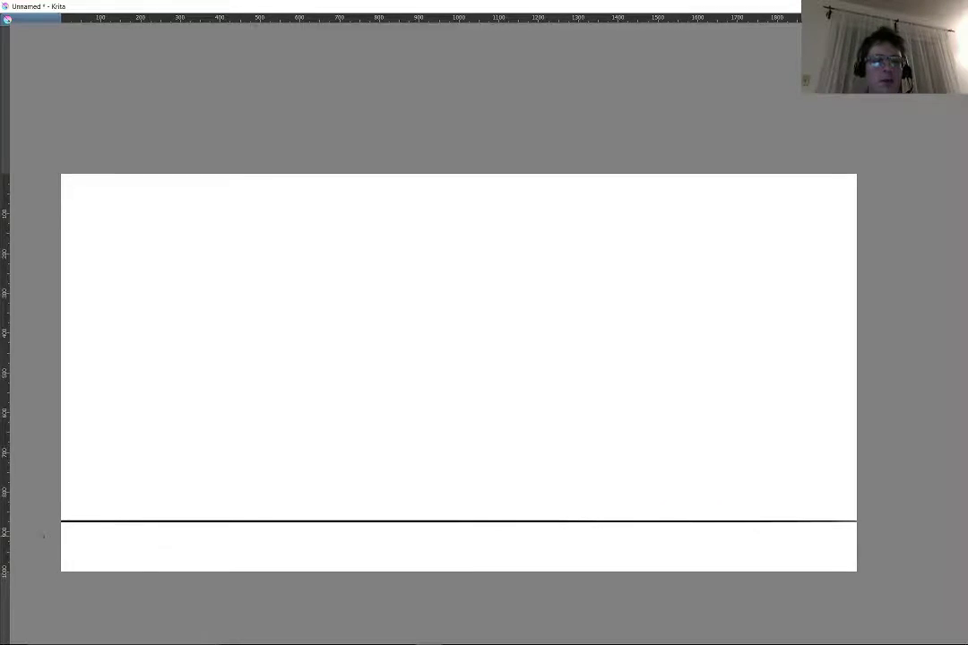
# Step: Sketch a standing figure on the ground line near the canvas's left end, with an oval head, body, legs, feet, arm and hand
pyautogui.scroll(3, 213, 320)
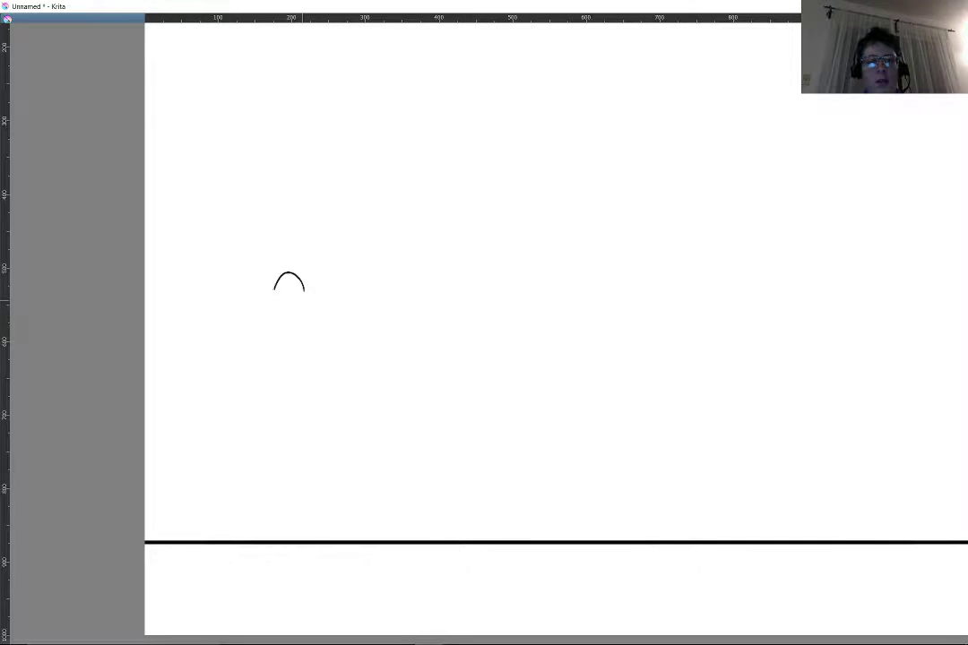
pyautogui.moveTo(274, 289); pyautogui.dragTo(294, 280)
pyautogui.moveTo(262, 346); pyautogui.dragTo(260, 417)
pyautogui.moveTo(299, 341); pyautogui.dragTo(308, 526)
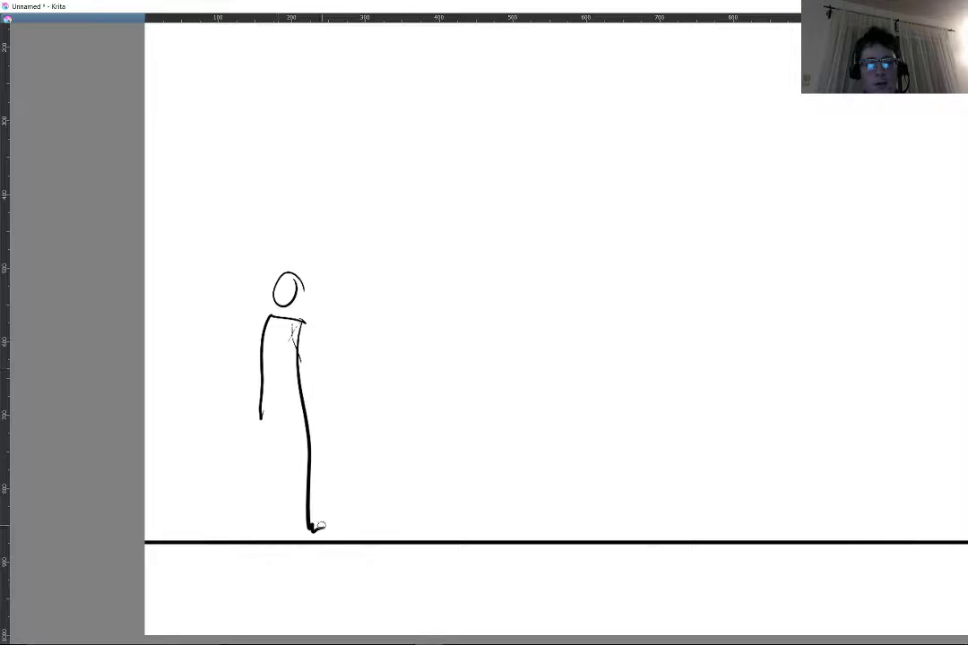
pyautogui.moveTo(261, 419); pyautogui.dragTo(264, 538)
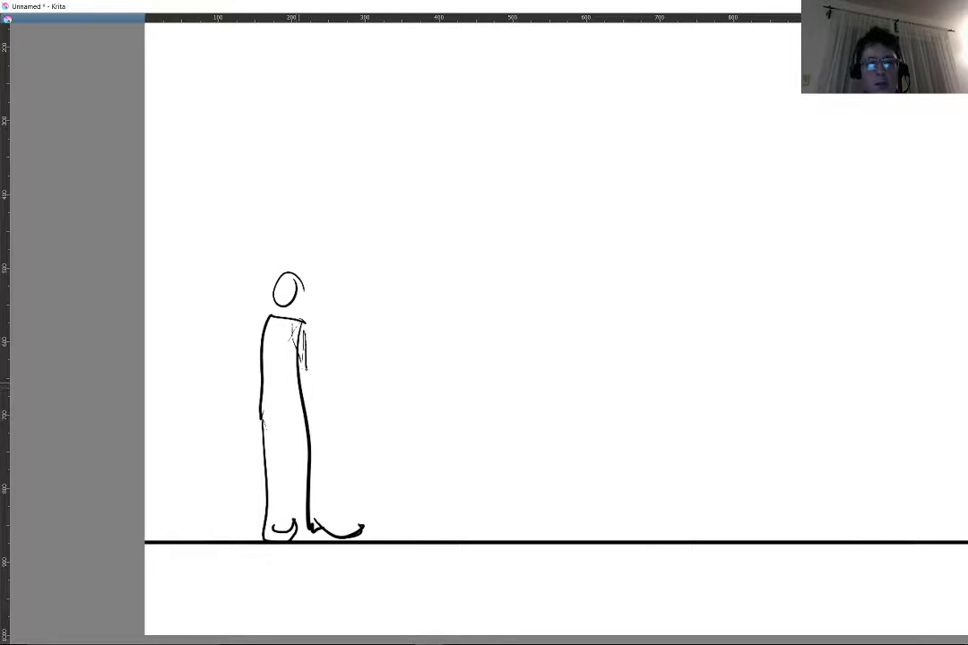
pyautogui.moveTo(258, 414); pyautogui.dragTo(266, 425)
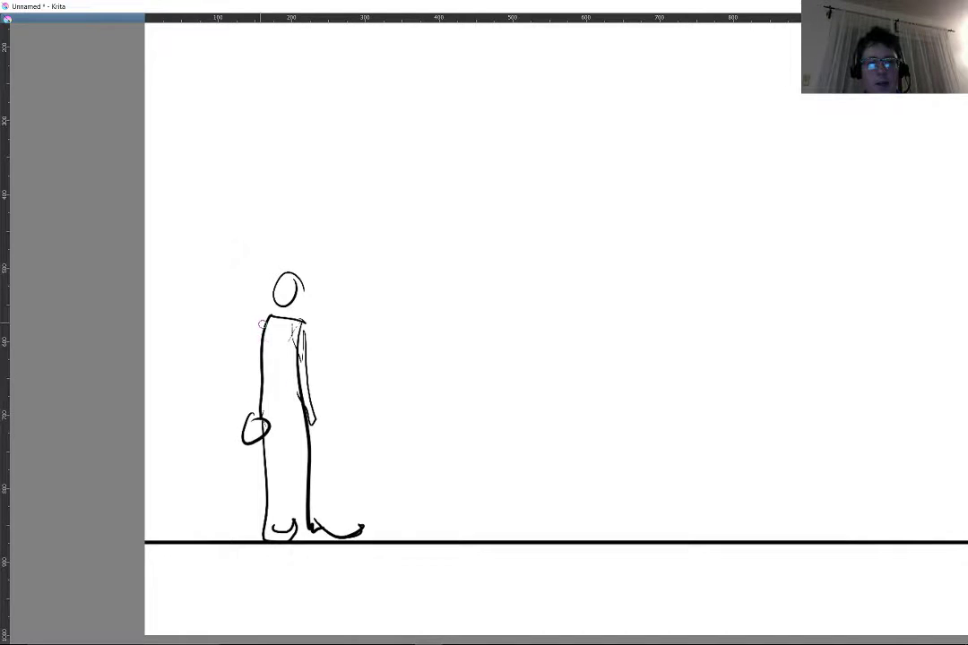
# Step: Draw the figure's face with two round eyes, a pupil dot in each and a wavy mouth
pyautogui.scroll(8, 257, 274)
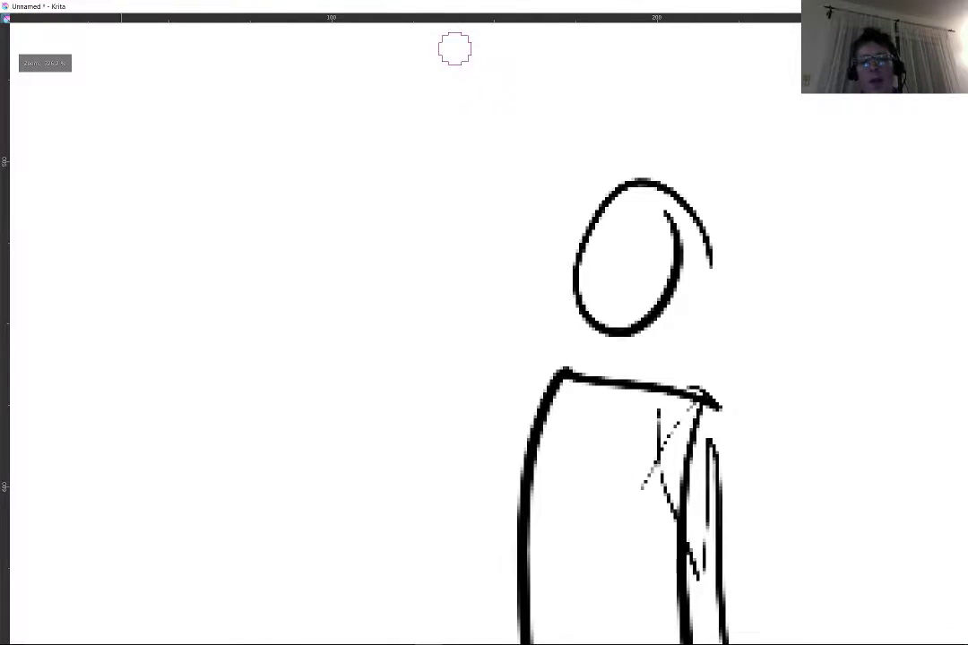
pyautogui.moveTo(672, 257); pyautogui.dragTo(659, 263)
pyautogui.moveTo(602, 223); pyautogui.dragTo(581, 228)
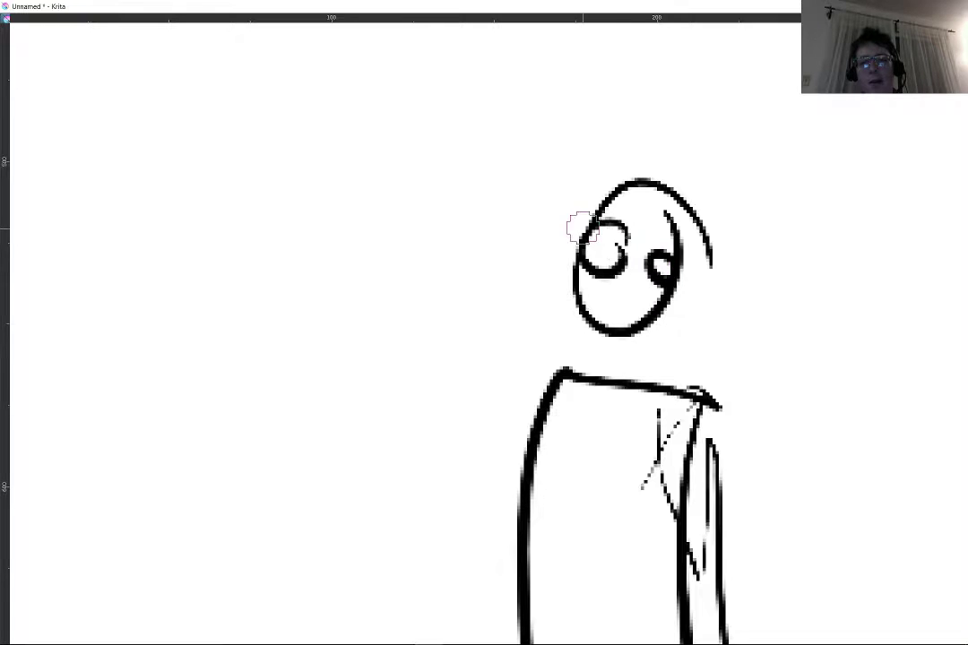
pyautogui.click(604, 253)
pyautogui.click(664, 265)
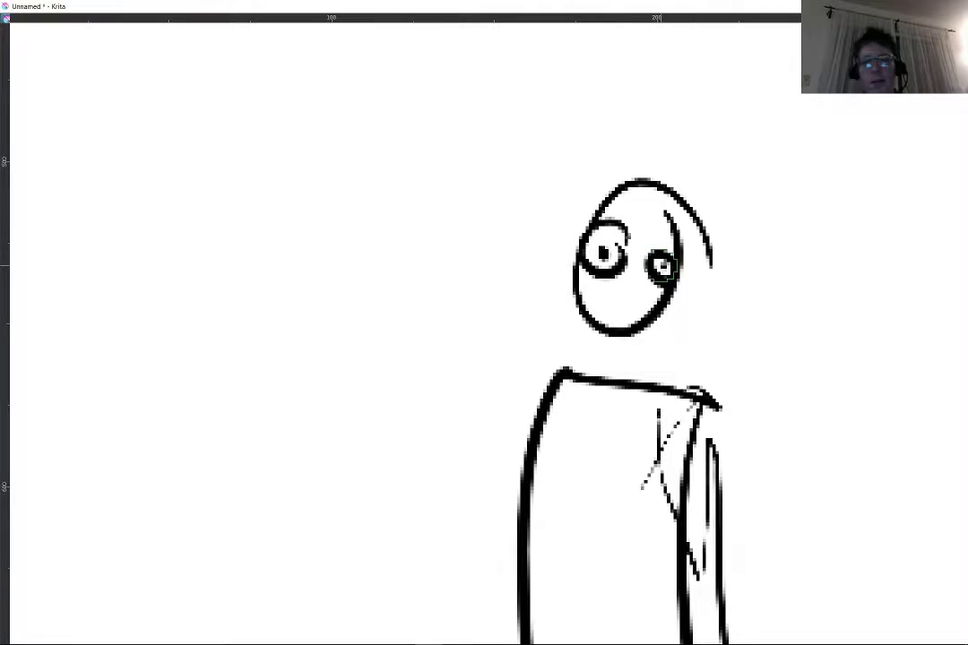
pyautogui.moveTo(594, 299); pyautogui.dragTo(644, 311)
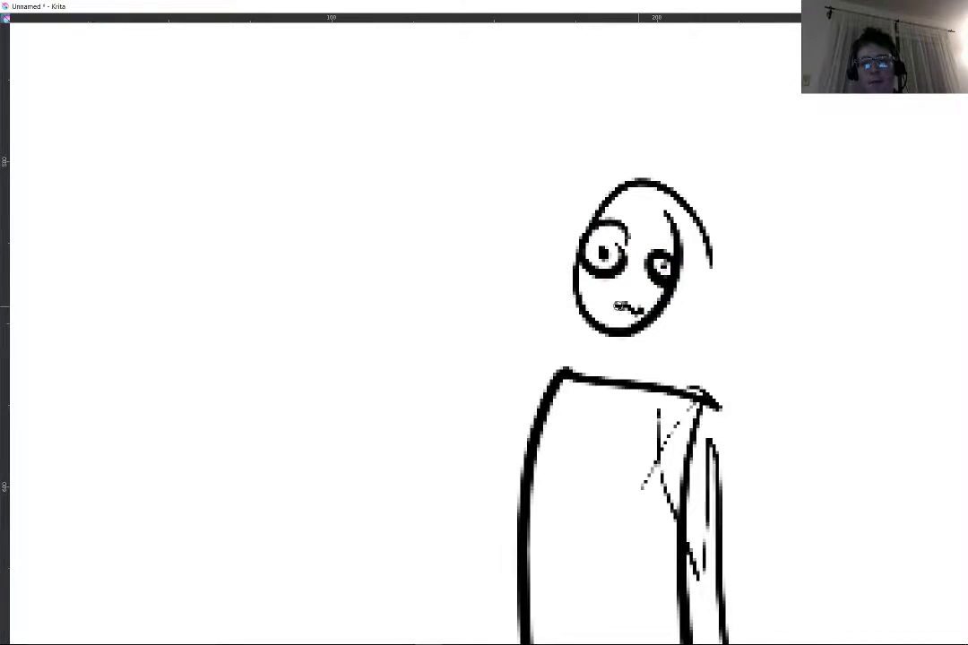
# Step: Draw the two inner leg lines that separate the figure's legs from crotch to feet
pyautogui.scroll(-5, 558, 289)
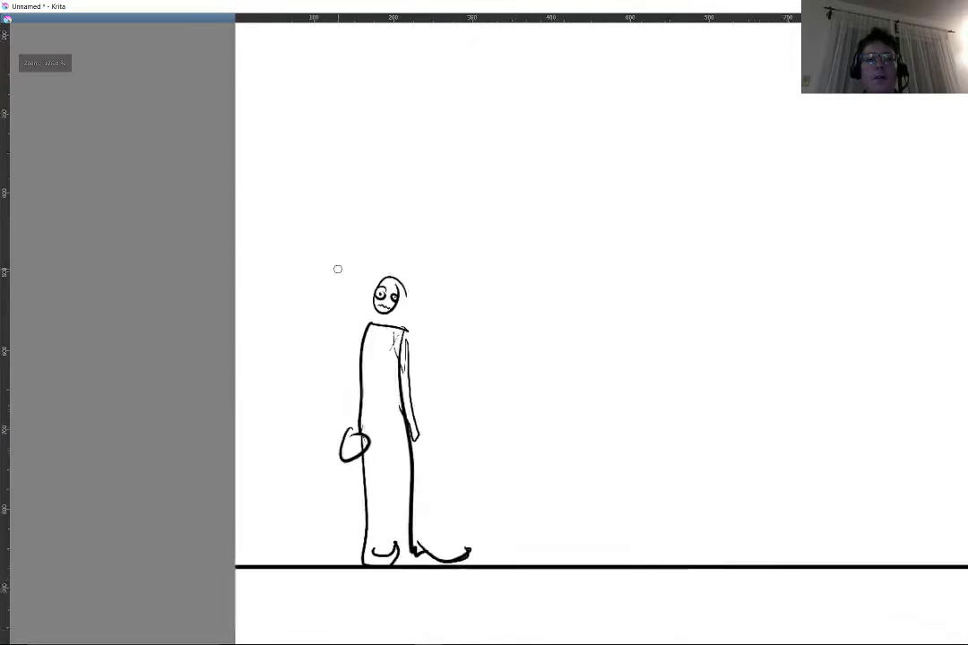
pyautogui.scroll(3, 348, 197)
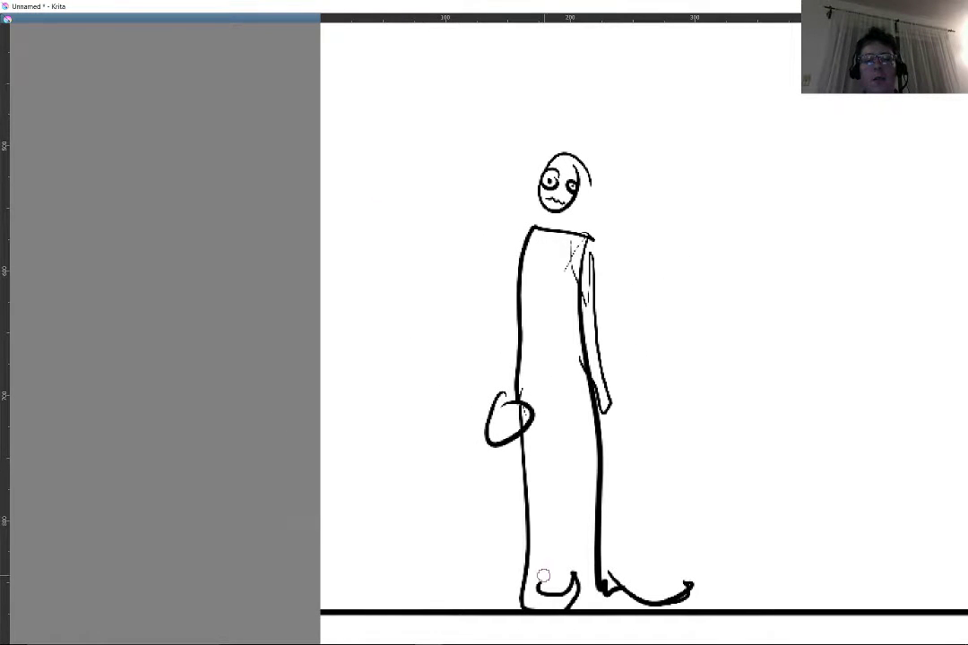
pyautogui.moveTo(540, 590)
pyautogui.mouseDown()
pyautogui.moveTo(545, 472)
pyautogui.moveTo(559, 427)
pyautogui.mouseUp()
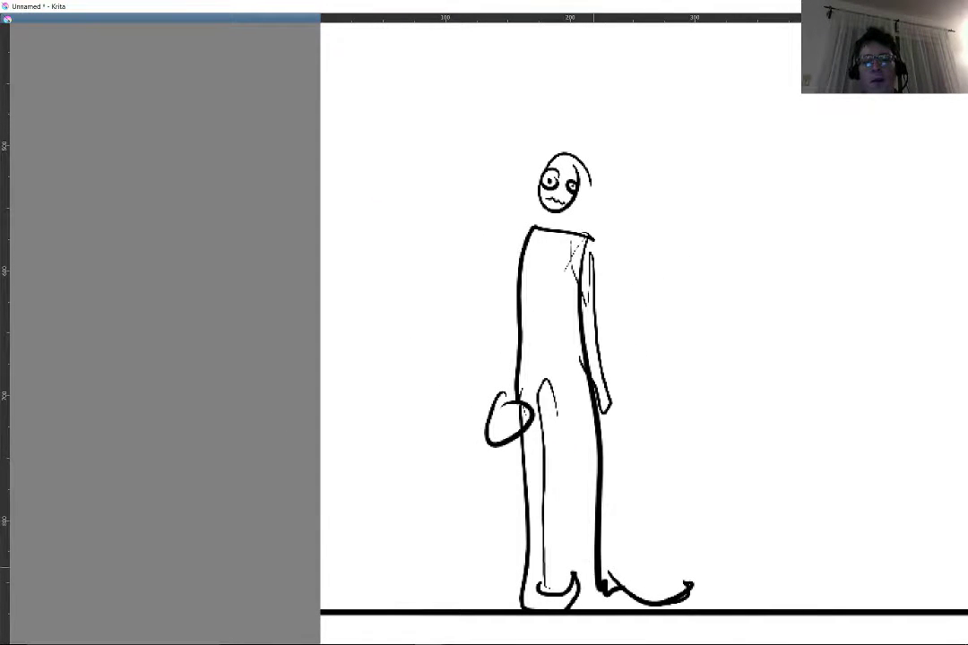
pyautogui.moveTo(569, 500); pyautogui.dragTo(569, 554)
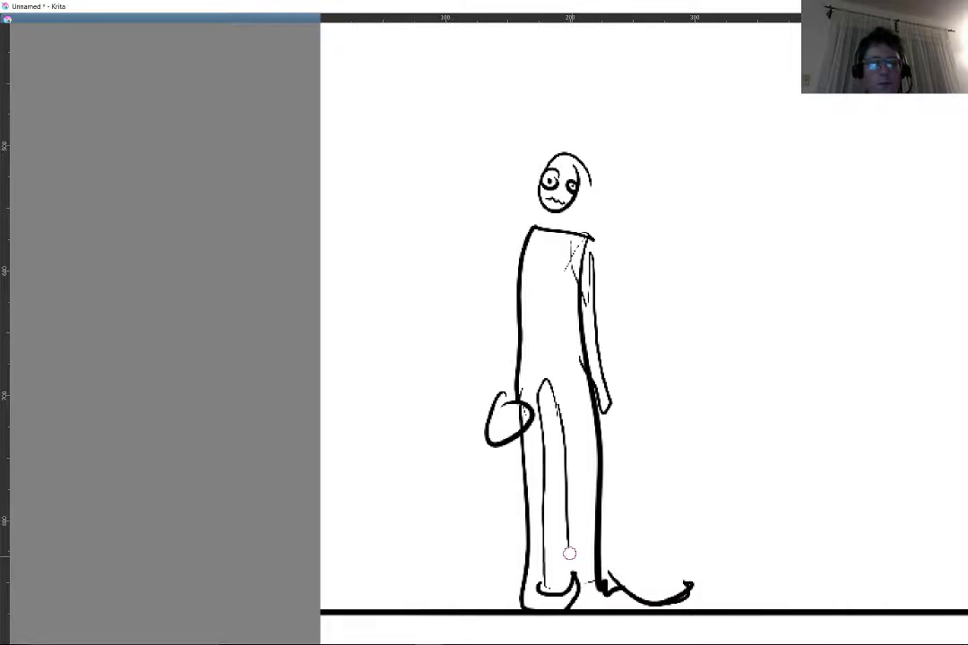
# Step: Set the brush color to red and paint a large X on the ground line between the figure's feet
pyautogui.scroll(-3, 562, 523)
pyautogui.scroll(1, 338, 157)
pyautogui.rightClick(329, 240)
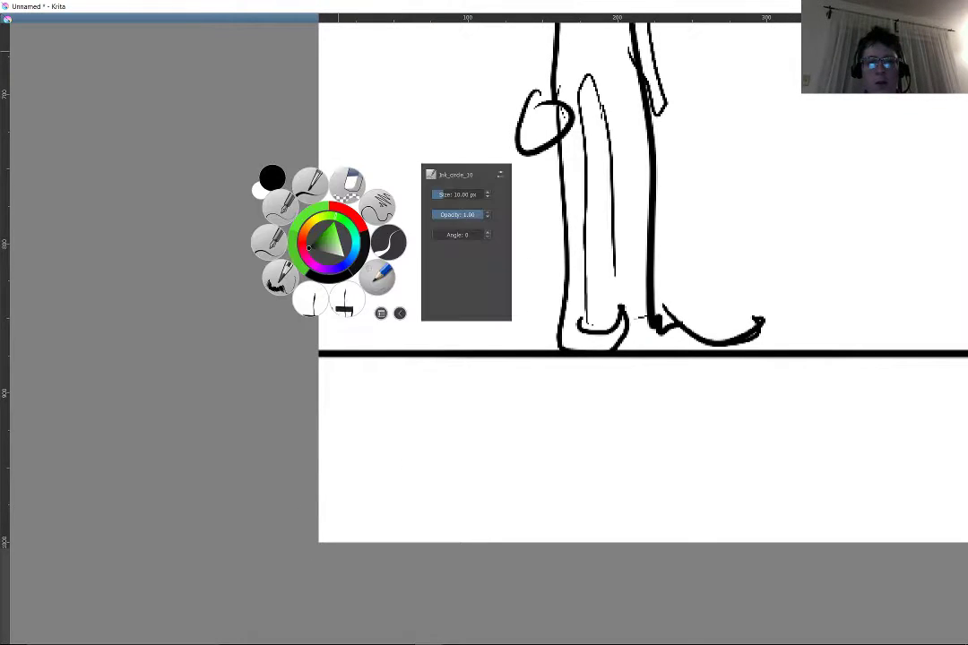
pyautogui.click(570, 556)
pyautogui.moveTo(581, 391); pyautogui.dragTo(652, 319)
pyautogui.moveTo(587, 316); pyautogui.dragTo(688, 402)
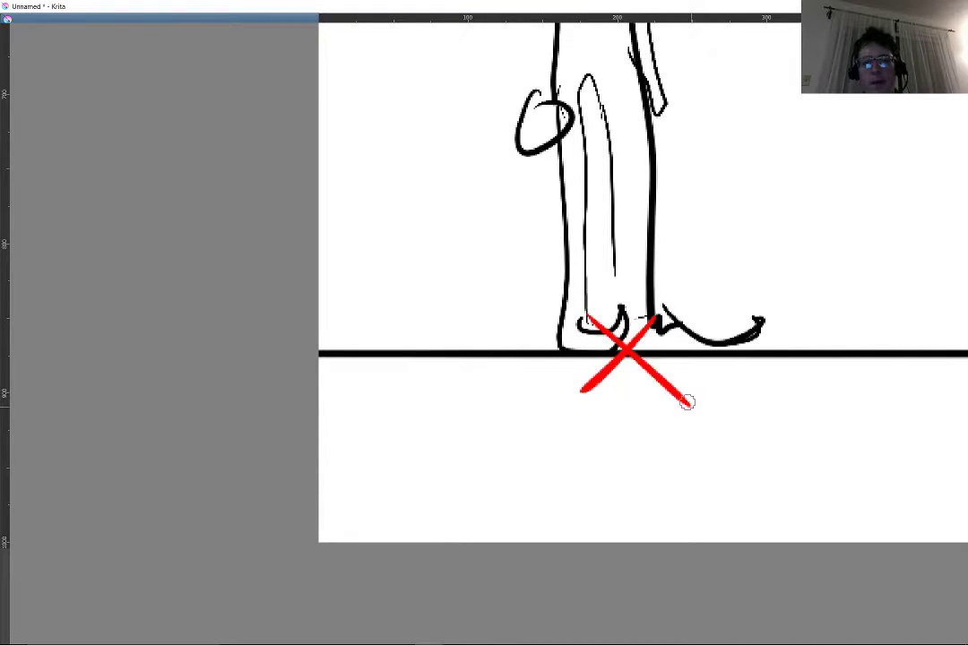
# Step: Handwrite the label "Station" in black below the red X
pyautogui.scroll(1, 452, 496)
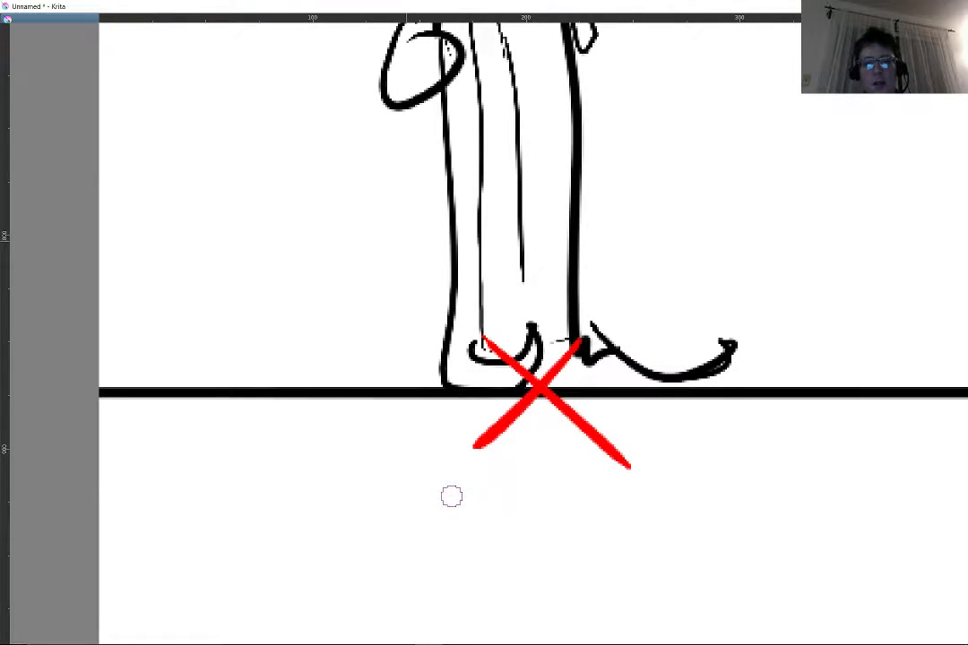
pyautogui.moveTo(437, 497)
pyautogui.mouseDown()
pyautogui.moveTo(385, 524)
pyautogui.moveTo(391, 565)
pyautogui.mouseUp()
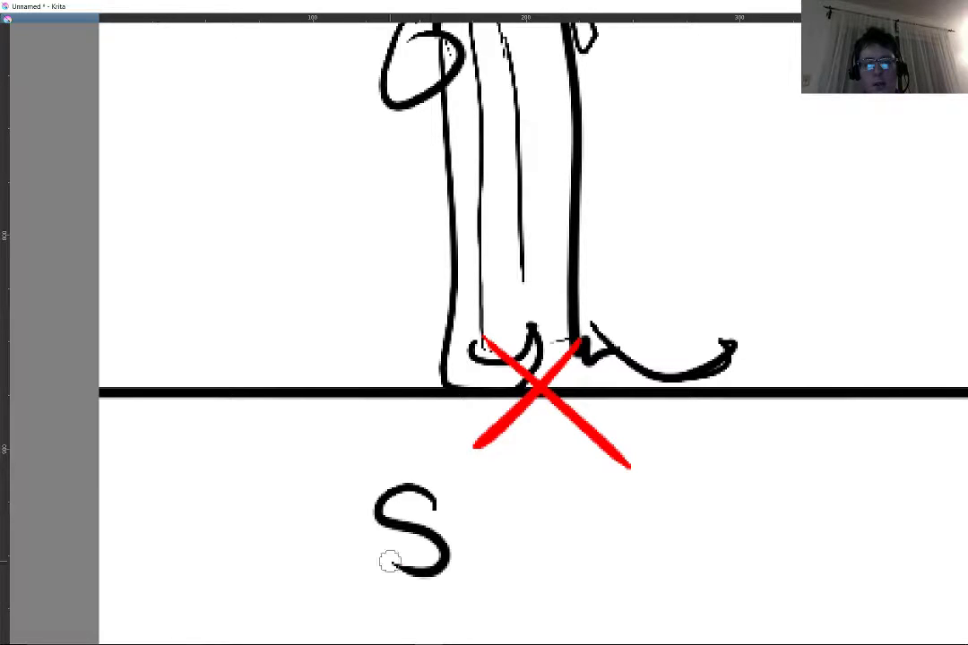
pyautogui.moveTo(480, 513); pyautogui.dragTo(478, 556)
pyautogui.moveTo(455, 541)
pyautogui.mouseDown()
pyautogui.moveTo(496, 526)
pyautogui.moveTo(540, 531)
pyautogui.mouseUp()
pyautogui.moveTo(543, 477)
pyautogui.mouseDown()
pyautogui.moveTo(542, 542)
pyautogui.moveTo(562, 512)
pyautogui.moveTo(577, 533)
pyautogui.moveTo(591, 533)
pyautogui.moveTo(600, 515)
pyautogui.moveTo(640, 536)
pyautogui.mouseUp()
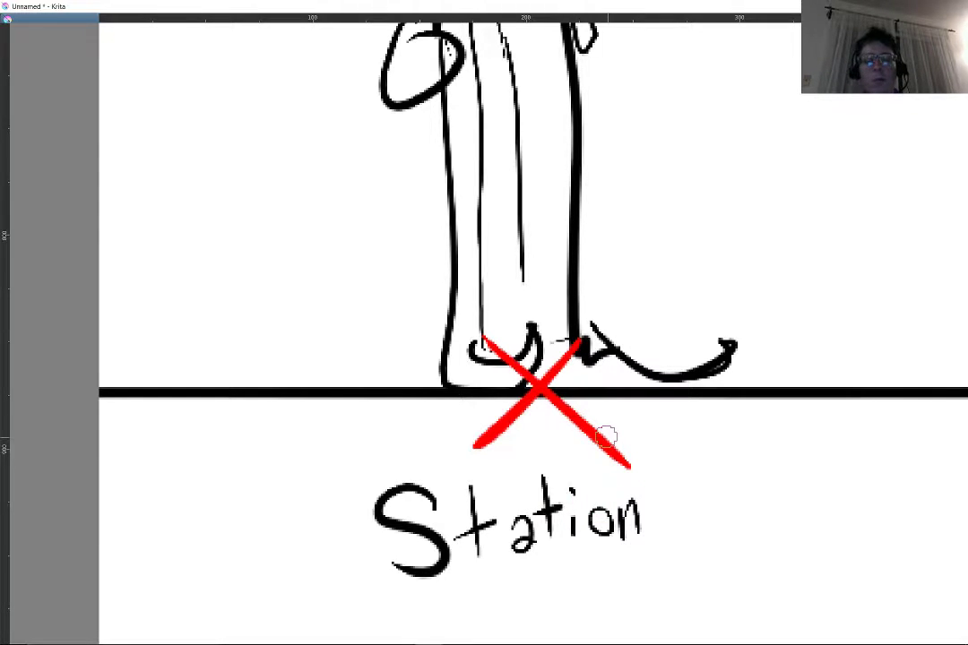
# Step: Draw a vertical height bracket beside the figure from feet to shoulders and label it "6ft" in black
pyautogui.scroll(4, 607, 437)
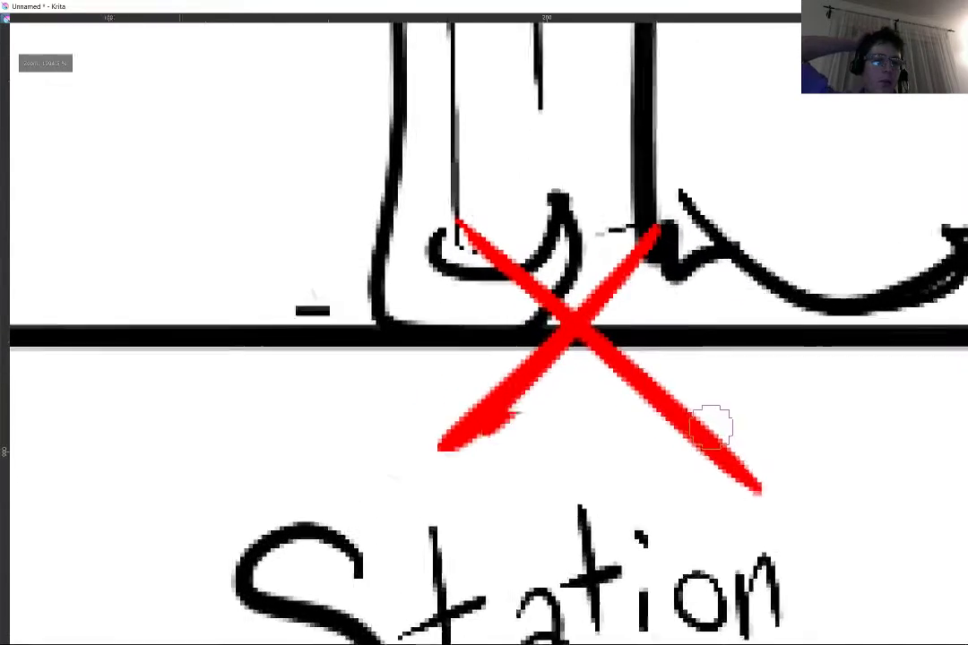
pyautogui.scroll(-5, 711, 428)
pyautogui.scroll(1, 517, 355)
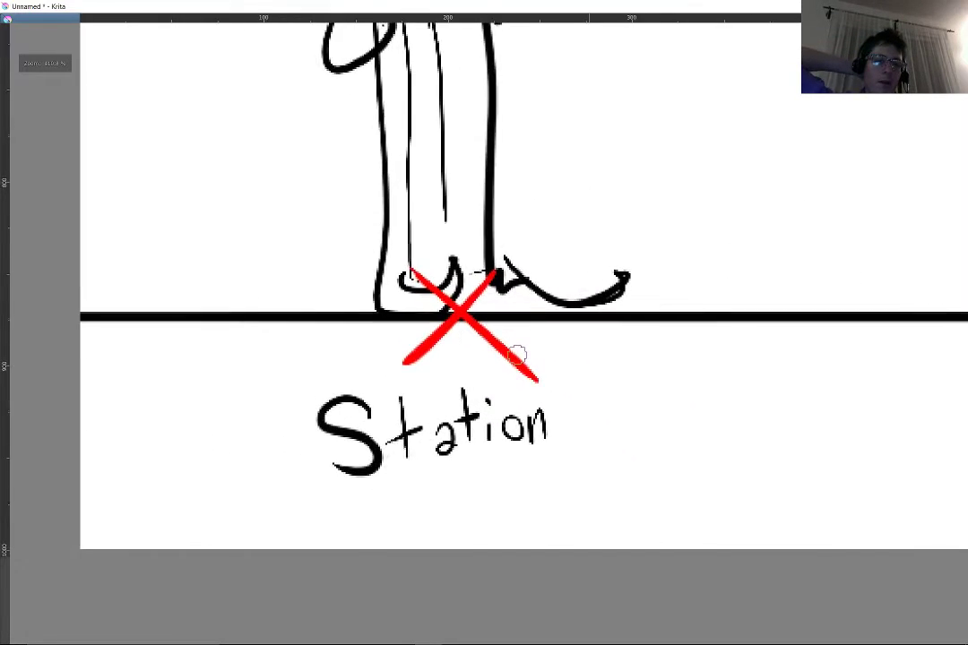
pyautogui.scroll(-3, 517, 356)
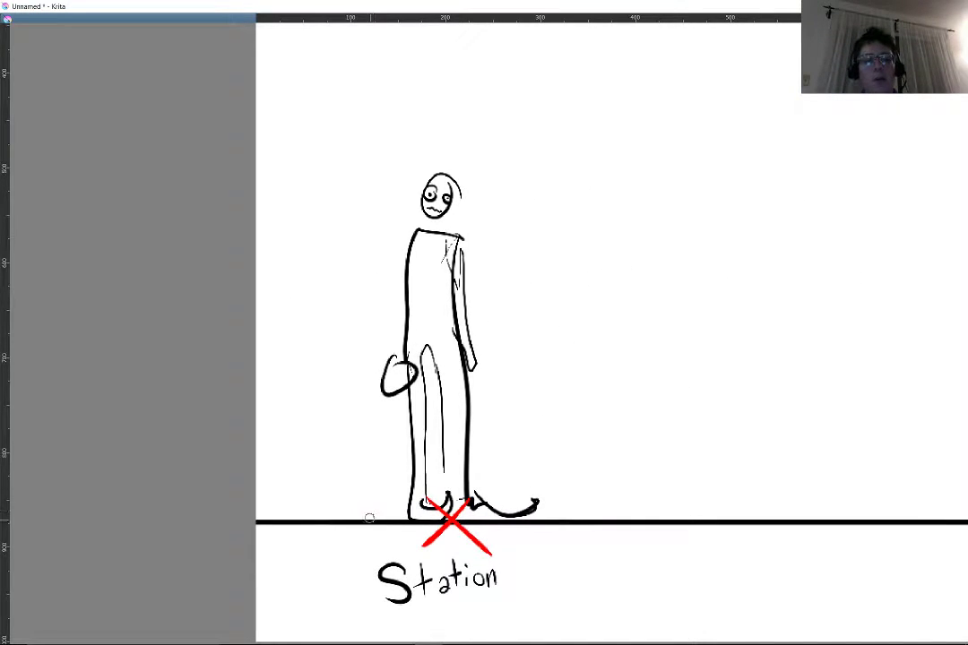
pyautogui.moveTo(351, 492)
pyautogui.mouseDown()
pyautogui.moveTo(348, 259)
pyautogui.moveTo(387, 231)
pyautogui.mouseUp()
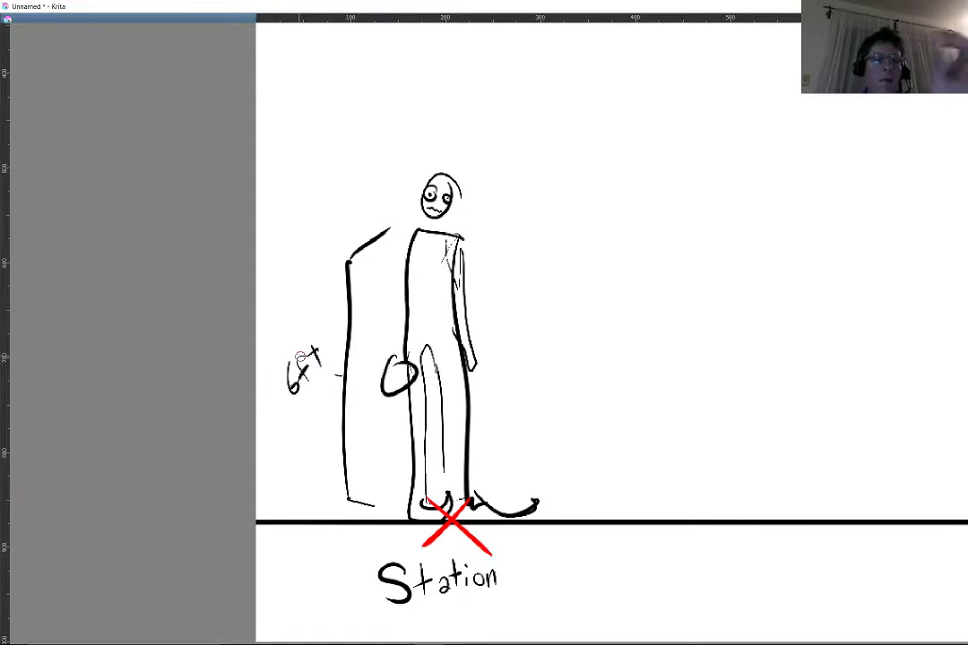
pyautogui.moveTo(301, 356); pyautogui.dragTo(305, 414)
pyautogui.scroll(1, 304, 414)
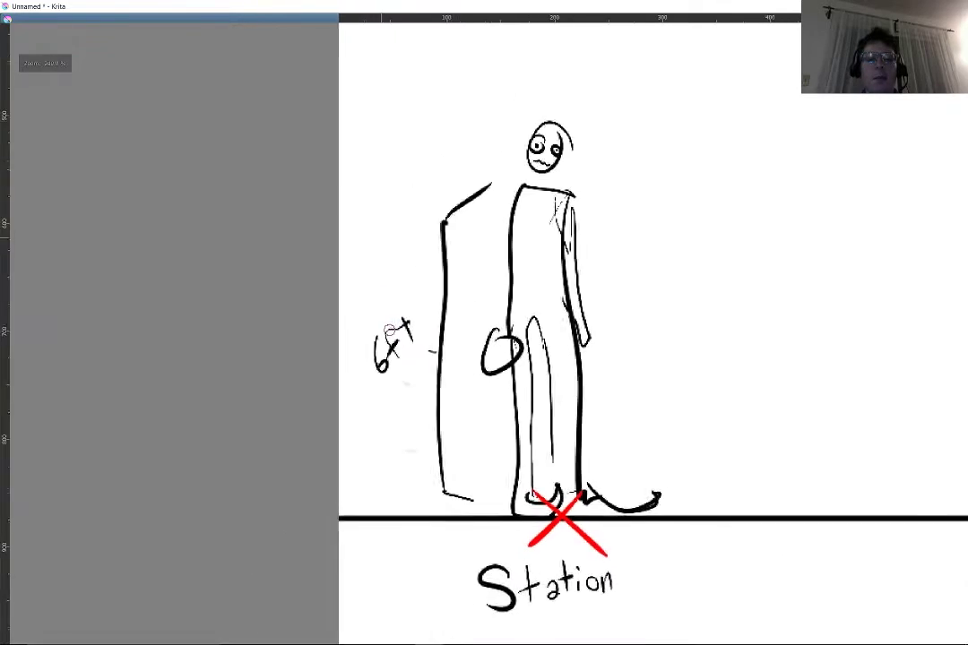
pyautogui.scroll(-1, 400, 331)
pyautogui.scroll(3, 415, 326)
pyautogui.scroll(-5, 351, 376)
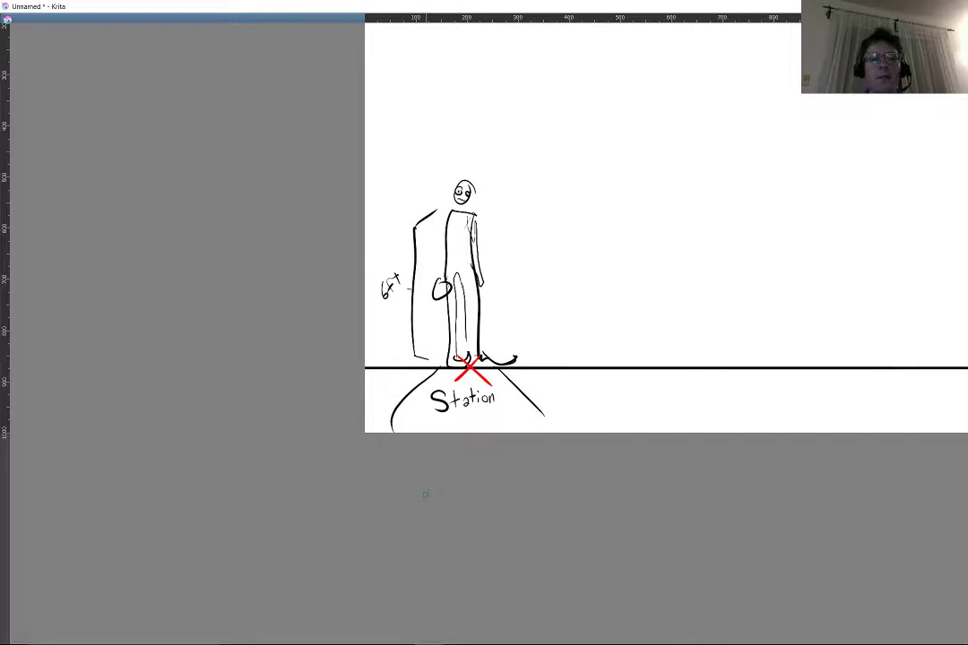
pyautogui.scroll(5, 426, 495)
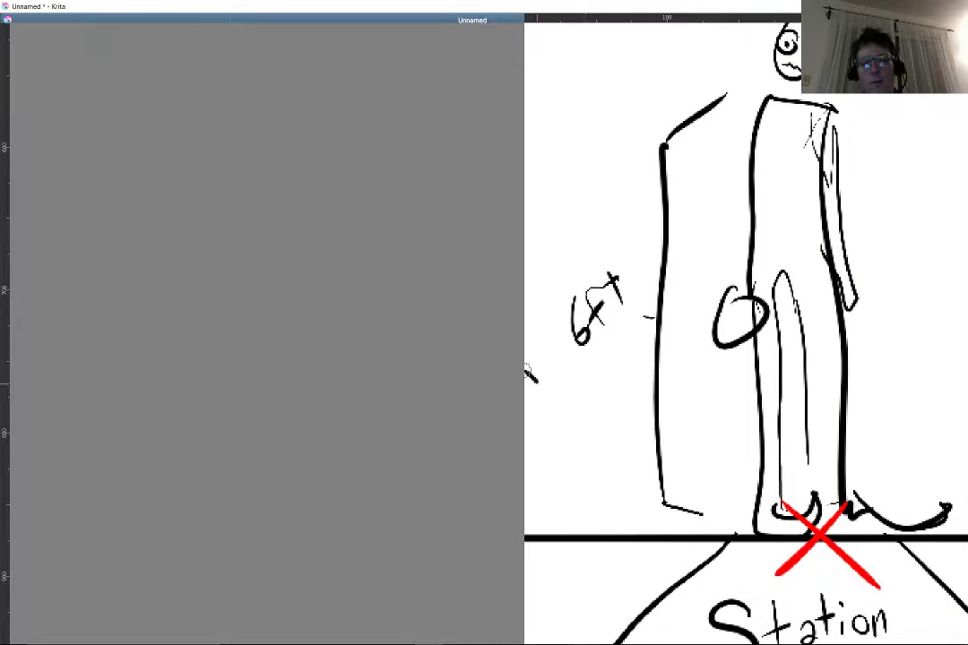
pyautogui.moveTo(545, 360); pyautogui.dragTo(564, 362)
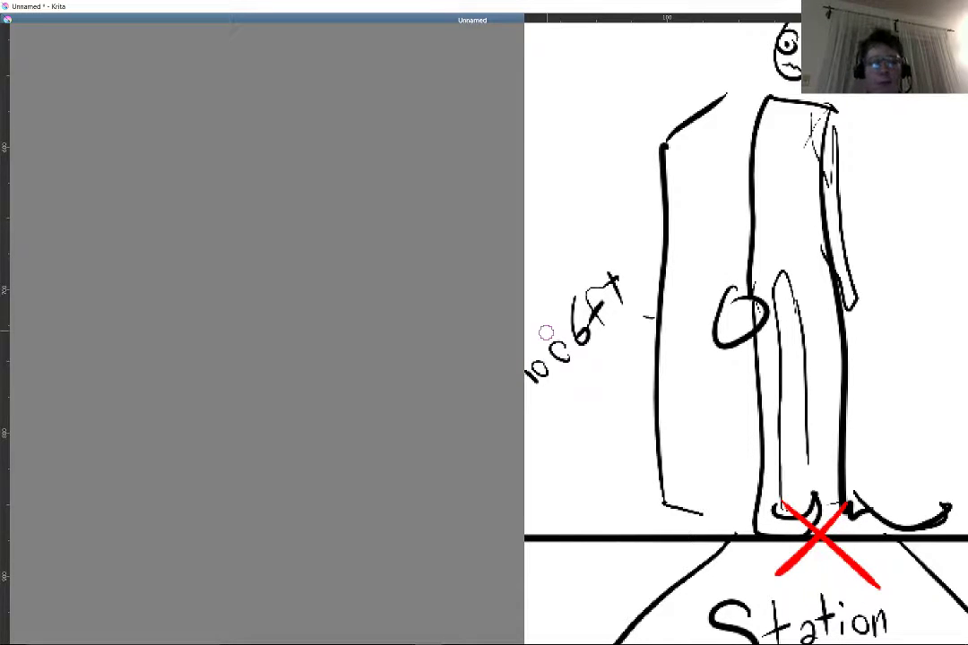
pyautogui.hotkey('ctrl', 'z')
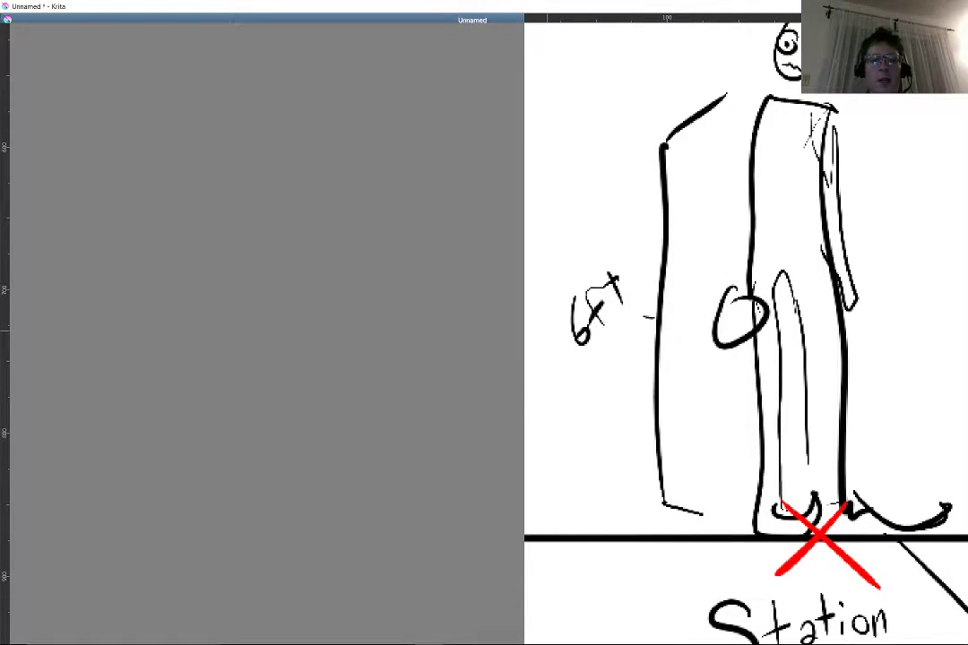
pyautogui.moveTo(545, 333); pyautogui.dragTo(331, 422)
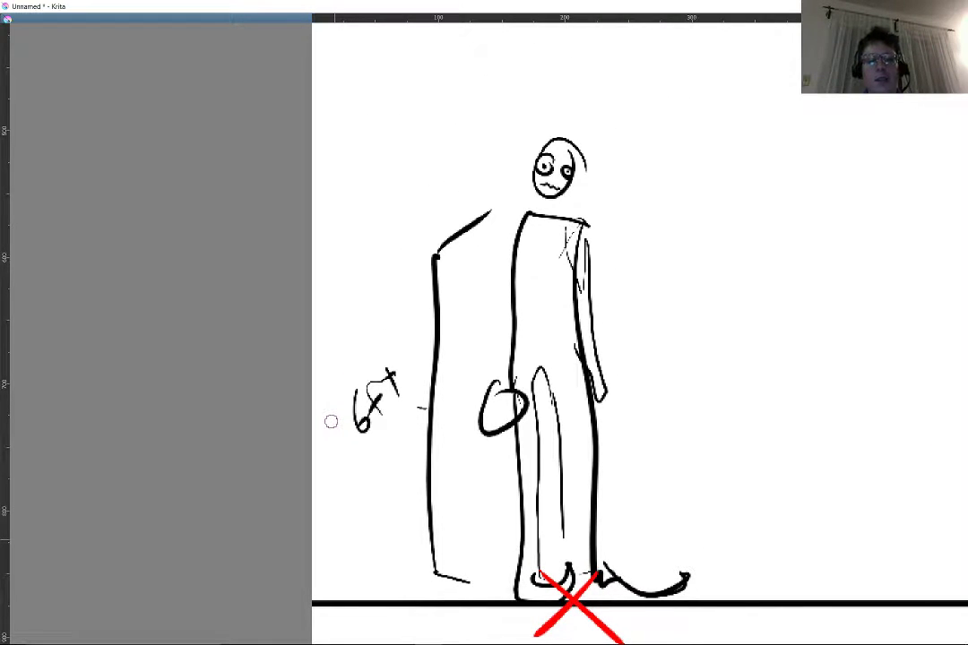
# Step: Set the brush color to red, circle the figure's eyes and draw a leader line up from the circle
pyautogui.scroll(4, 432, 337)
pyautogui.rightClick(449, 235)
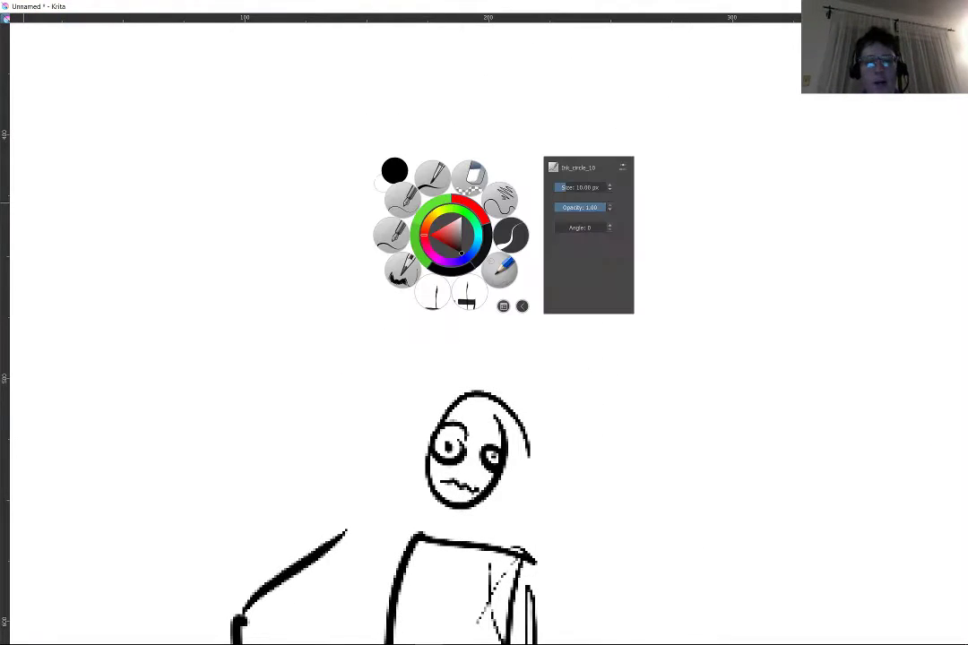
pyautogui.click(546, 333)
pyautogui.scroll(3, 462, 196)
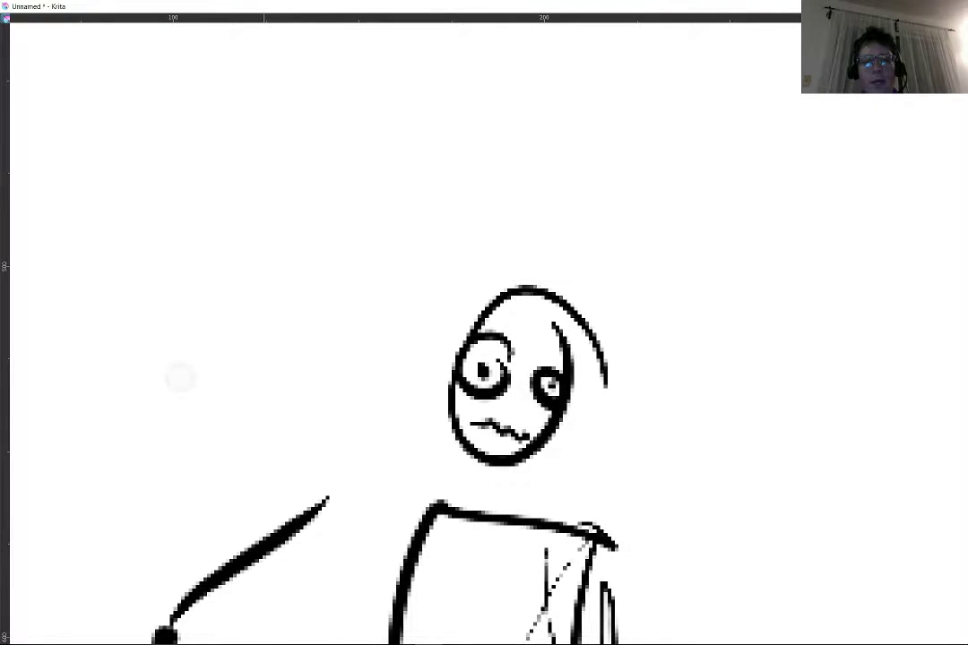
pyautogui.moveTo(448, 339)
pyautogui.mouseDown()
pyautogui.moveTo(512, 411)
pyautogui.moveTo(586, 357)
pyautogui.moveTo(461, 269)
pyautogui.moveTo(440, 191)
pyautogui.moveTo(475, 329)
pyautogui.moveTo(476, 420)
pyautogui.mouseUp()
pyautogui.scroll(-1, 476, 420)
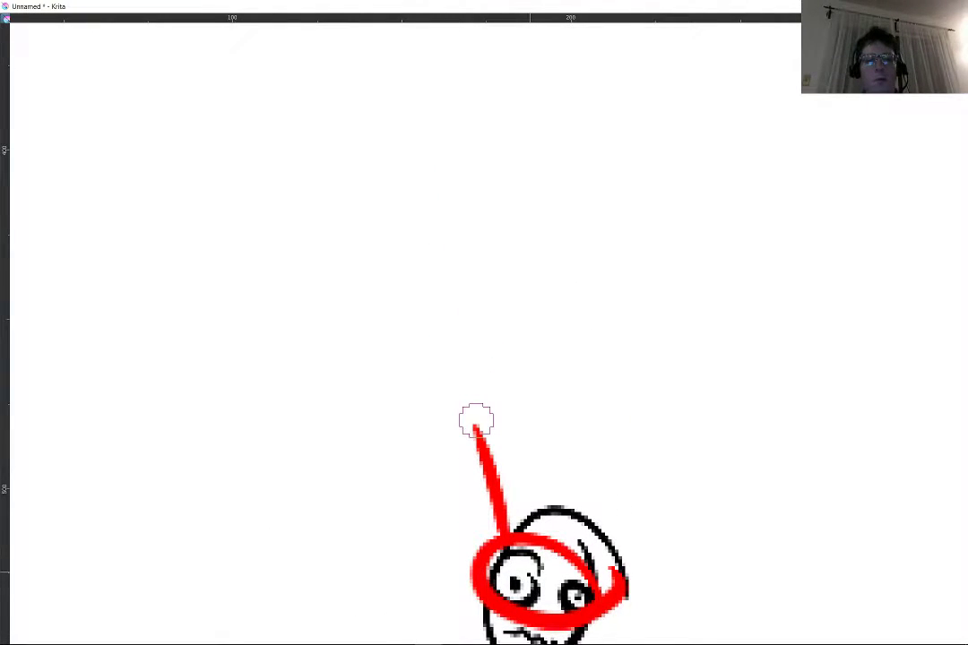
# Step: Handwrite the label "Viewer" in black above the red leader line
pyautogui.moveTo(384, 349)
pyautogui.mouseDown()
pyautogui.moveTo(391, 360)
pyautogui.moveTo(436, 316)
pyautogui.mouseUp()
pyautogui.moveTo(452, 375); pyautogui.dragTo(457, 394)
pyautogui.moveTo(447, 312); pyautogui.dragTo(453, 323)
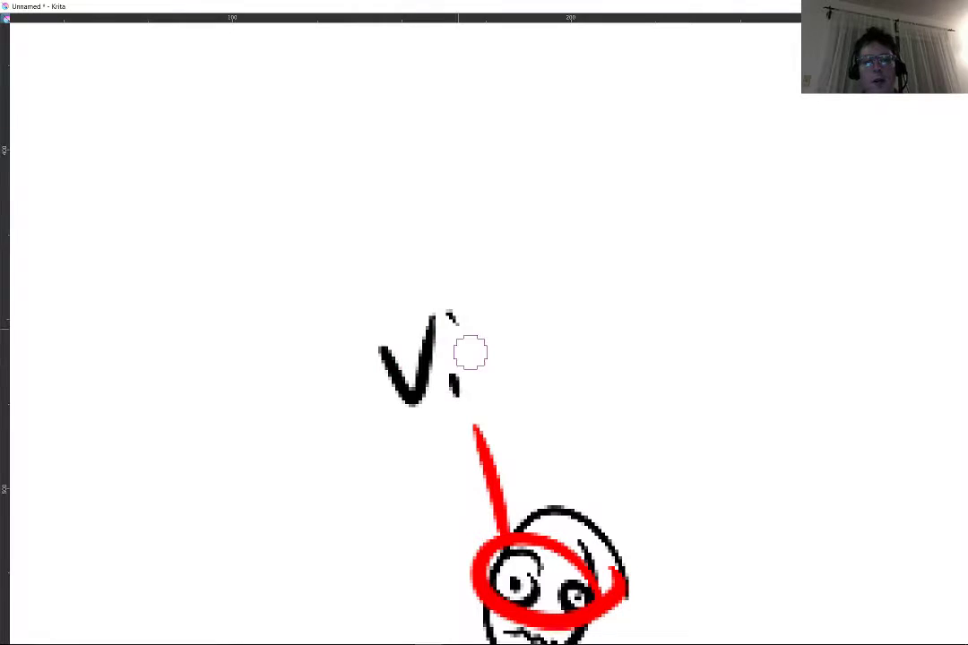
pyautogui.moveTo(491, 366); pyautogui.dragTo(527, 381)
pyautogui.moveTo(541, 325)
pyautogui.mouseDown()
pyautogui.moveTo(596, 380)
pyautogui.moveTo(570, 295)
pyautogui.moveTo(629, 343)
pyautogui.moveTo(660, 361)
pyautogui.mouseUp()
pyautogui.moveTo(682, 348); pyautogui.dragTo(735, 263)
# Step: Complete the "Viewer" label and handwrite "viewpoint" in black below it, beside the figure's head
pyautogui.moveTo(635, 486); pyautogui.dragTo(472, 395)
pyautogui.scroll(1, 471, 395)
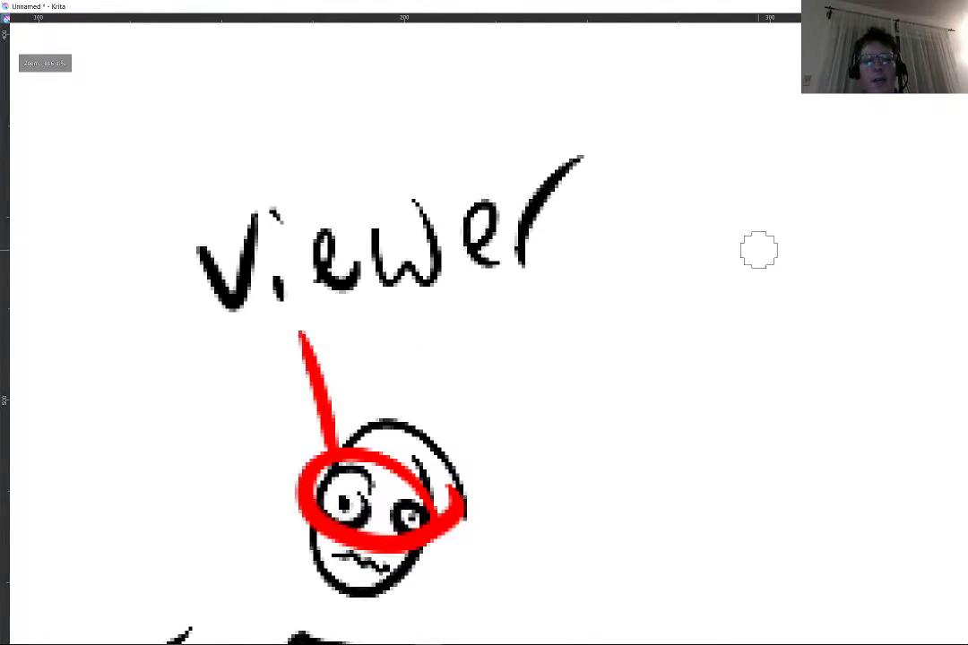
pyautogui.moveTo(390, 346)
pyautogui.mouseDown()
pyautogui.moveTo(404, 384)
pyautogui.moveTo(434, 333)
pyautogui.moveTo(507, 368)
pyautogui.moveTo(553, 375)
pyautogui.moveTo(560, 341)
pyautogui.mouseUp()
pyautogui.moveTo(568, 336)
pyautogui.mouseDown()
pyautogui.moveTo(603, 352)
pyautogui.moveTo(620, 350)
pyautogui.moveTo(624, 313)
pyautogui.moveTo(658, 308)
pyautogui.moveTo(694, 368)
pyautogui.moveTo(735, 368)
pyautogui.mouseUp()
pyautogui.click(613, 314)
pyautogui.click(655, 301)
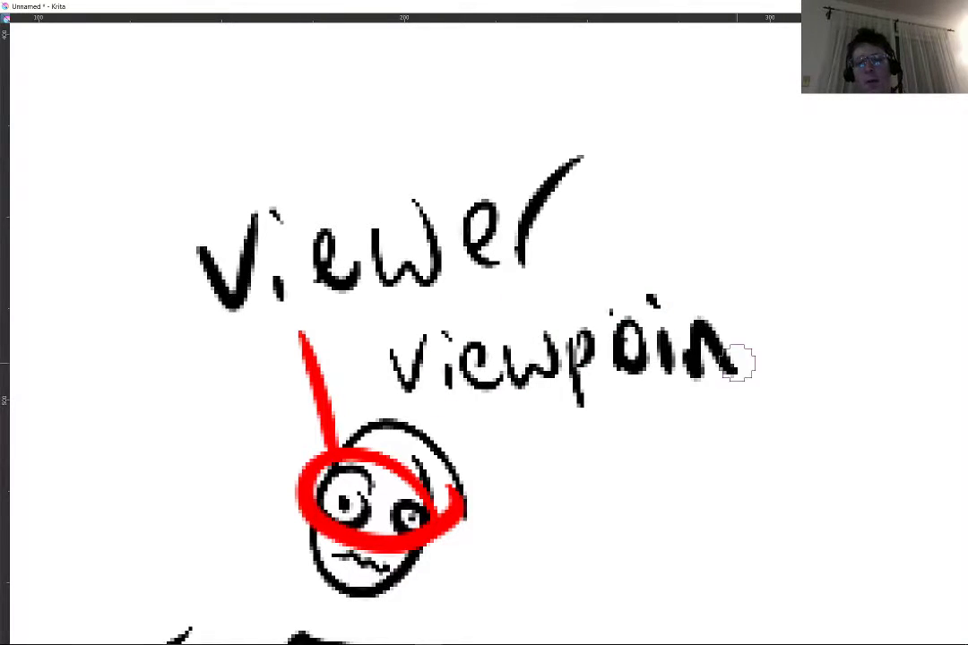
pyautogui.moveTo(751, 288); pyautogui.dragTo(735, 372)
pyautogui.moveTo(727, 317); pyautogui.dragTo(774, 303)
# Step: Extend the "viewpoint" label by handwriting "/Painter" in black after it
pyautogui.moveTo(549, 294)
pyautogui.mouseDown()
pyautogui.moveTo(629, 106)
pyautogui.moveTo(561, 244)
pyautogui.moveTo(344, 372)
pyautogui.mouseUp()
pyautogui.scroll(-1, 628, 104)
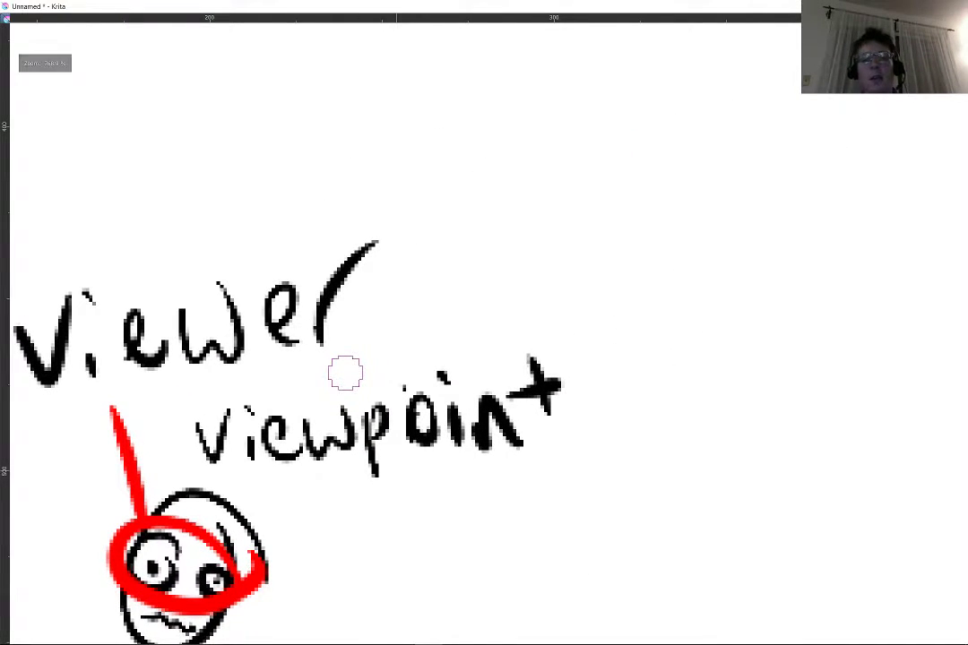
pyautogui.moveTo(624, 309); pyautogui.dragTo(640, 412)
pyautogui.moveTo(629, 312); pyautogui.dragTo(638, 358)
pyautogui.moveTo(597, 288); pyautogui.dragTo(576, 428)
pyautogui.moveTo(697, 374)
pyautogui.mouseDown()
pyautogui.moveTo(692, 393)
pyautogui.moveTo(728, 386)
pyautogui.mouseUp()
pyautogui.click(725, 333)
pyautogui.moveTo(748, 393)
pyautogui.mouseDown()
pyautogui.moveTo(760, 356)
pyautogui.moveTo(776, 387)
pyautogui.mouseUp()
pyautogui.moveTo(804, 274)
pyautogui.mouseDown()
pyautogui.moveTo(820, 367)
pyautogui.moveTo(838, 324)
pyautogui.mouseUp()
pyautogui.moveTo(838, 345)
pyautogui.mouseDown()
pyautogui.moveTo(872, 359)
pyautogui.moveTo(898, 264)
pyautogui.mouseUp()
pyautogui.scroll(-4, 420, 315)
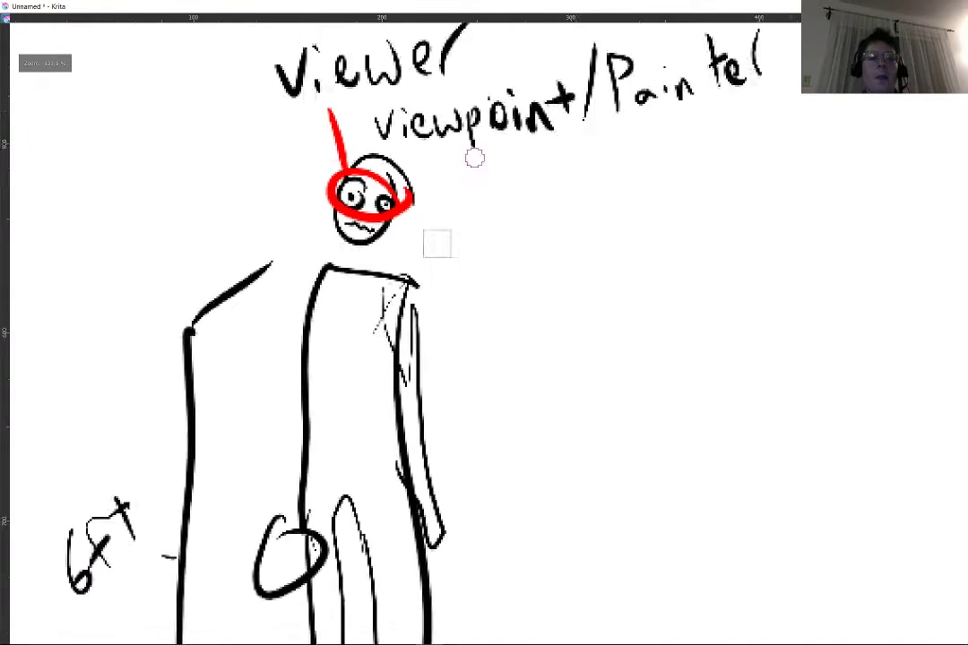
pyautogui.scroll(-4, 474, 158)
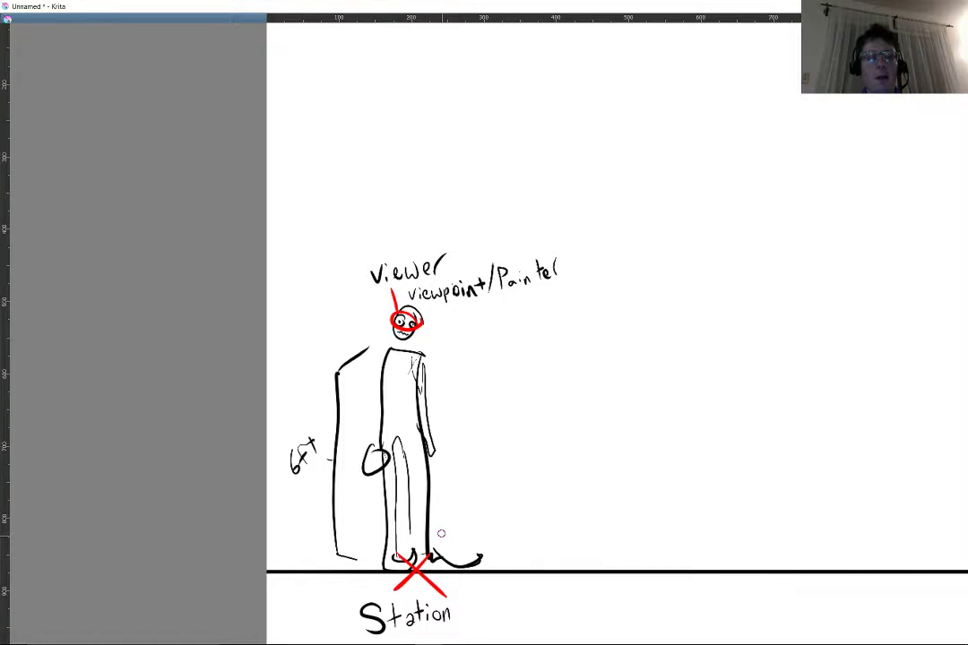
pyautogui.scroll(-3, 441, 533)
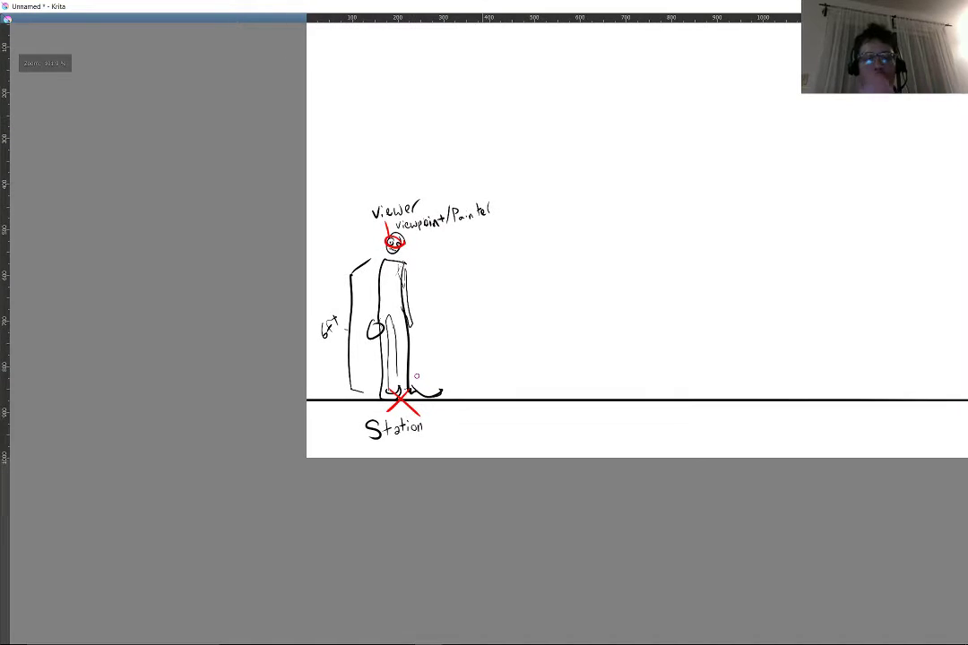
pyautogui.scroll(2, 417, 376)
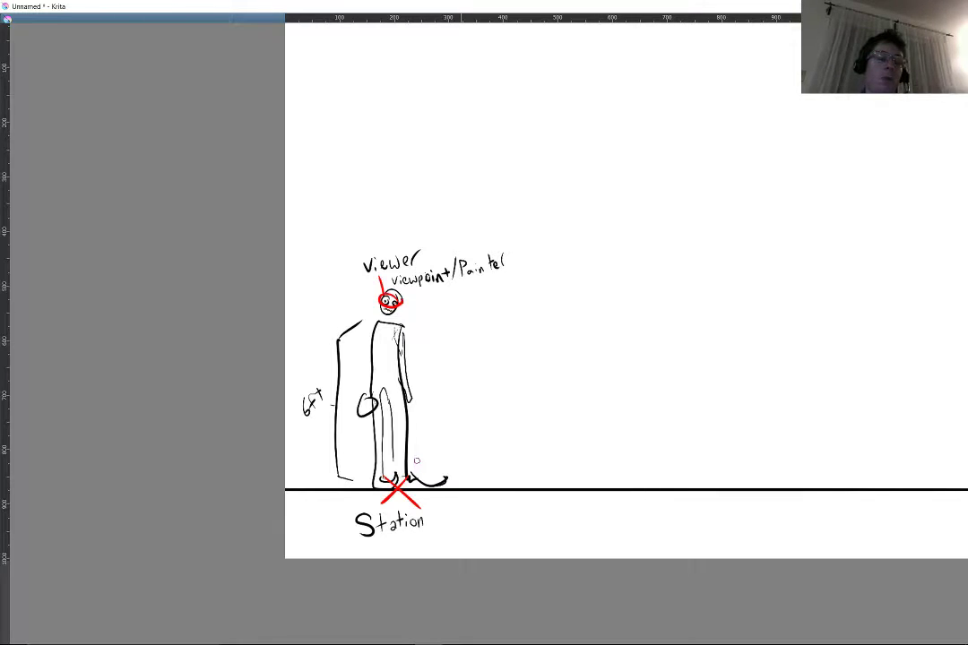
pyautogui.scroll(4, 341, 282)
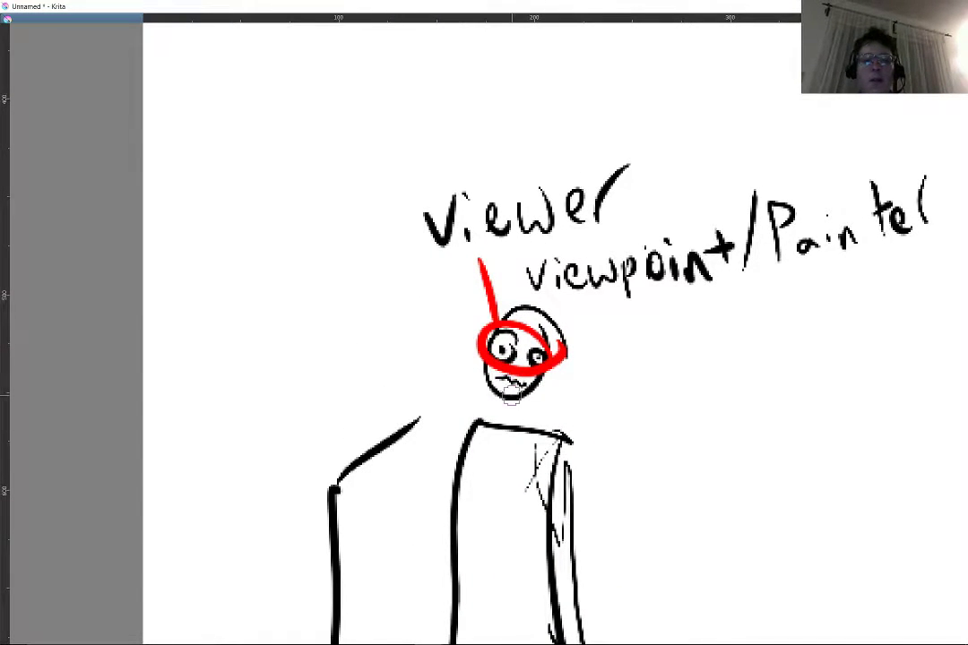
pyautogui.scroll(-5, 511, 400)
# Step: Draw a red horizontal arrow about 500 px long from the figure's eyes, pointing right
pyautogui.scroll(3, 511, 400)
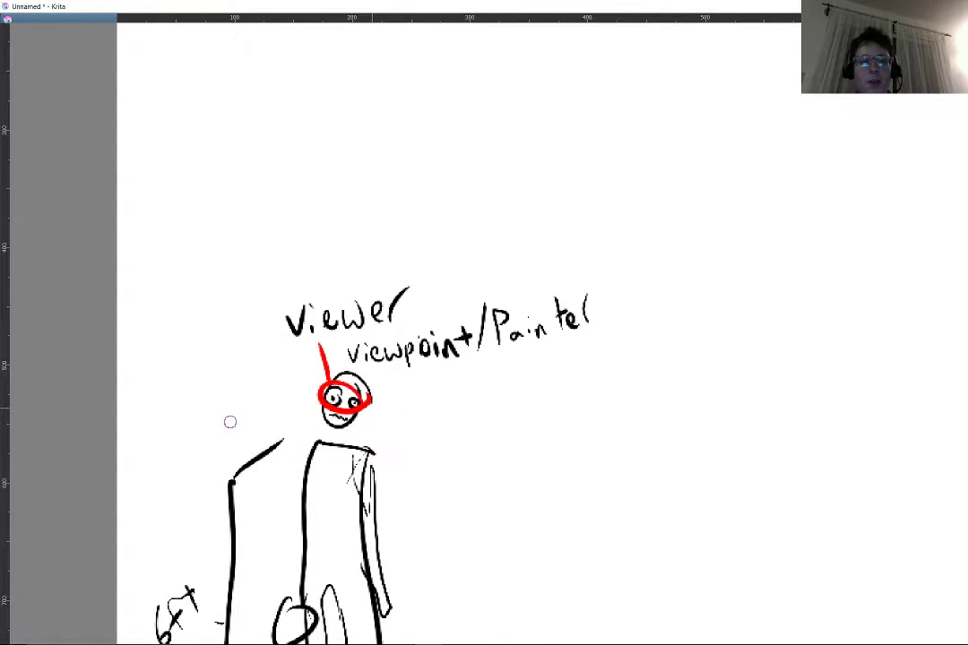
pyautogui.moveTo(368, 399)
pyautogui.mouseDown()
pyautogui.moveTo(681, 409)
pyautogui.moveTo(947, 401)
pyautogui.mouseUp()
pyautogui.scroll(-3, 760, 320)
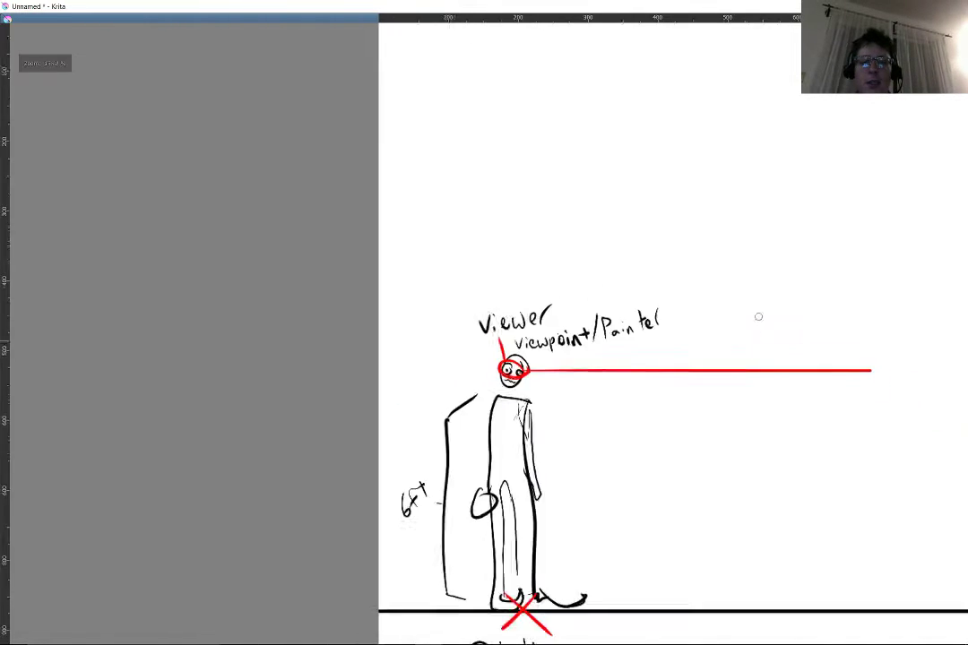
pyautogui.moveTo(758, 317); pyautogui.dragTo(642, 342)
pyautogui.scroll(-1, 504, 458)
pyautogui.moveTo(505, 457); pyautogui.dragTo(298, 264)
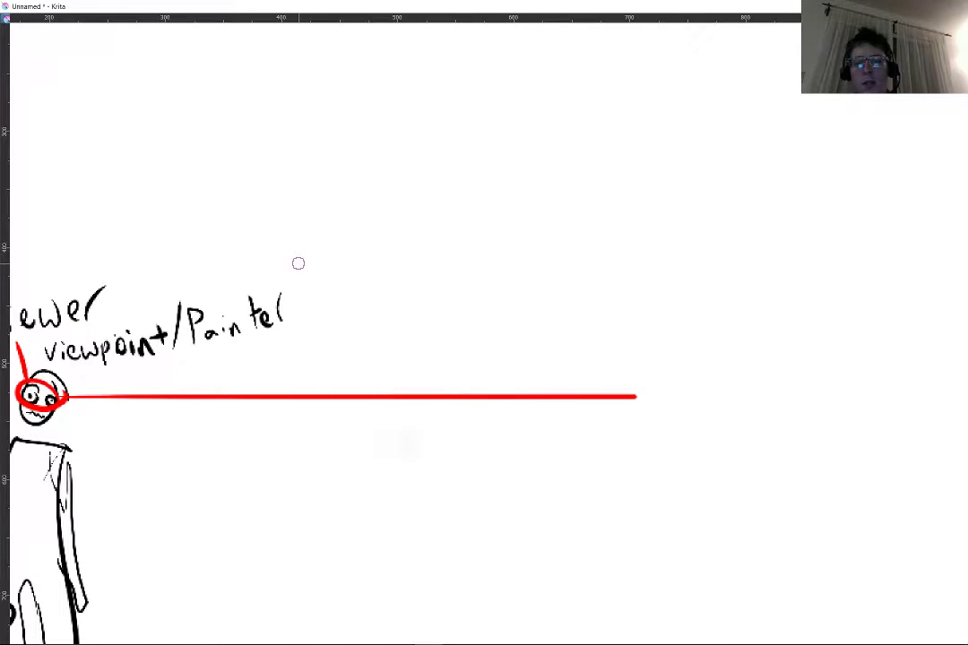
pyautogui.moveTo(646, 404)
pyautogui.mouseDown()
pyautogui.moveTo(639, 396)
pyautogui.moveTo(607, 426)
pyautogui.mouseUp()
# Step: Draw a shorter red arrow about 285 px long just below the ground line, parallel to the sight line
pyautogui.rightClick(606, 426)
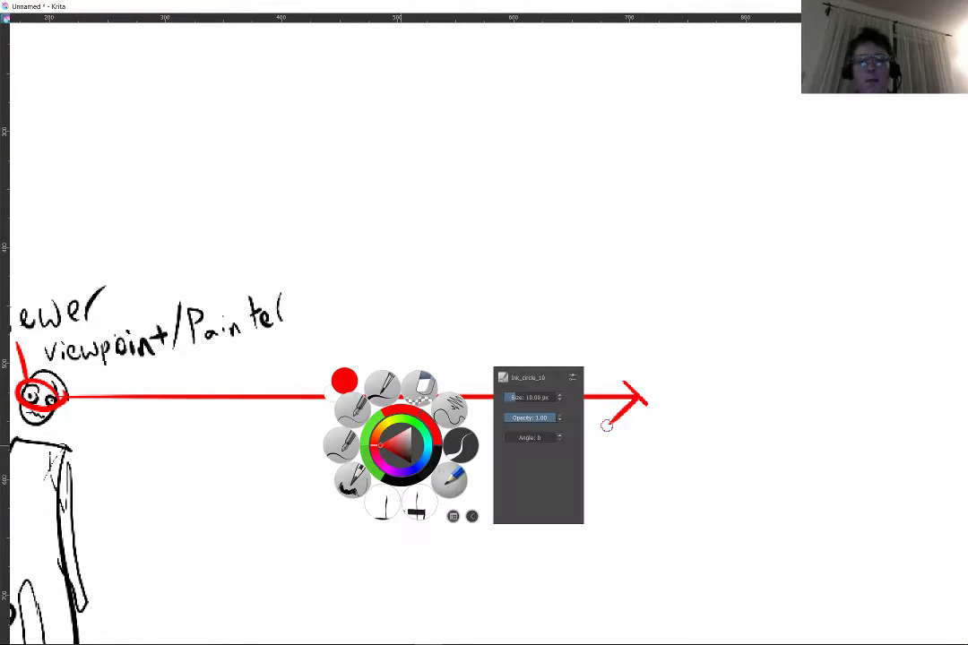
pyautogui.click(194, 458)
pyautogui.moveTo(195, 458); pyautogui.dragTo(454, 218)
pyautogui.moveTo(432, 390); pyautogui.dragTo(482, 304)
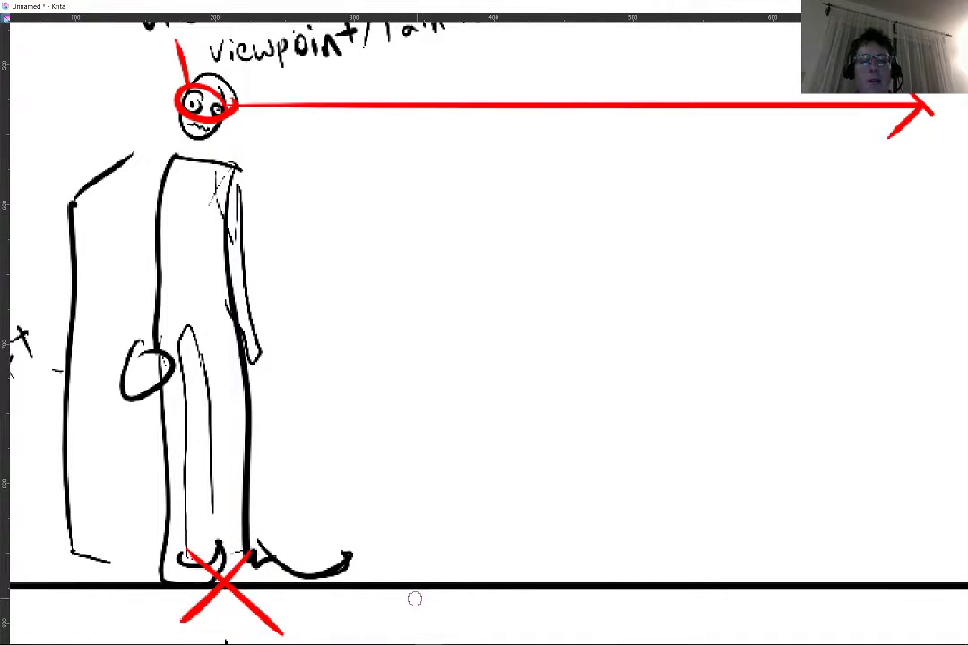
pyautogui.moveTo(400, 612)
pyautogui.mouseDown()
pyautogui.moveTo(799, 615)
pyautogui.moveTo(769, 626)
pyautogui.mouseUp()
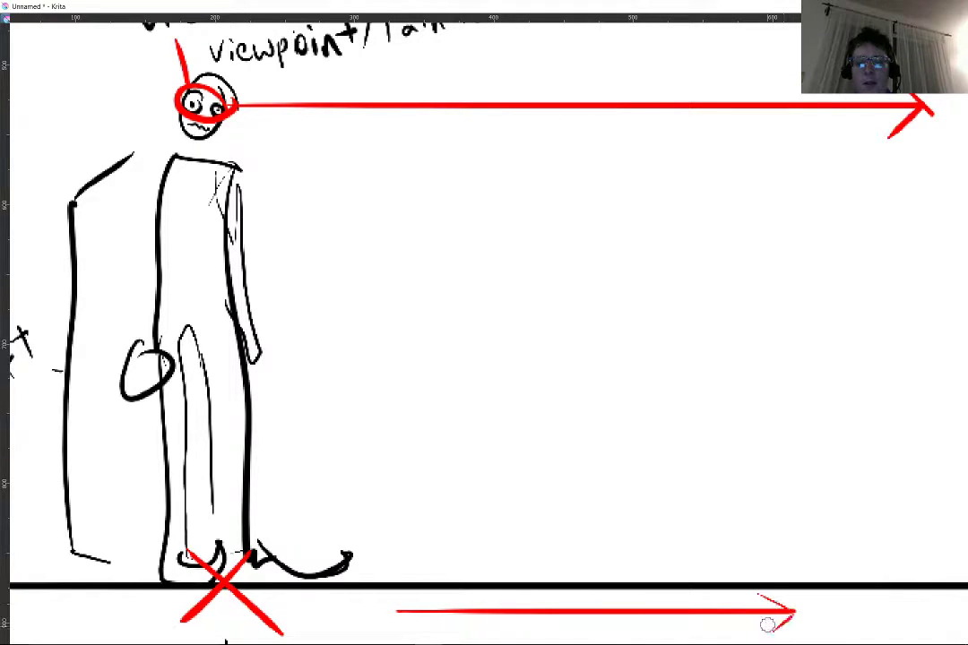
# Step: Sketch a black arc in the canvas's upper-right corner, curving down on its right side like a globe's surface
pyautogui.scroll(-3, 728, 566)
pyautogui.scroll(-3, 620, 478)
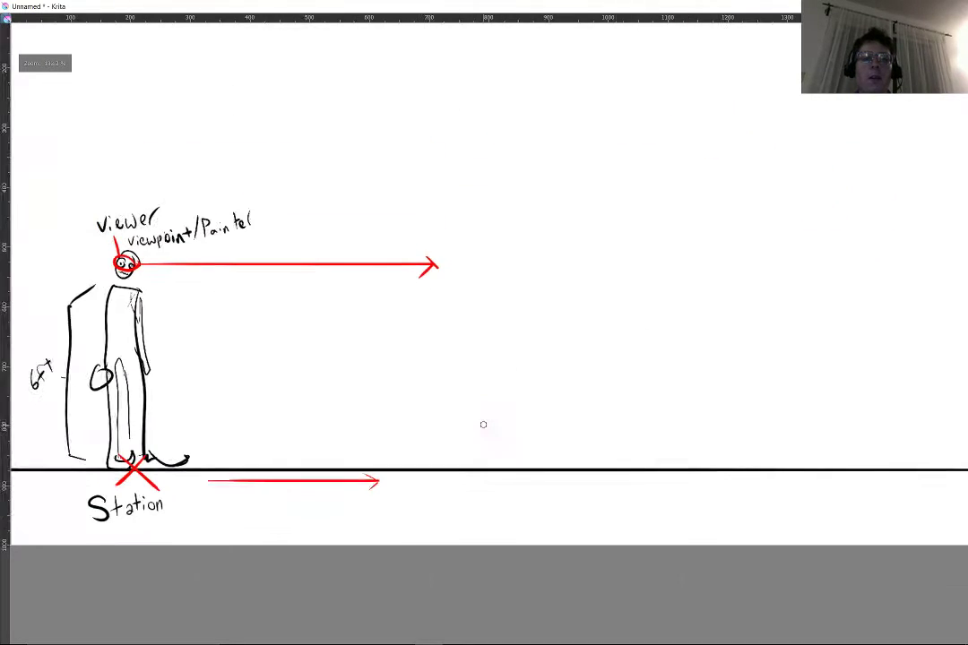
pyautogui.scroll(5, 451, 397)
pyautogui.scroll(-1, 442, 402)
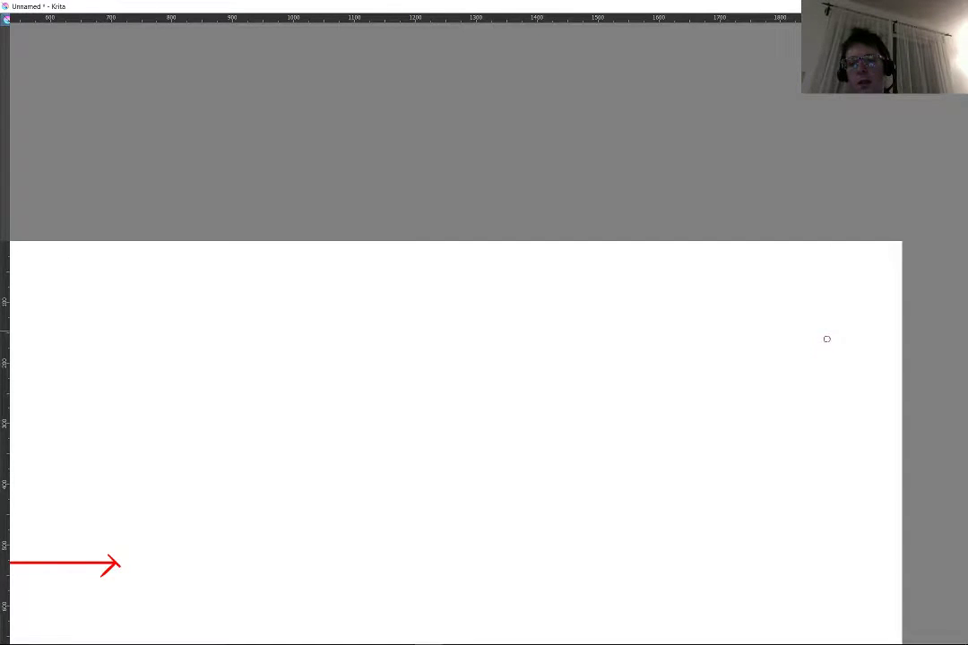
pyautogui.moveTo(806, 334); pyautogui.dragTo(668, 330)
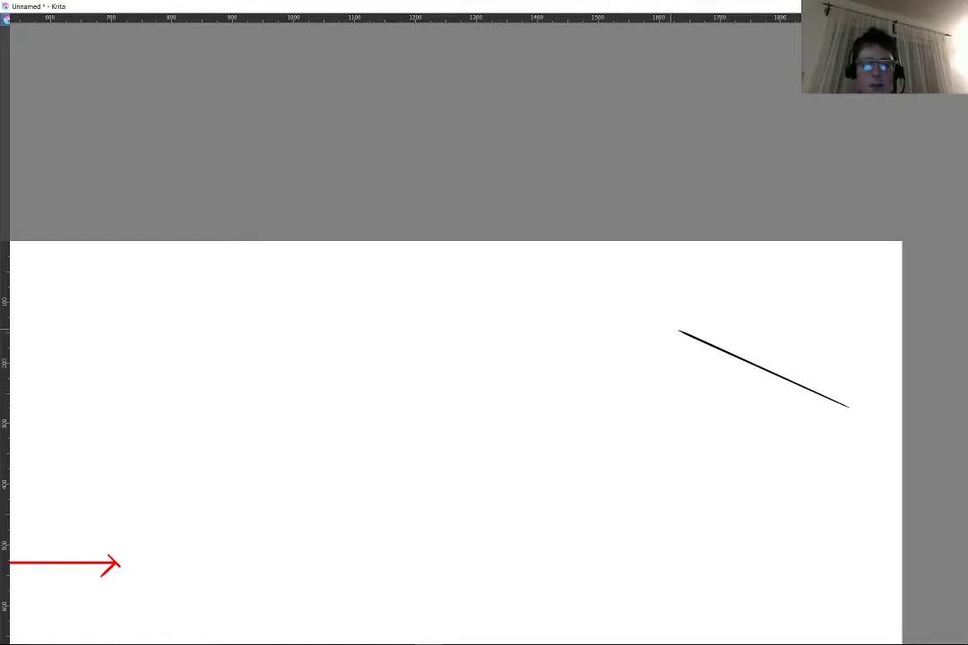
pyautogui.hotkey('ctrl', 'z')
pyautogui.moveTo(850, 361); pyautogui.dragTo(706, 289)
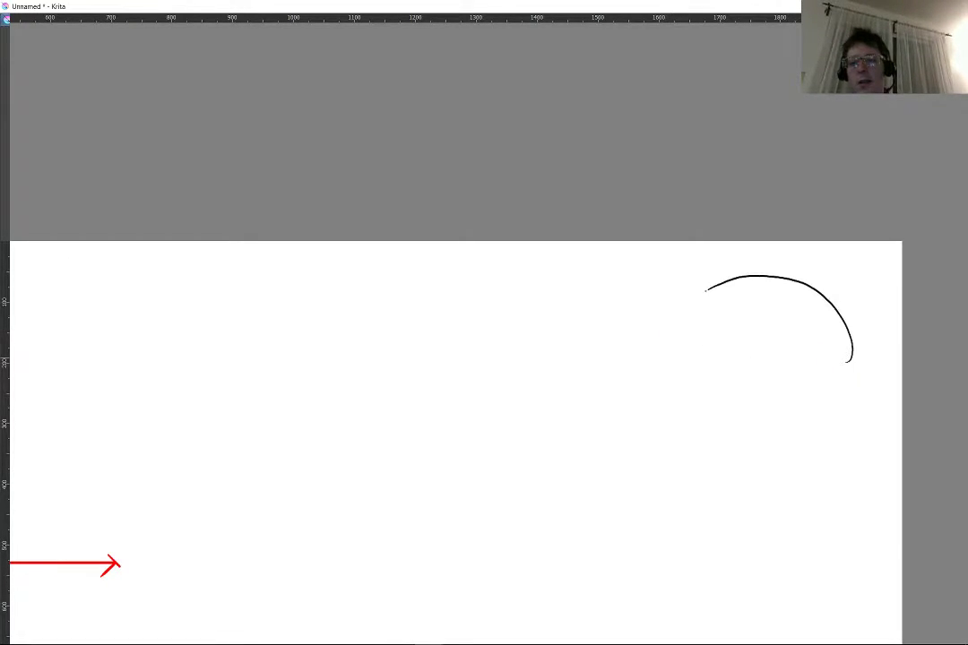
pyautogui.scroll(3, 679, 309)
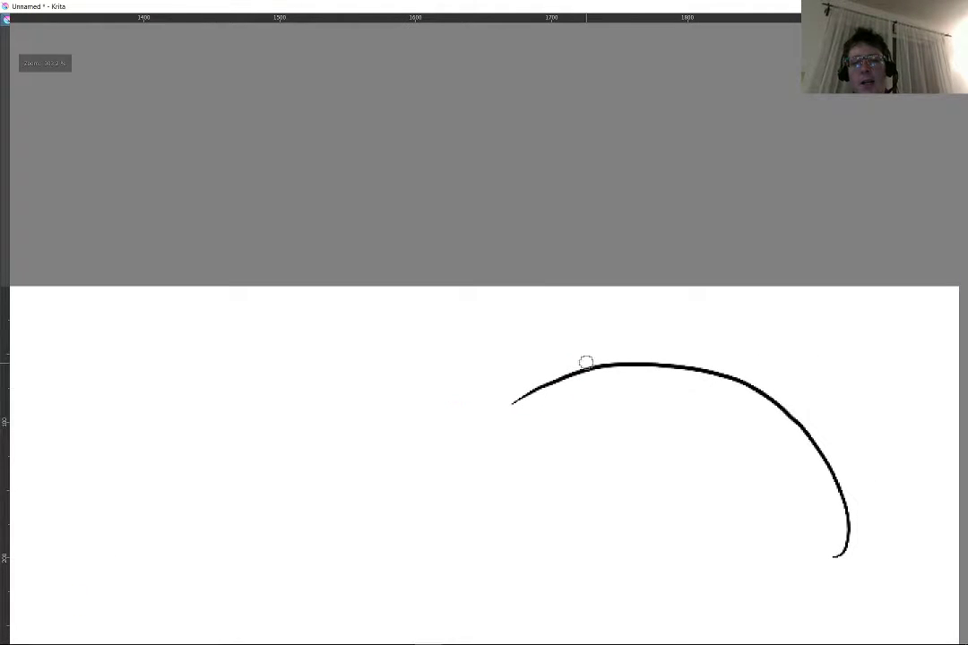
# Step: Draw a tiny figure on the arc with a horizontal sight arrow, short parallel strokes beneath it and a thin curve following the arc
pyautogui.moveTo(571, 335)
pyautogui.mouseDown()
pyautogui.moveTo(561, 329)
pyautogui.moveTo(718, 326)
pyautogui.mouseUp()
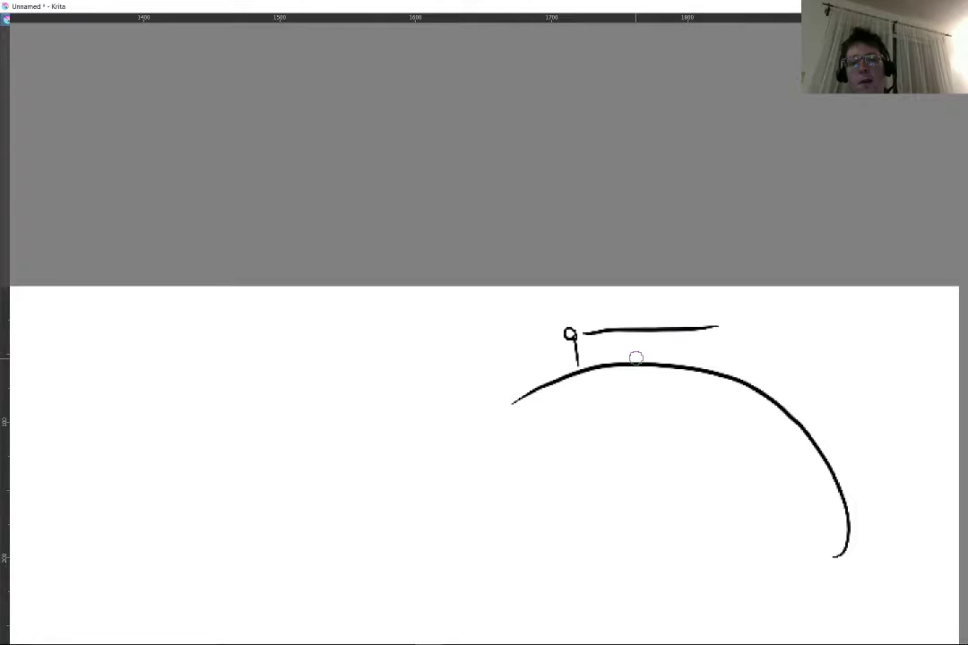
pyautogui.moveTo(682, 358); pyautogui.dragTo(610, 357)
pyautogui.moveTo(659, 335); pyautogui.dragTo(618, 336)
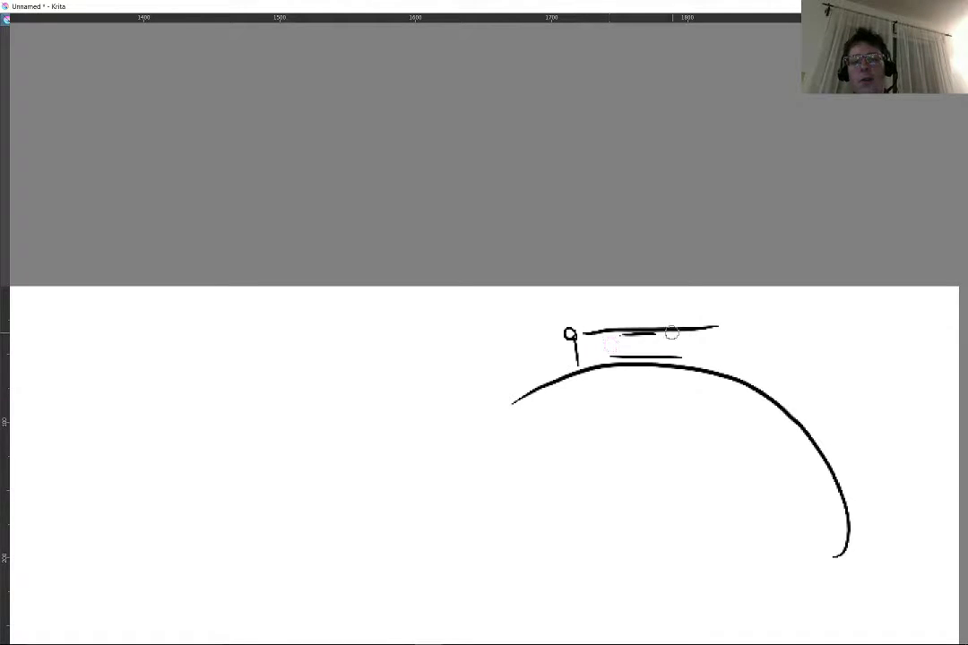
pyautogui.moveTo(740, 363); pyautogui.dragTo(869, 477)
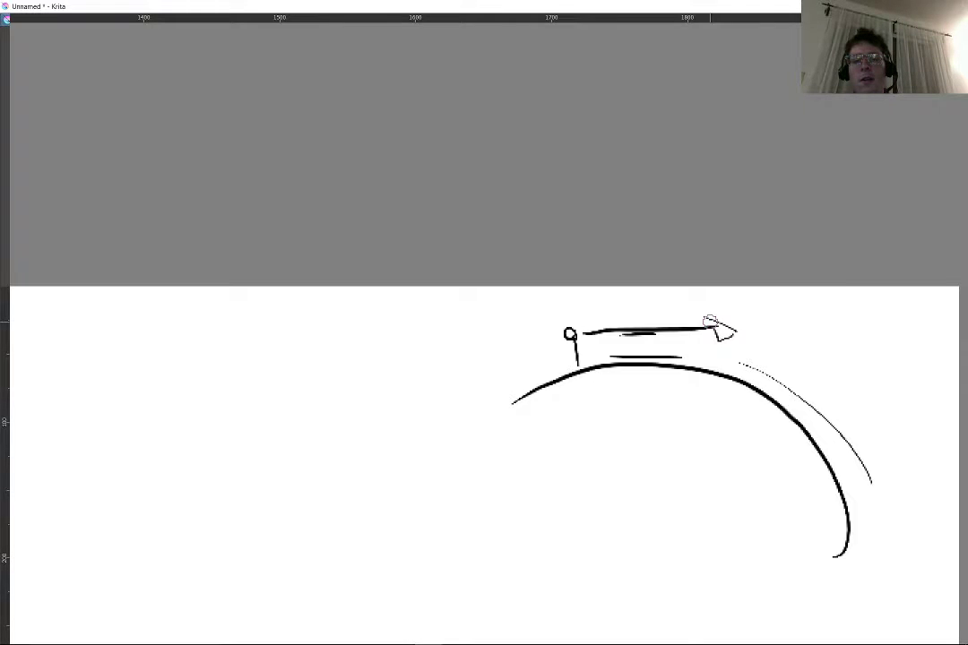
pyautogui.moveTo(709, 321); pyautogui.dragTo(952, 231)
# Step: Examine the whole diagram and the figure with its sight line and station point
pyautogui.scroll(-2, 952, 194)
pyautogui.moveTo(521, 328); pyautogui.dragTo(369, 281)
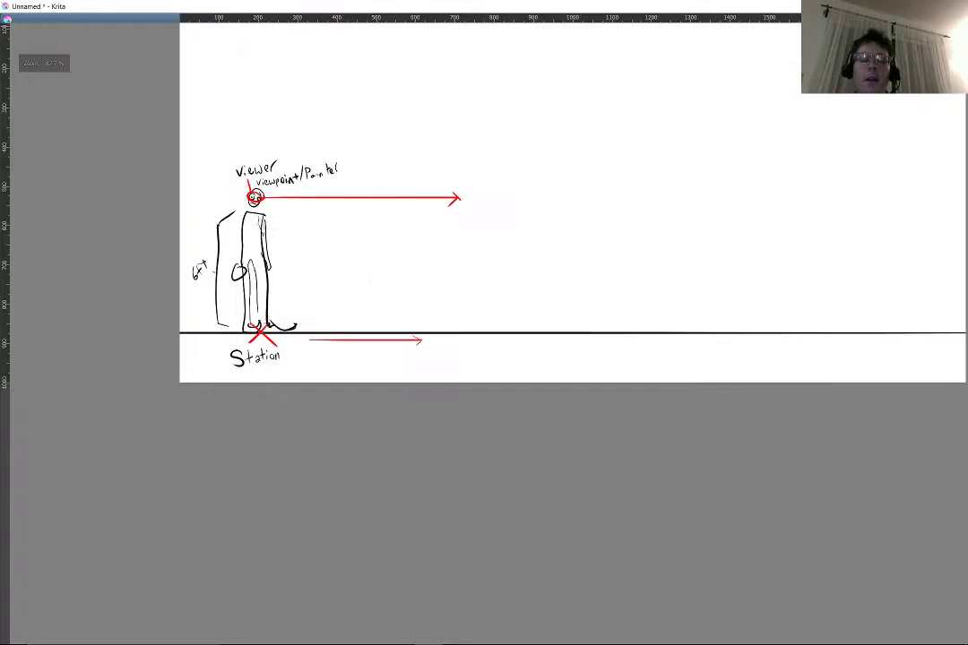
pyautogui.scroll(-5, 369, 281)
pyautogui.scroll(4, 369, 305)
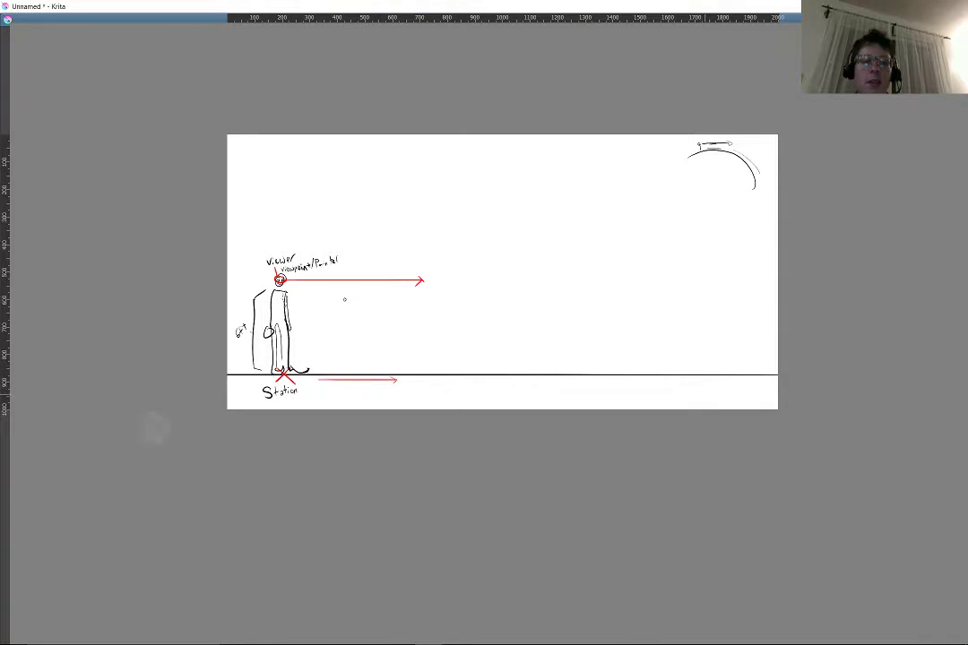
pyautogui.scroll(2, 334, 348)
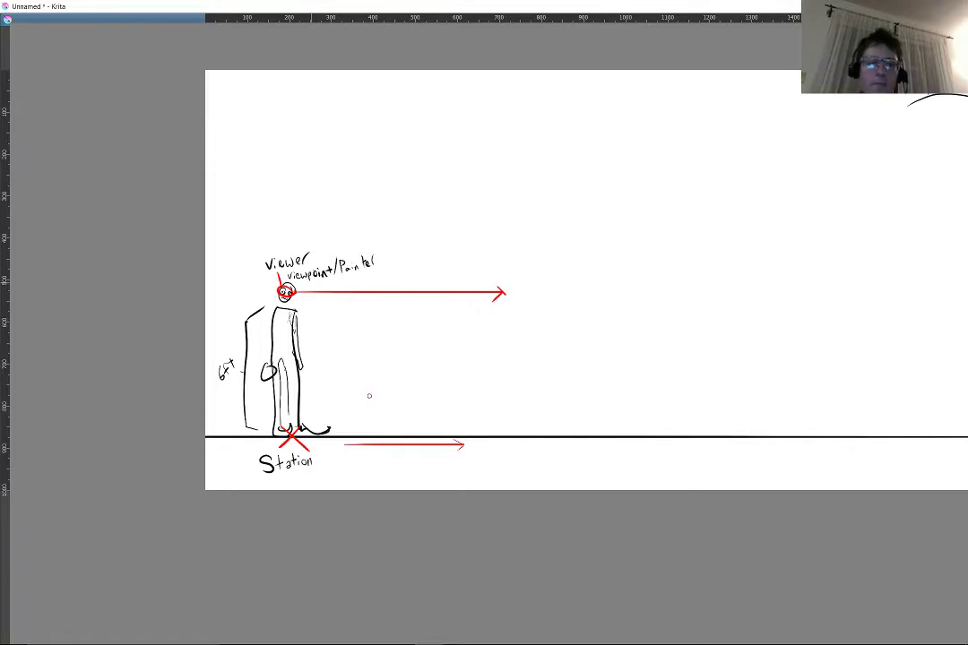
pyautogui.scroll(2, 368, 395)
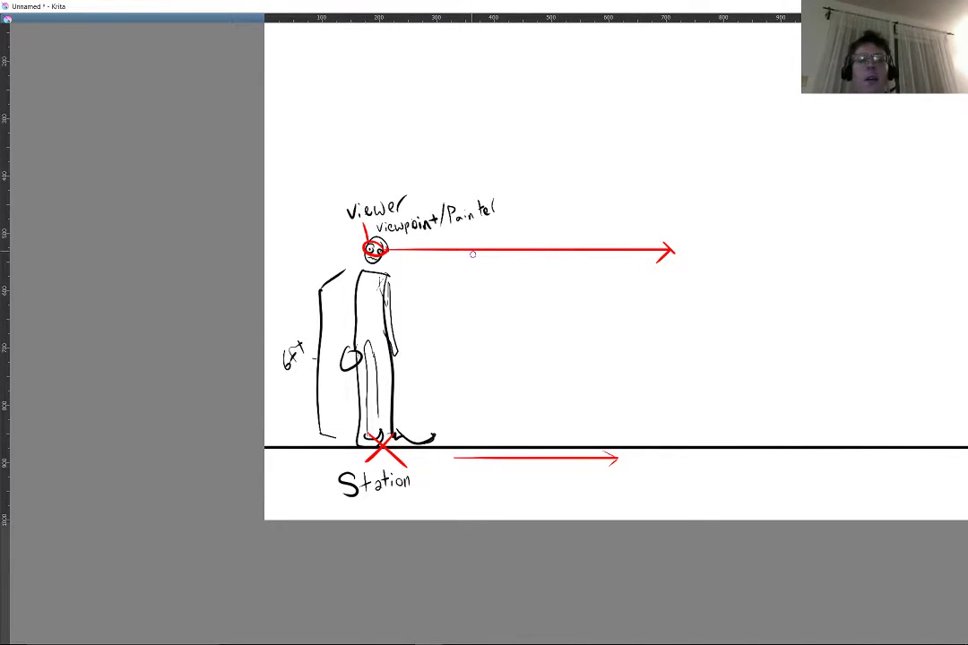
pyautogui.scroll(3, 473, 254)
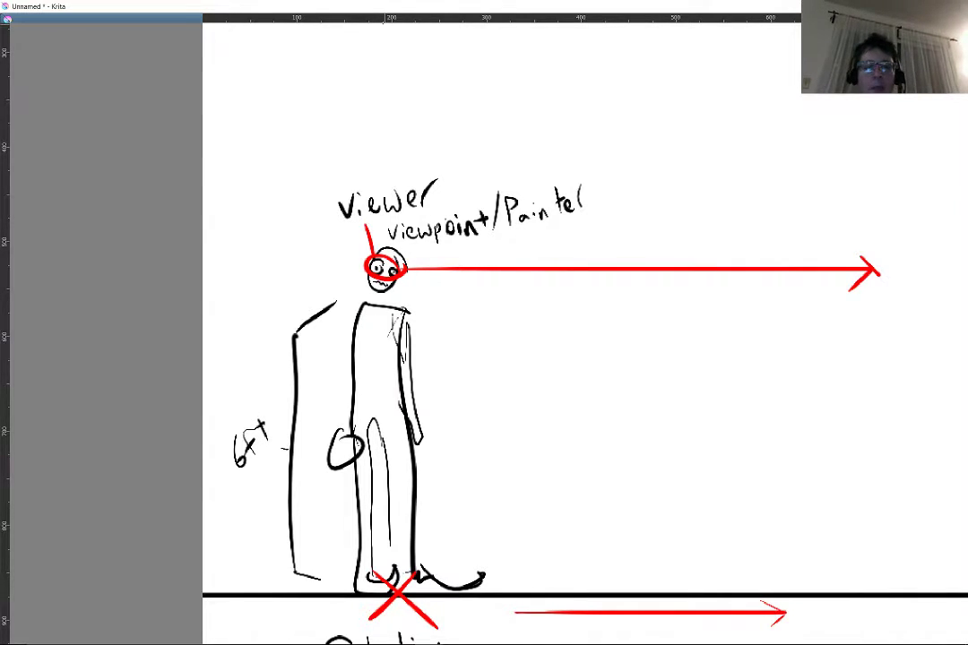
pyautogui.scroll(1, 583, 332)
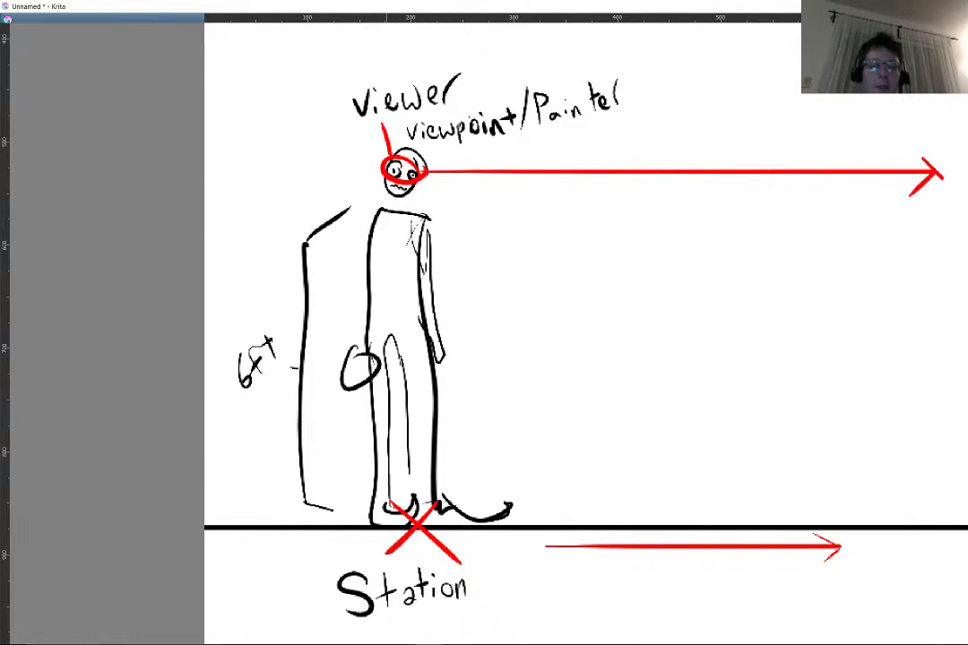
# Step: Set the brush color to blue and draw a vertical line about 55 px tall up from the ground at the front foot
pyautogui.rightClick(380, 321)
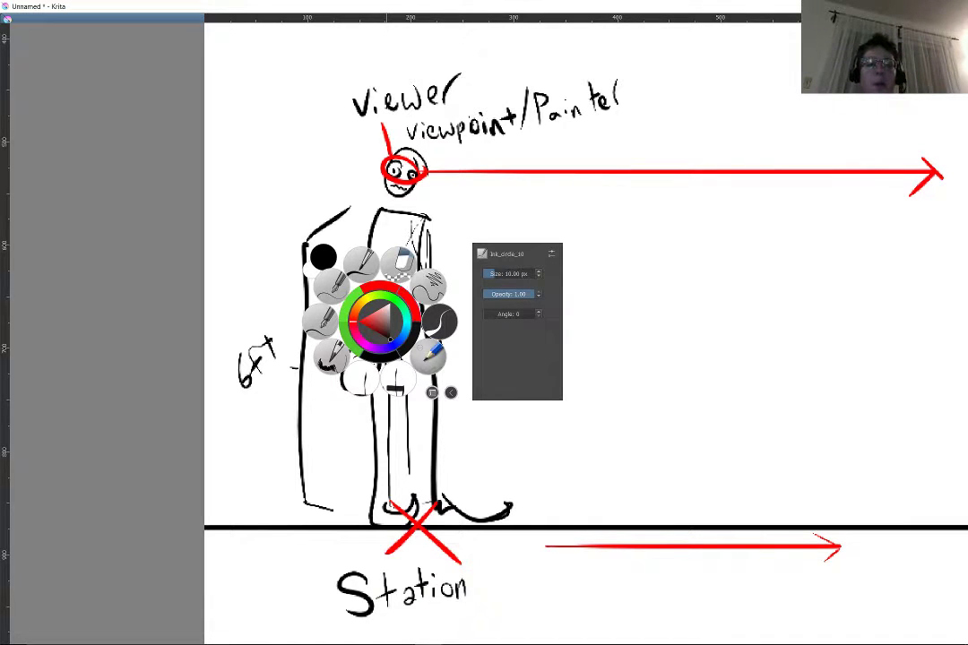
pyautogui.click(394, 346)
pyautogui.click(384, 327)
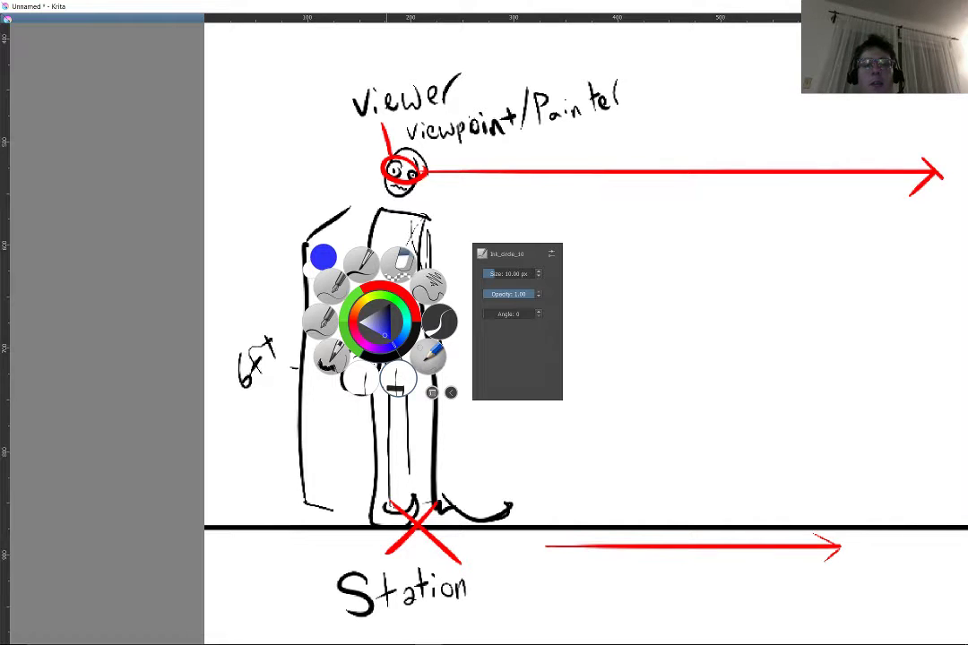
pyautogui.click(513, 505)
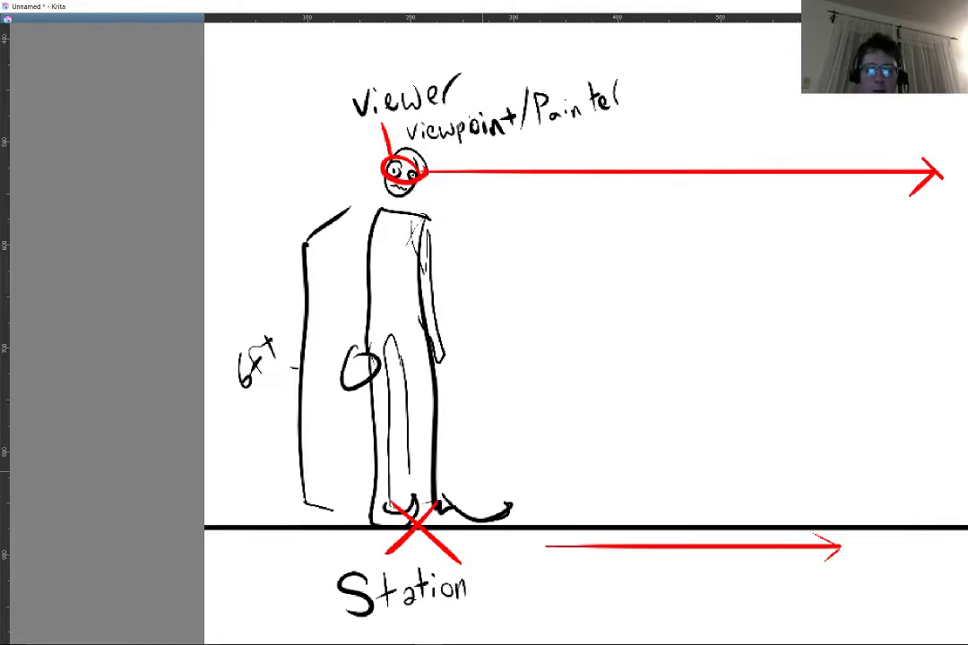
pyautogui.keyDown('shift'); pyautogui.click(473, 527); pyautogui.keyUp('shift')
# Step: Set the brush color to yellow and draw a horizontal line about 820 px long forward from the top of the blue line
pyautogui.scroll(-3, 289, 398)
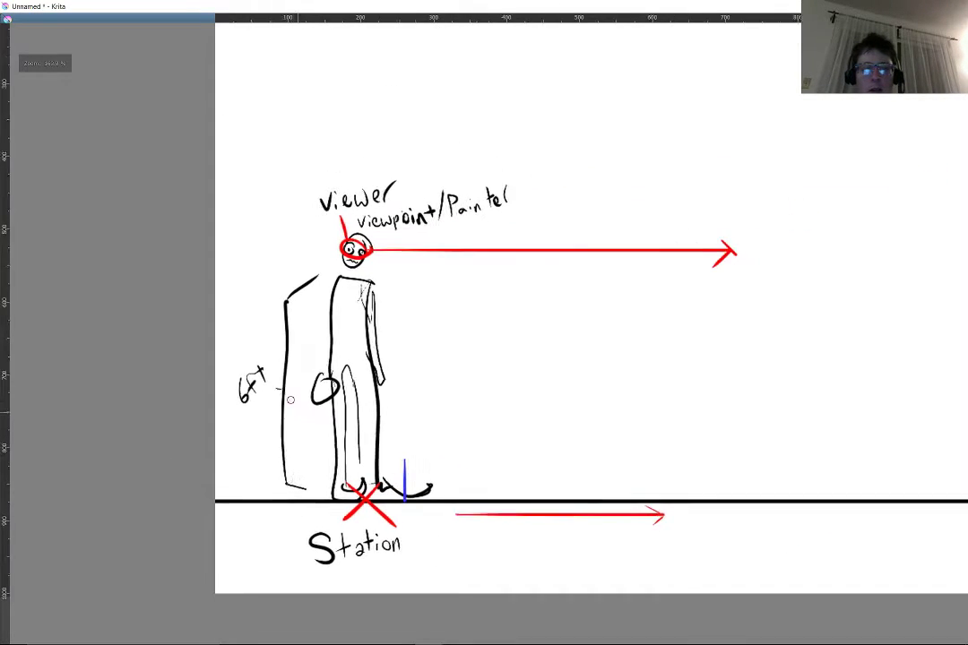
pyautogui.rightClick(285, 403)
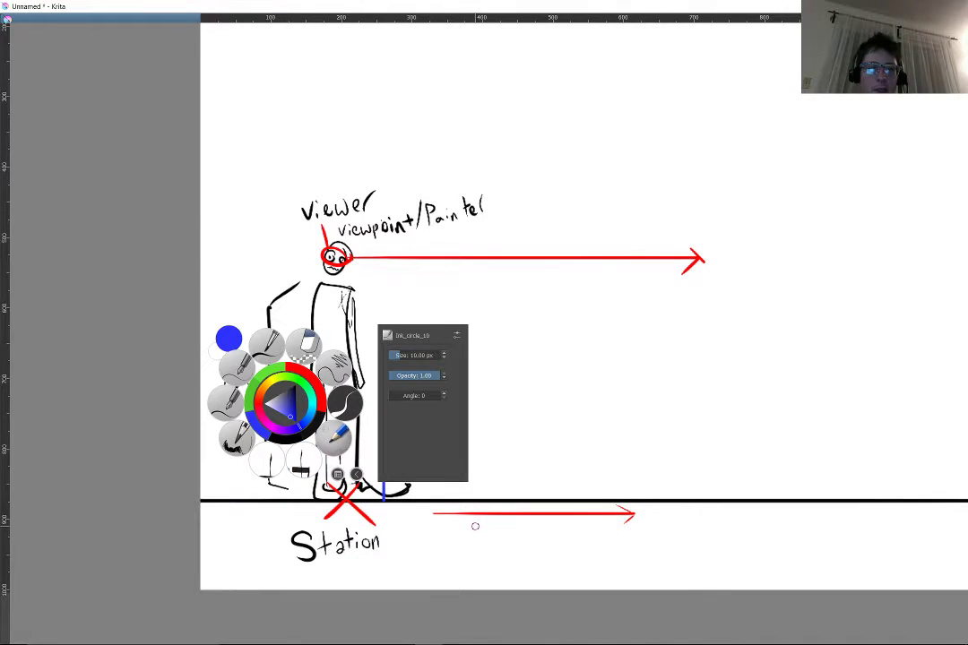
pyautogui.press('d')
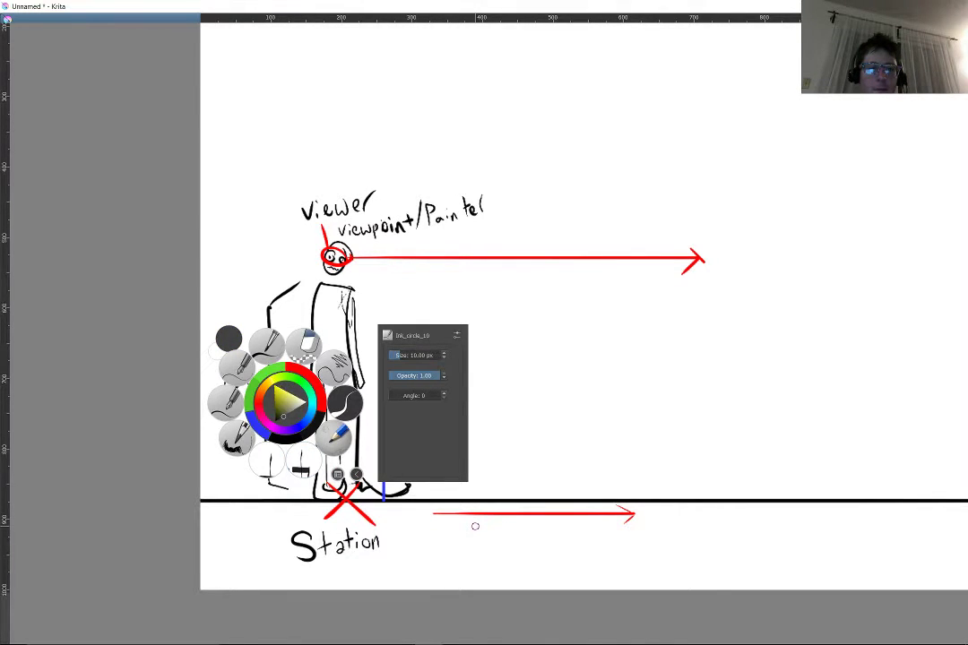
pyautogui.click(275, 389)
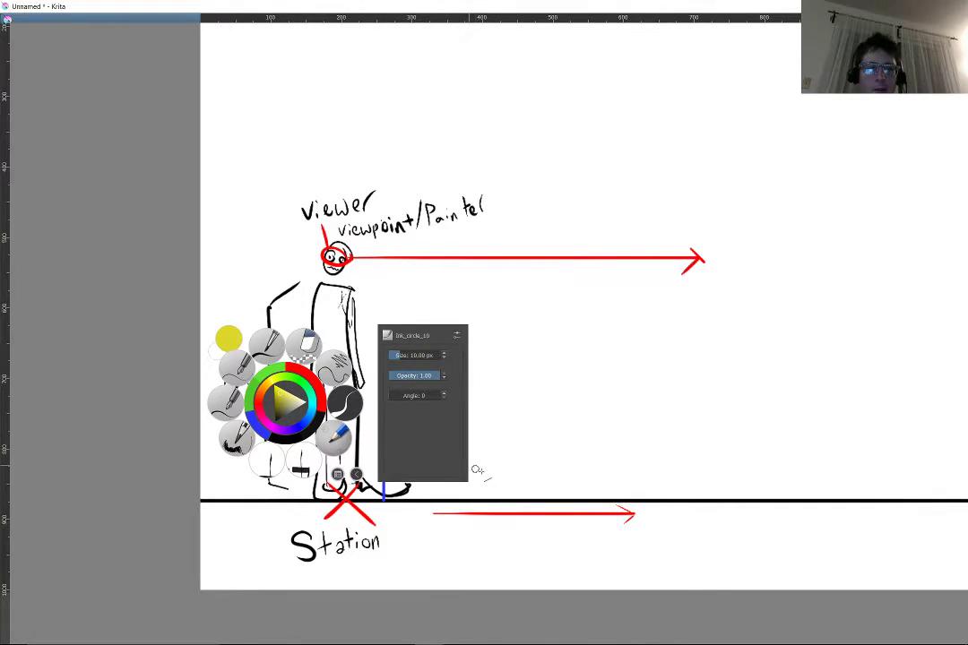
pyautogui.click(463, 486)
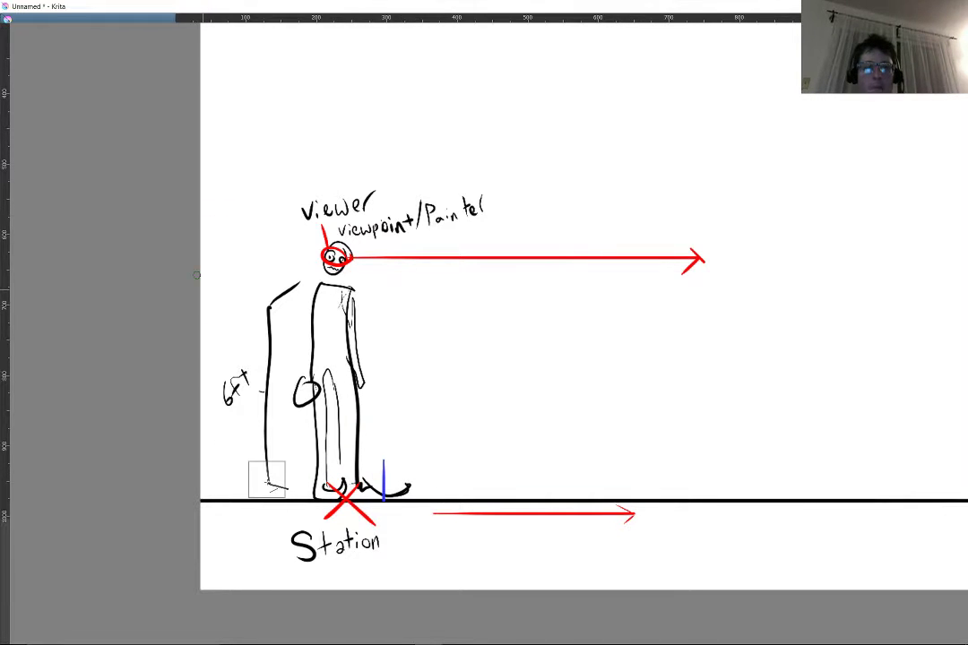
pyautogui.moveTo(267, 480); pyautogui.dragTo(242, 407)
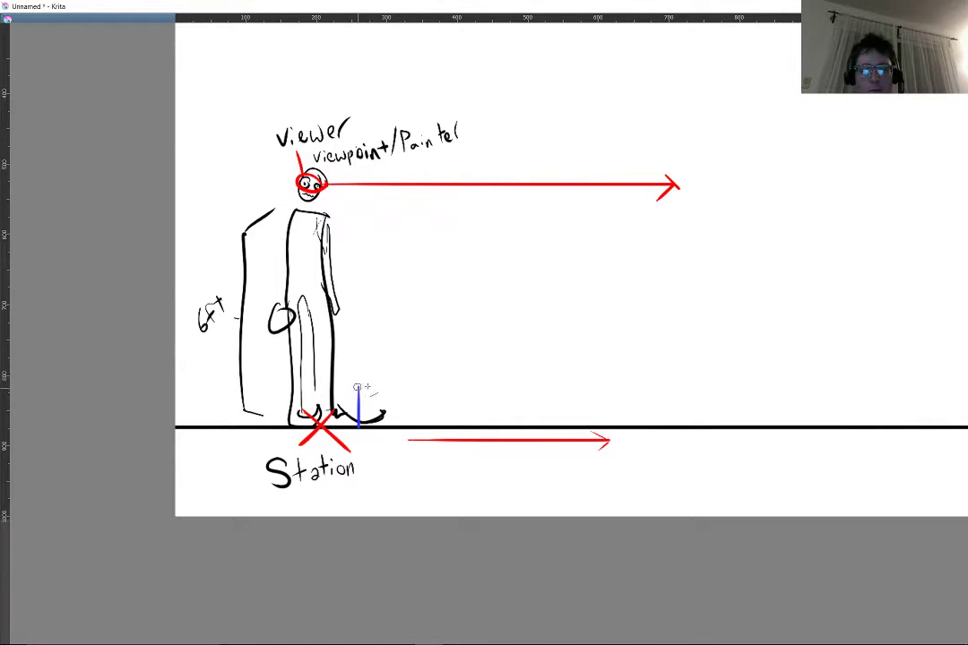
pyautogui.moveTo(358, 387)
pyautogui.mouseDown()
pyautogui.moveTo(945, 381)
pyautogui.moveTo(53, 387)
pyautogui.mouseUp()
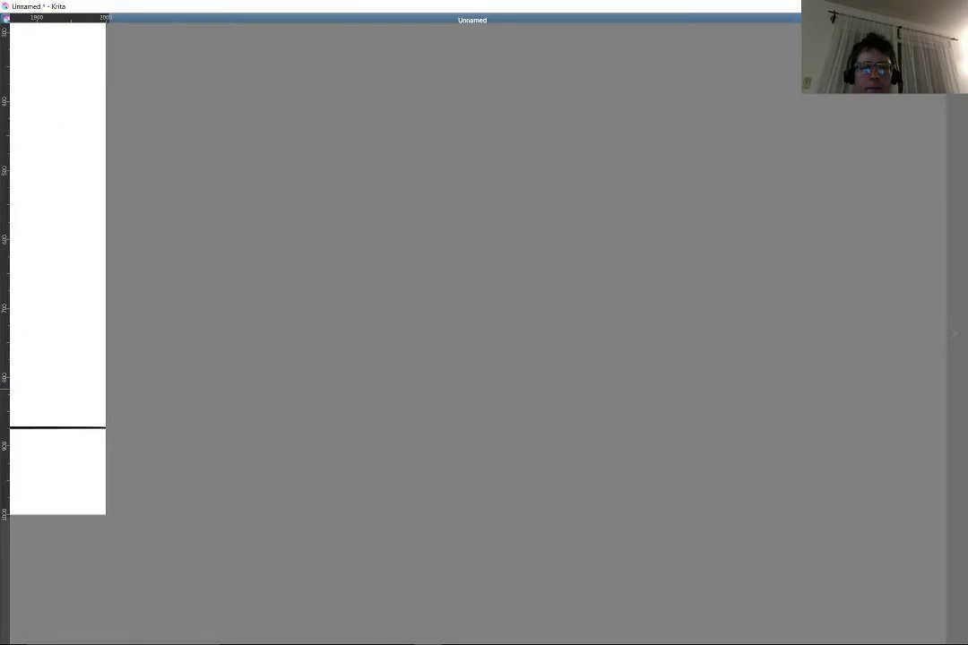
pyautogui.scroll(-3, 620, 315)
pyautogui.moveTo(288, 330); pyautogui.dragTo(789, 342)
pyautogui.scroll(4, 478, 572)
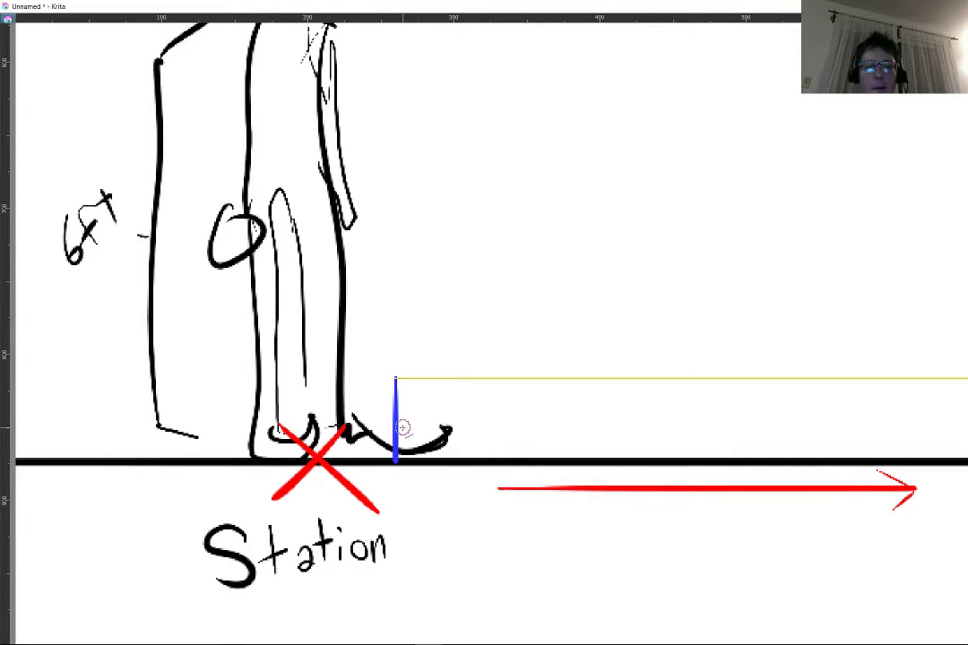
# Step: Examine the yellow line and its blue height mark in relation to the ground and the standing figure
pyautogui.scroll(-2, 403, 427)
pyautogui.scroll(2, 522, 503)
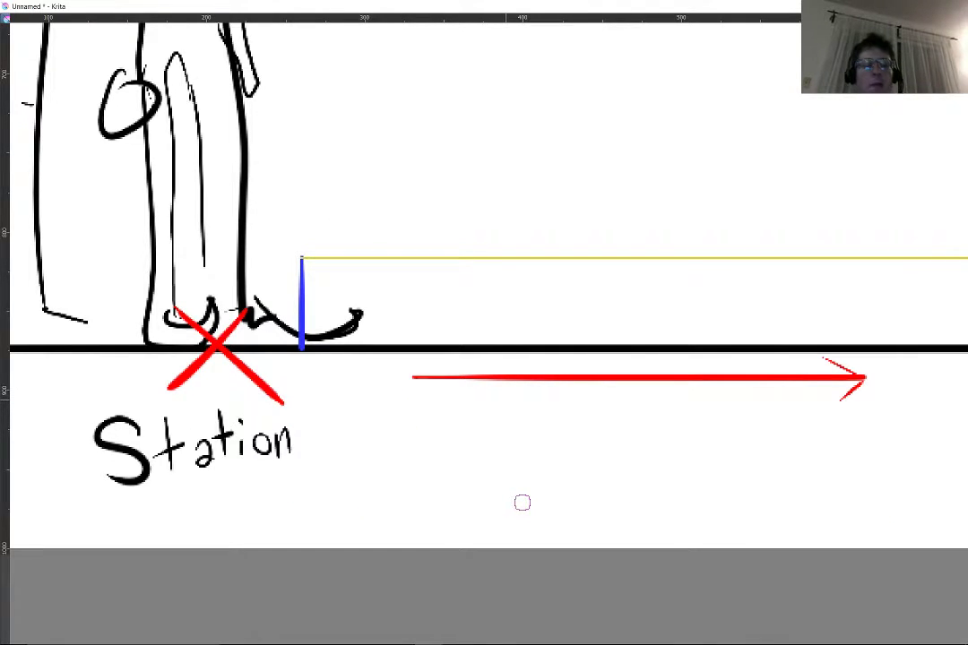
pyautogui.scroll(-5, 484, 238)
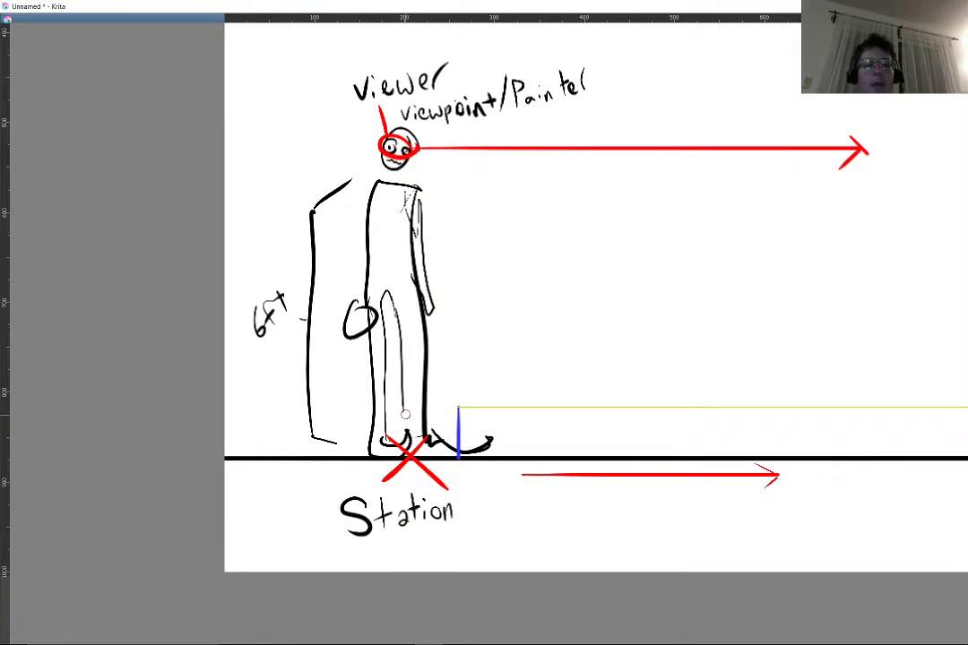
pyautogui.scroll(4, 472, 504)
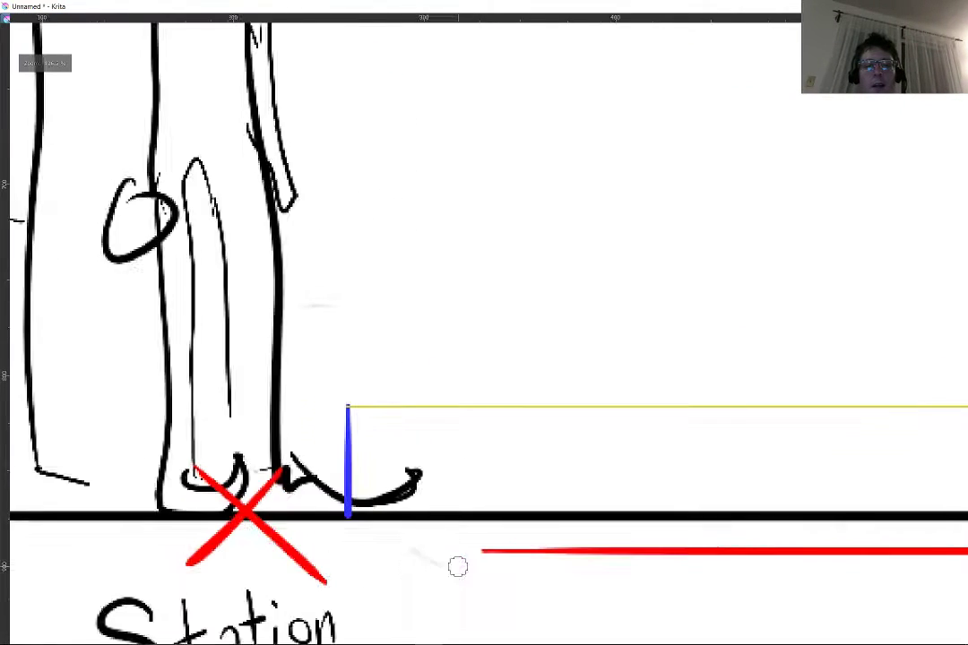
pyautogui.moveTo(457, 567); pyautogui.dragTo(328, 480)
pyautogui.scroll(-1, 329, 481)
pyautogui.scroll(-3, 328, 481)
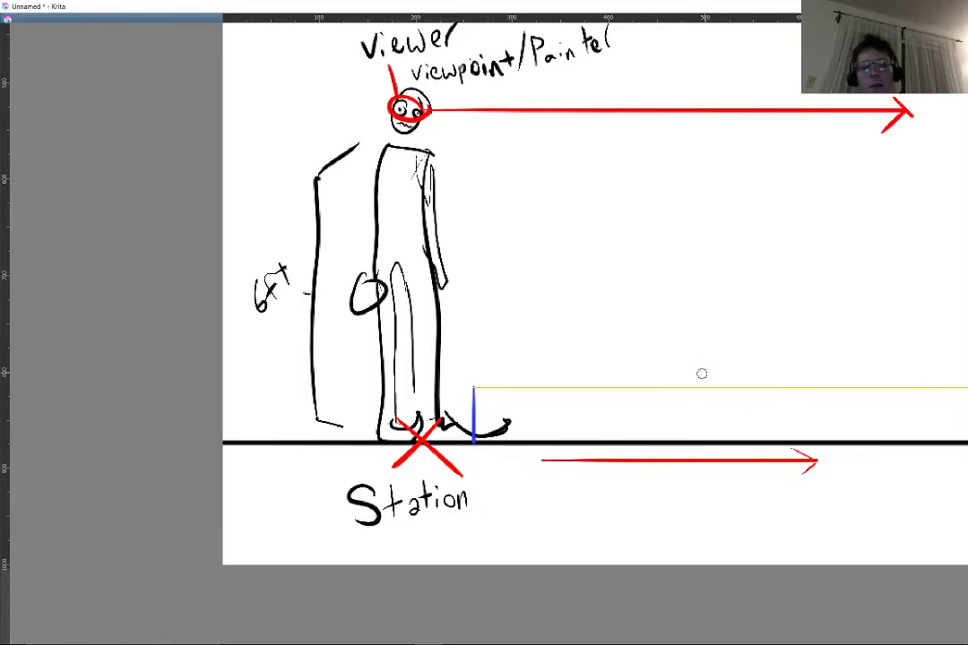
pyautogui.scroll(-3, 383, 410)
pyautogui.scroll(3, 384, 410)
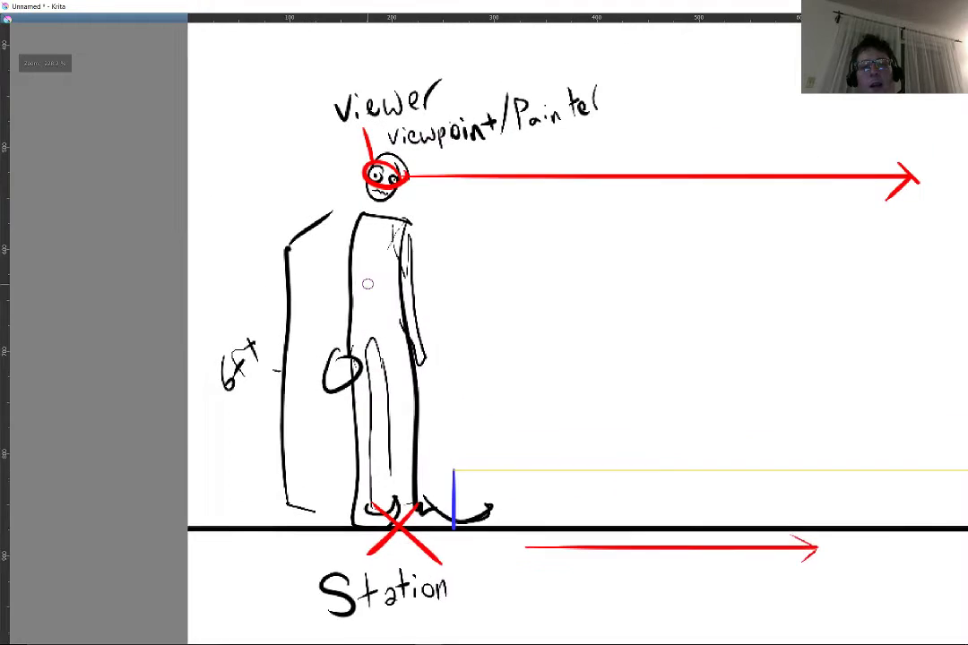
pyautogui.click(385, 557)
pyautogui.press('super+x')
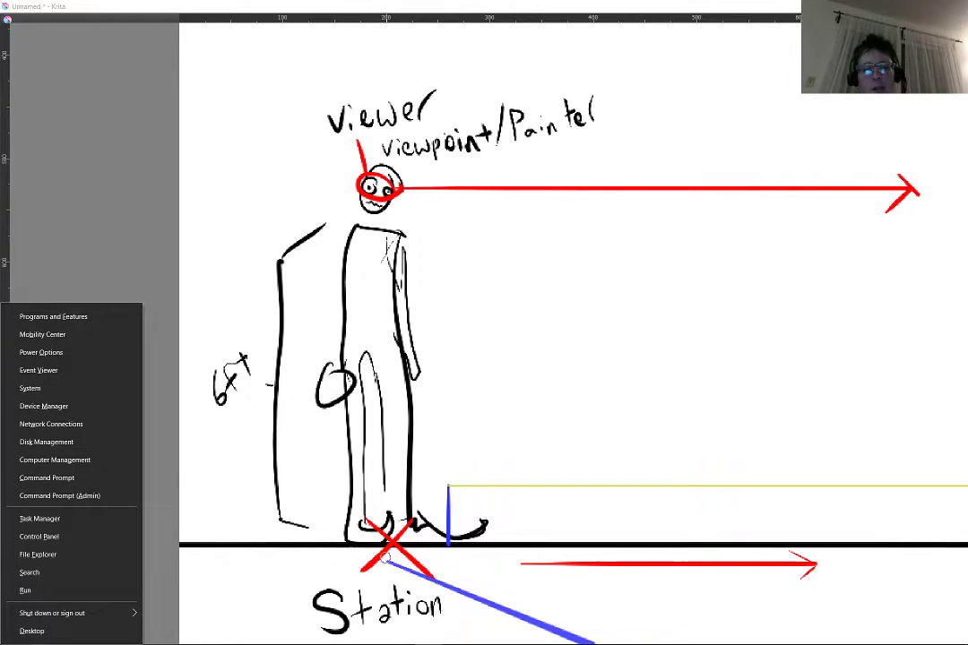
pyautogui.press('Escape')
pyautogui.moveTo(385, 556); pyautogui.dragTo(285, 522)
pyautogui.hotkey('ctrl', 'z')
pyautogui.hotkey('ctrl', 'z')
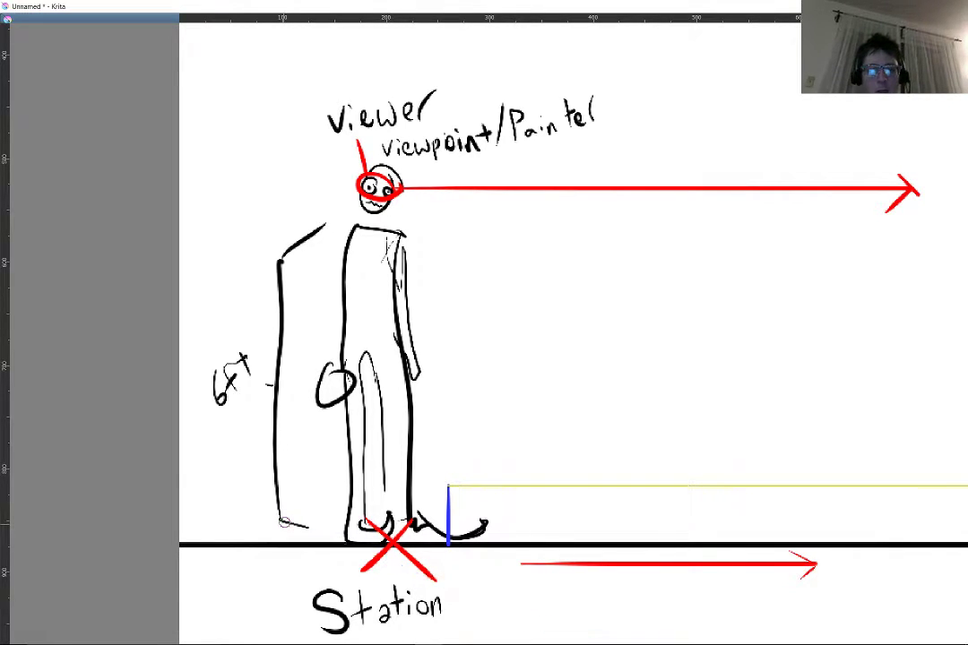
pyautogui.moveTo(374, 206); pyautogui.dragTo(374, 538)
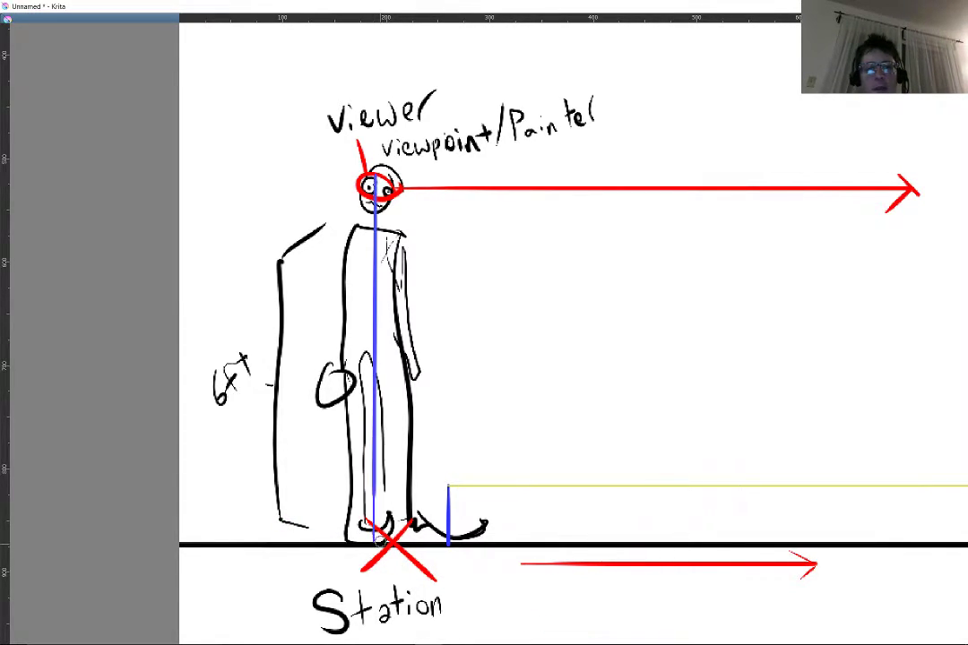
pyautogui.hotkey('ctrl', 'z')
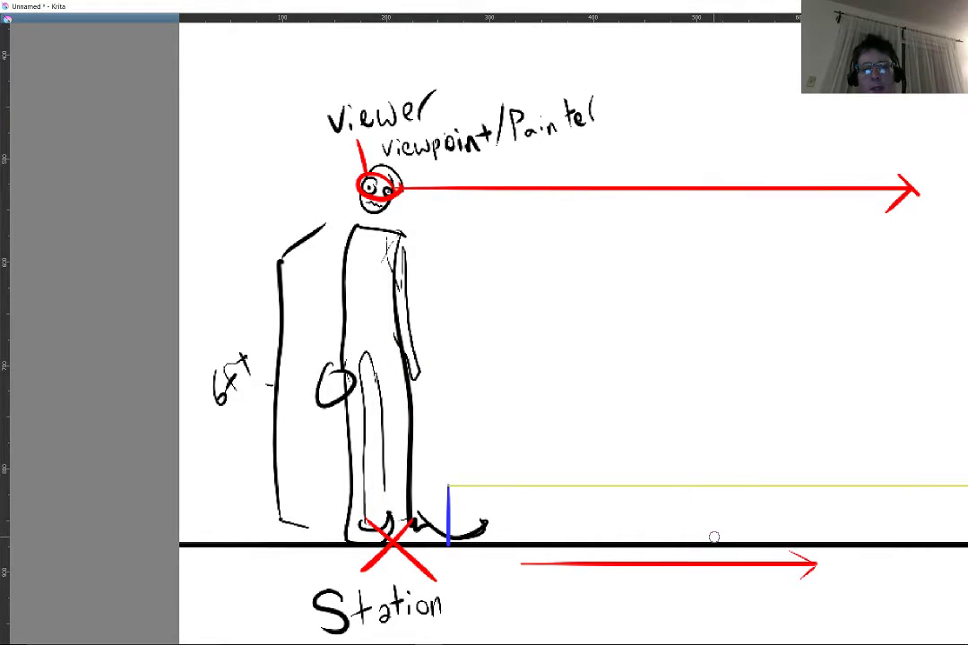
# Step: Draw three blue vertical lines between the yellow line and the ground, at about 530, 780 and 1040 px along the horizontal ruler
pyautogui.moveTo(726, 539); pyautogui.dragTo(342, 346)
pyautogui.scroll(-1, 732, 483)
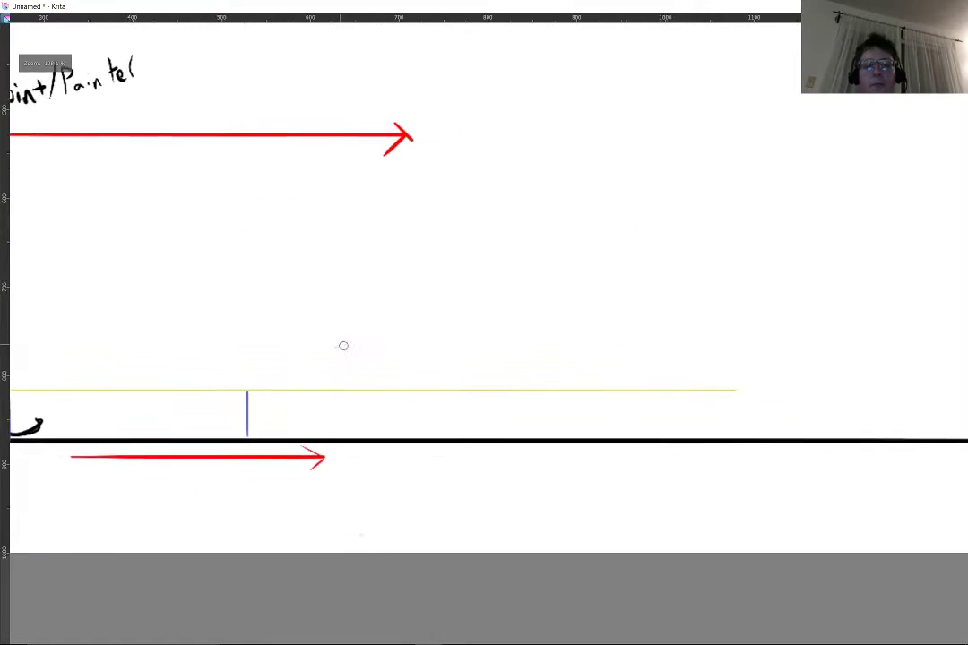
pyautogui.scroll(1, 322, 350)
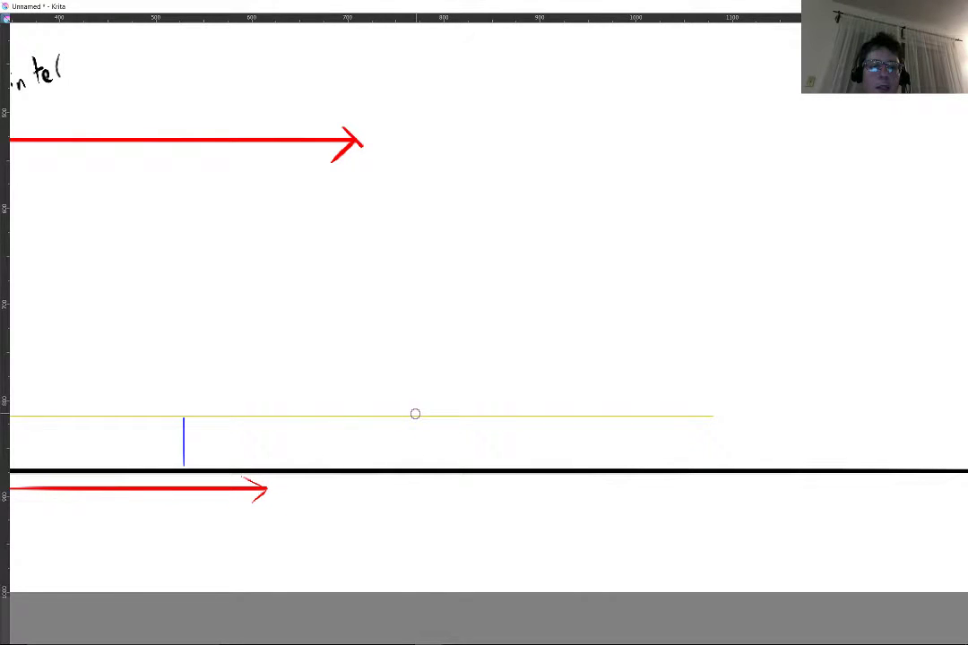
pyautogui.press('shift')
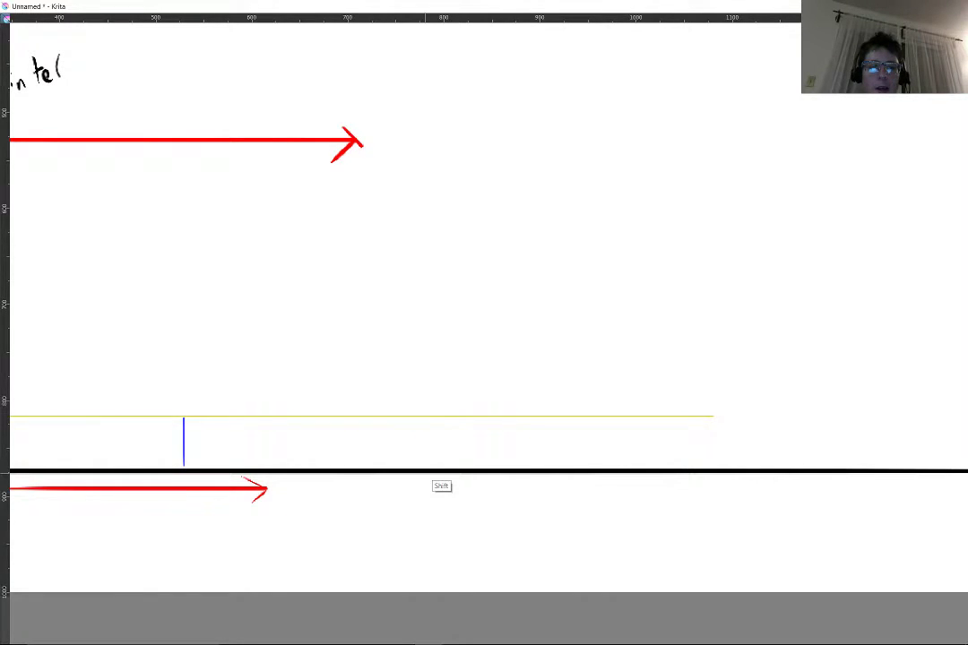
pyautogui.moveTo(427, 418); pyautogui.dragTo(426, 470)
pyautogui.press('shift')
pyautogui.moveTo(676, 418)
pyautogui.mouseDown()
pyautogui.moveTo(685, 458)
pyautogui.moveTo(676, 473)
pyautogui.mouseUp()
# Step: Extend the canvas horizontally beyond its 2000 px edge
pyautogui.moveTo(761, 315); pyautogui.dragTo(449, 348)
pyautogui.scroll(1, 449, 347)
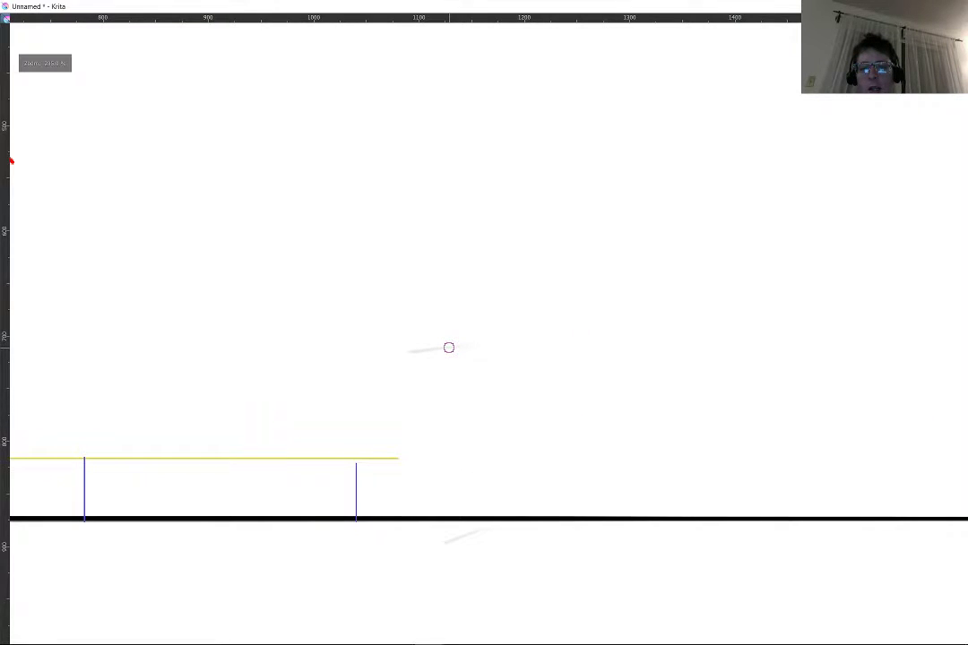
pyautogui.moveTo(725, 361); pyautogui.dragTo(185, 367)
pyautogui.scroll(-2, 185, 366)
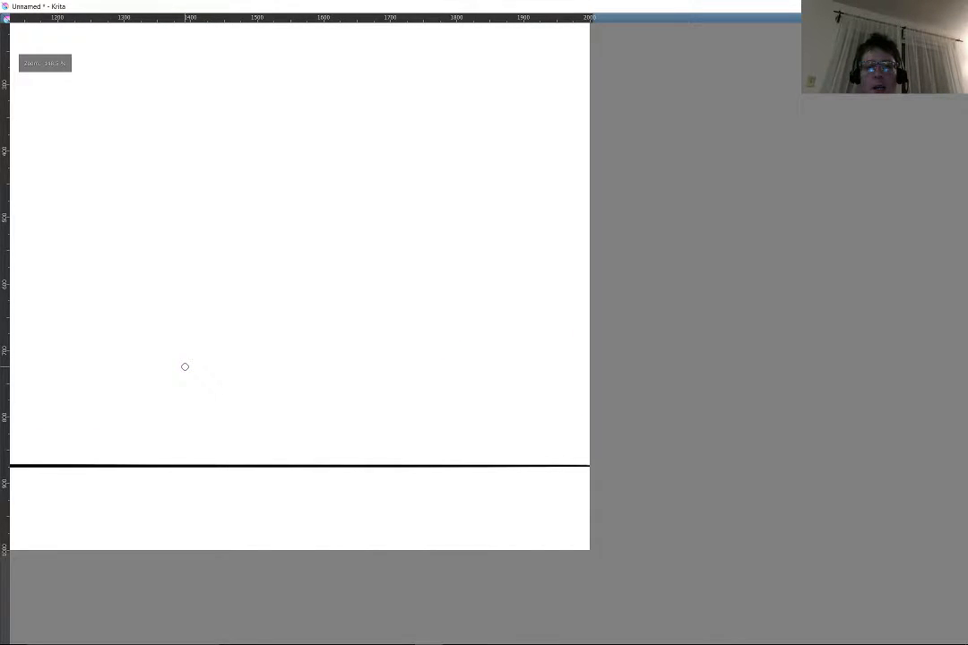
pyautogui.scroll(-1, 220, 345)
pyautogui.moveTo(717, 179)
pyautogui.mouseDown()
pyautogui.moveTo(219, 345)
pyautogui.moveTo(181, 325)
pyautogui.mouseUp()
pyautogui.click(960, 387)
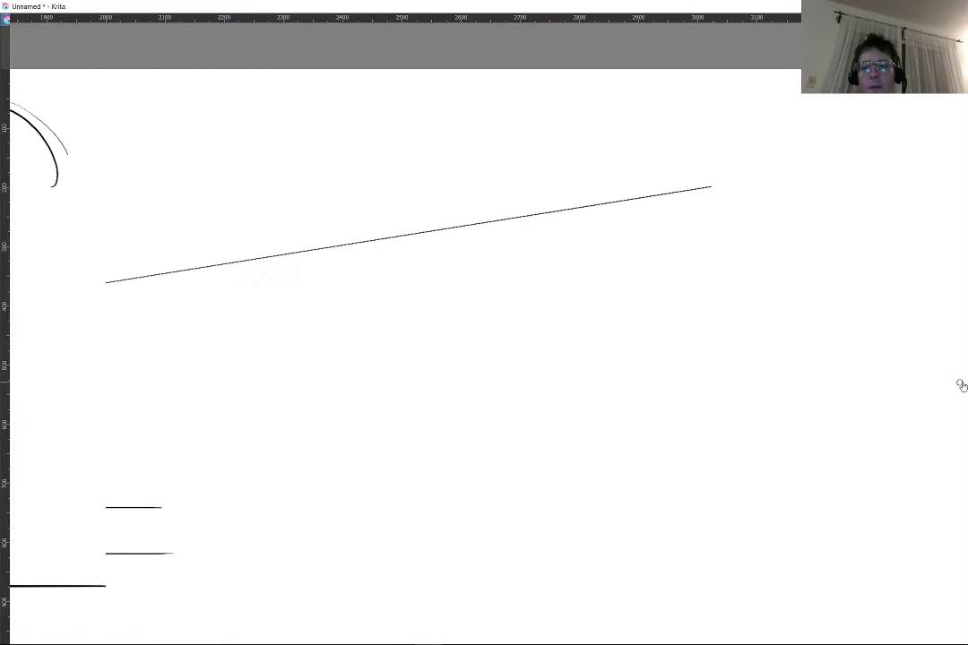
pyautogui.scroll(-3, 510, 285)
pyautogui.scroll(3, 510, 285)
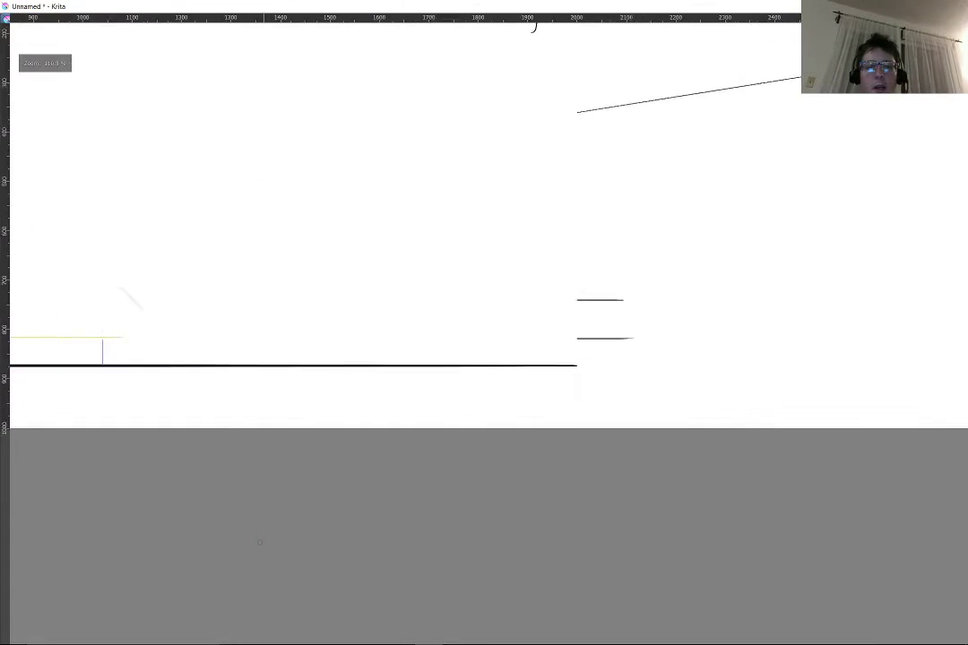
# Step: Draw another short blue vertical line up from the ground at about 1320 px, beyond the yellow line's end, redoing the first slanted stroke
pyautogui.scroll(-1, 674, 374)
pyautogui.moveTo(195, 290); pyautogui.dragTo(897, 363)
pyautogui.scroll(-1, 896, 363)
pyautogui.scroll(1, 538, 469)
pyautogui.moveTo(714, 454); pyautogui.dragTo(449, 480)
pyautogui.moveTo(667, 396); pyautogui.dragTo(667, 419)
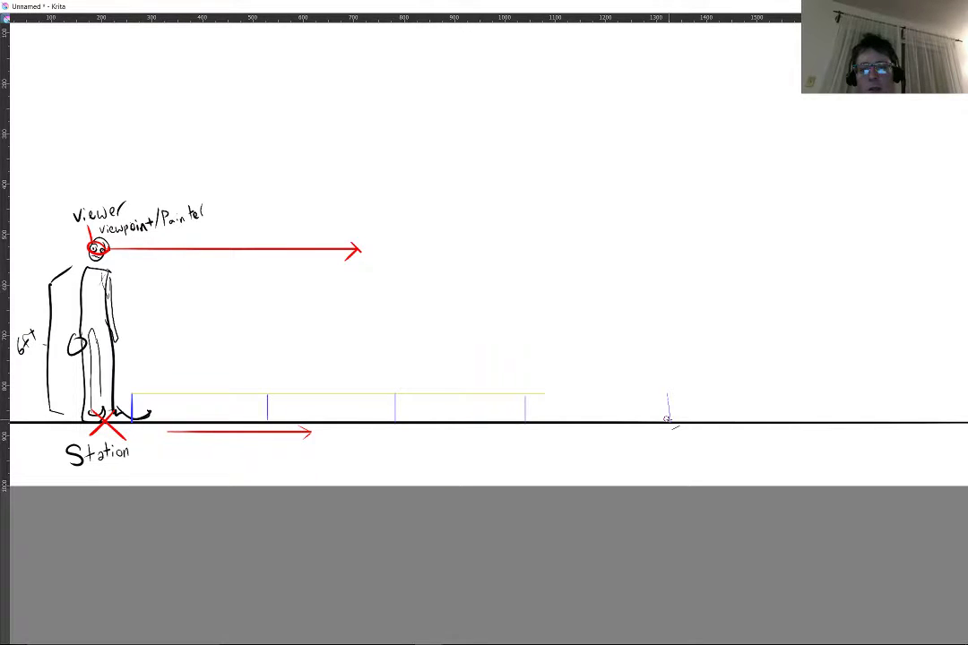
pyautogui.hotkey('ctrl', 'z')
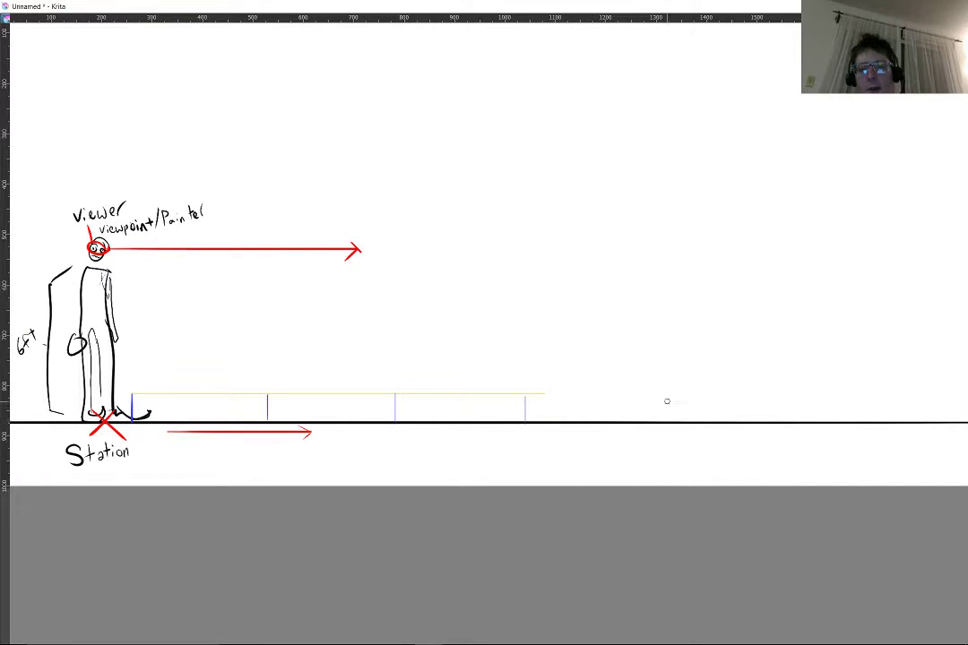
pyautogui.moveTo(666, 395); pyautogui.dragTo(666, 420)
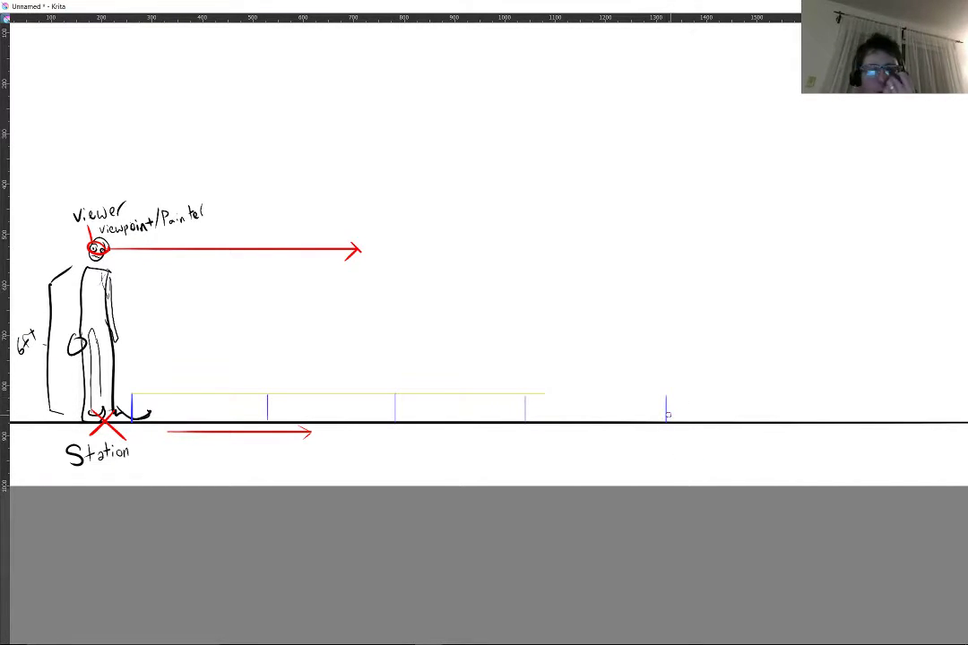
# Step: Sketch a small tilted cube and a circle below the red sight line and a cone above it, all in black
pyautogui.scroll(3, 317, 345)
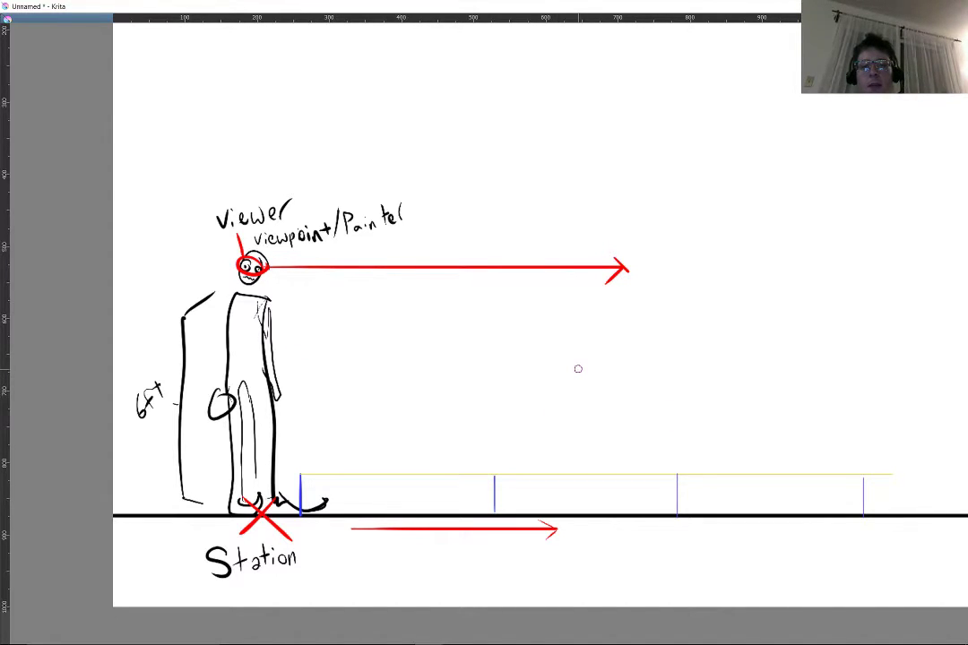
pyautogui.moveTo(562, 344)
pyautogui.mouseDown()
pyautogui.moveTo(583, 377)
pyautogui.moveTo(546, 378)
pyautogui.moveTo(575, 422)
pyautogui.moveTo(549, 383)
pyautogui.moveTo(507, 377)
pyautogui.moveTo(540, 409)
pyautogui.moveTo(574, 421)
pyautogui.mouseUp()
pyautogui.moveTo(511, 375)
pyautogui.mouseDown()
pyautogui.moveTo(532, 330)
pyautogui.moveTo(531, 341)
pyautogui.mouseUp()
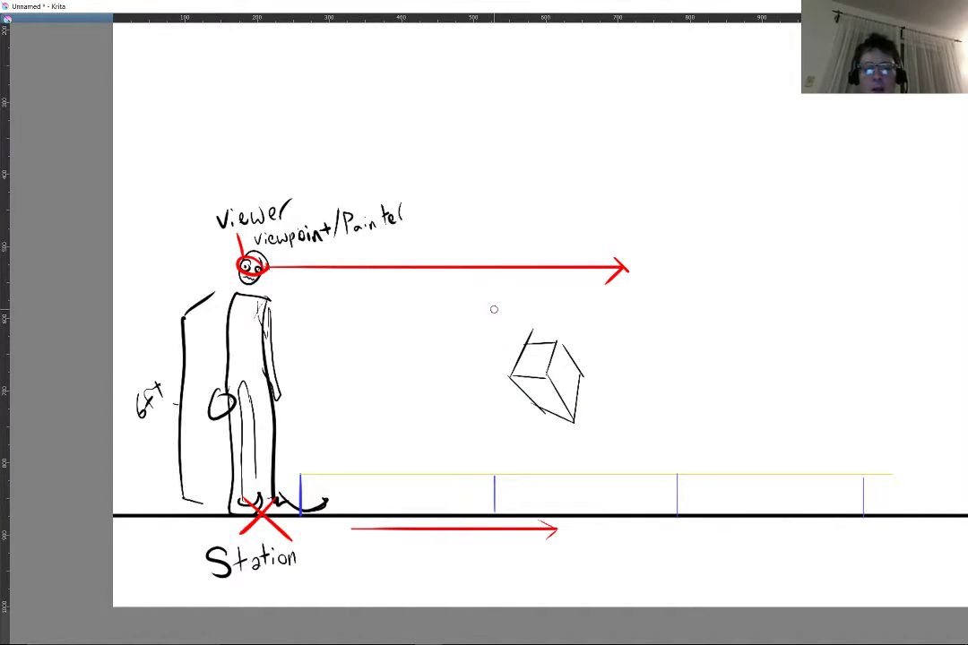
pyautogui.moveTo(478, 331)
pyautogui.mouseDown()
pyautogui.moveTo(438, 335)
pyautogui.moveTo(462, 309)
pyautogui.mouseUp()
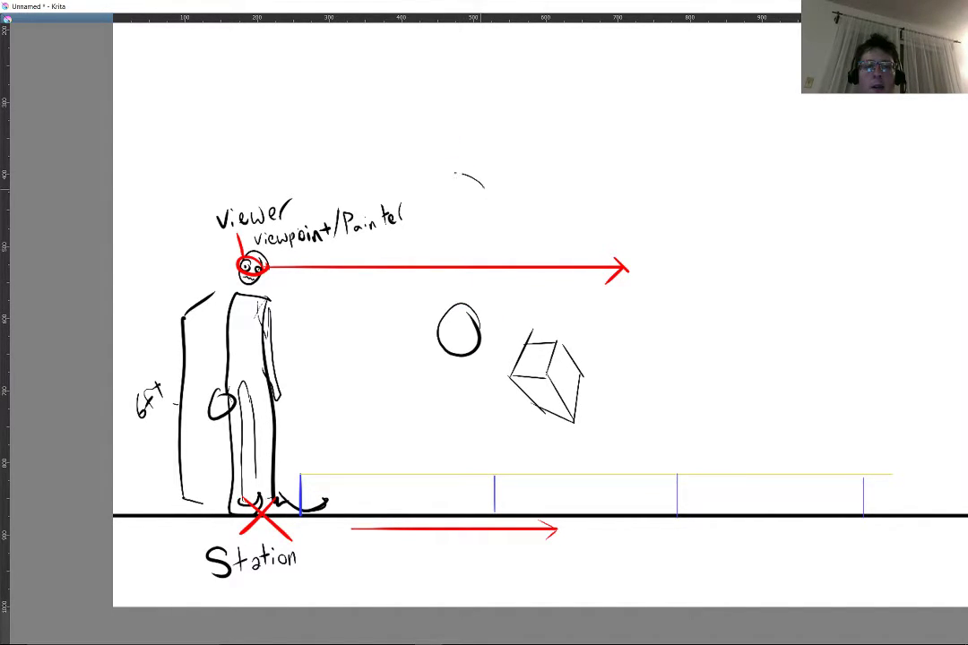
pyautogui.moveTo(455, 174)
pyautogui.mouseDown()
pyautogui.moveTo(492, 193)
pyautogui.moveTo(476, 124)
pyautogui.moveTo(446, 171)
pyautogui.mouseUp()
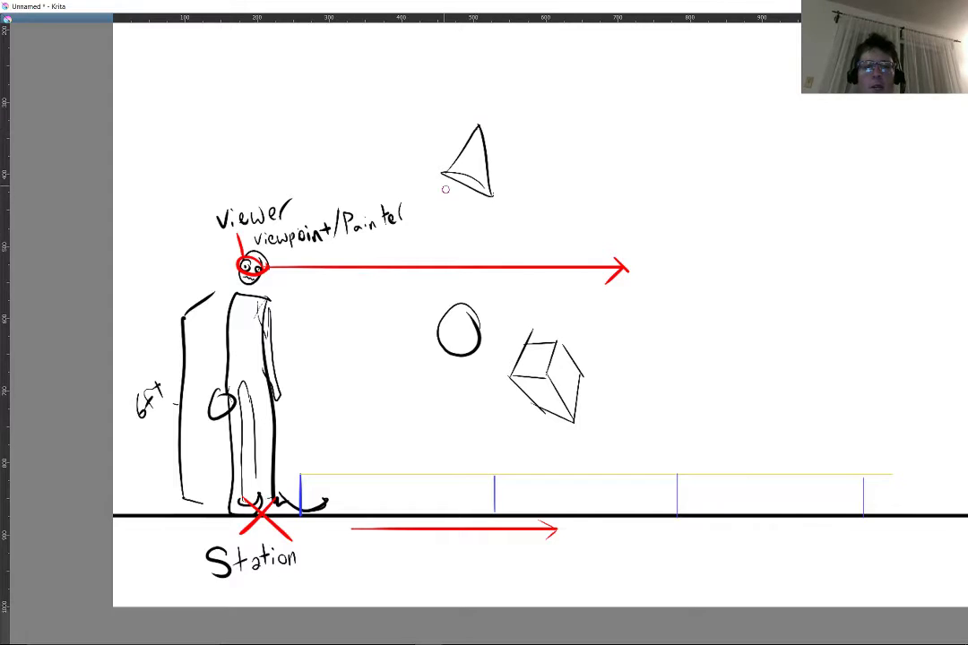
# Step: Draw black sight lines to the figure's eye from the cube's lowest and nearest corners and from the circle's lower and upper edges
pyautogui.scroll(3, 445, 188)
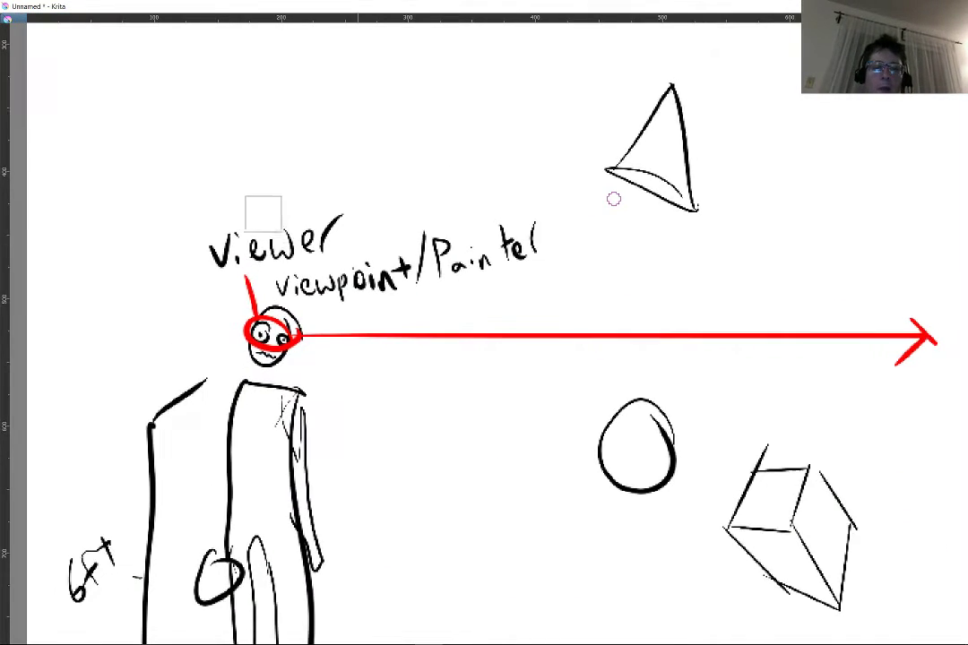
pyautogui.scroll(-2, 614, 199)
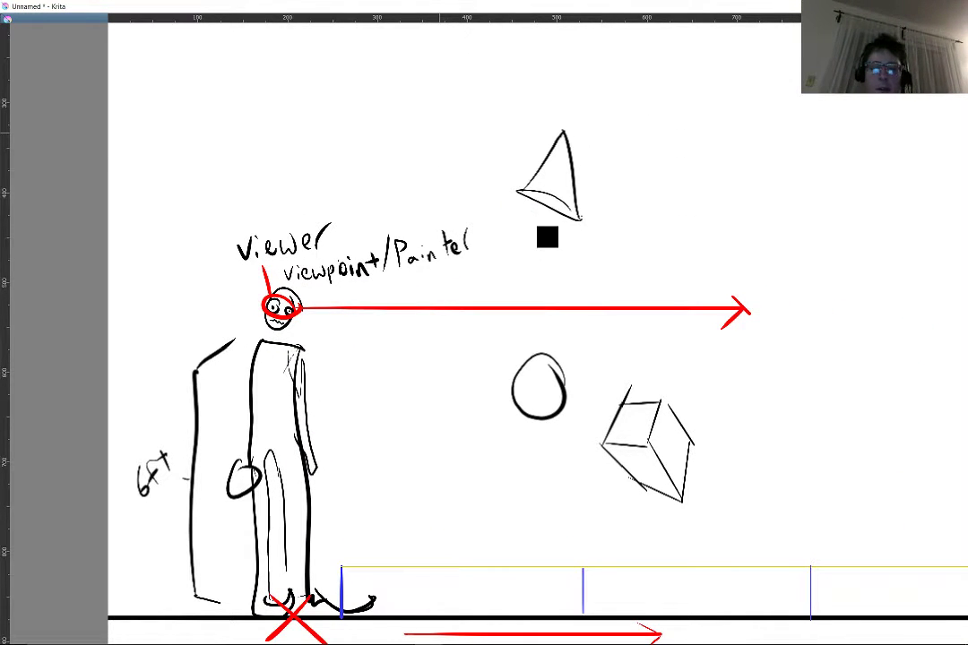
pyautogui.moveTo(682, 502); pyautogui.dragTo(292, 314)
pyautogui.moveTo(590, 439); pyautogui.dragTo(296, 314)
pyautogui.moveTo(521, 408); pyautogui.dragTo(275, 308)
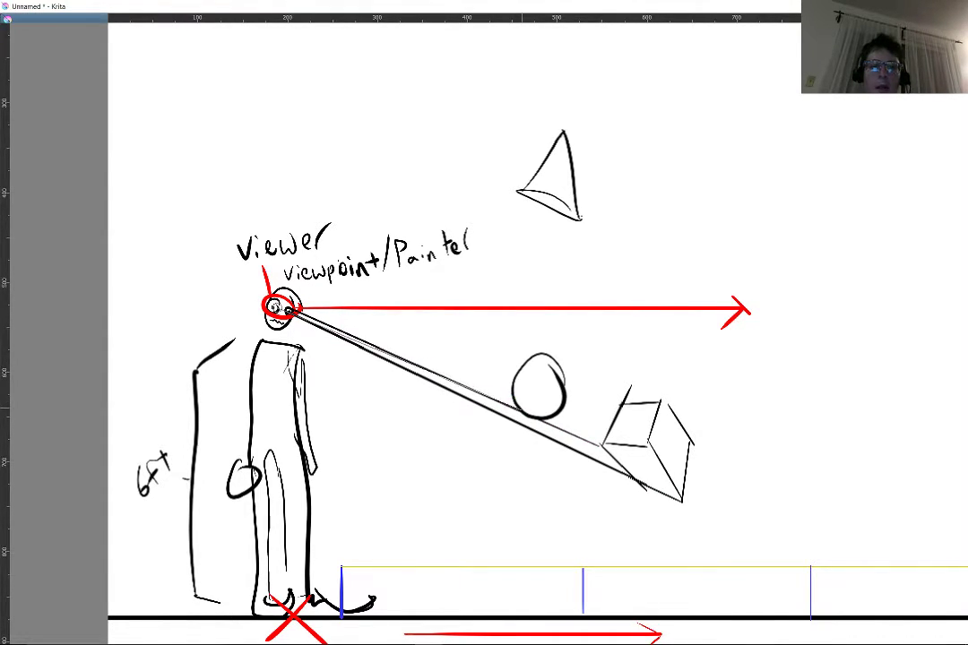
pyautogui.moveTo(526, 356); pyautogui.dragTo(296, 314)
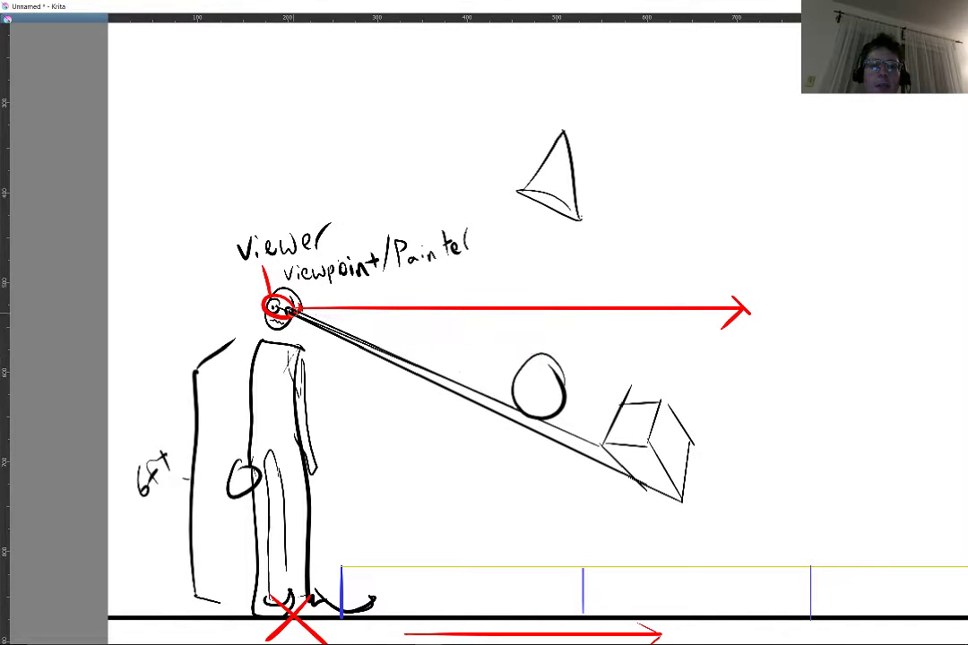
# Step: Draw three black sight lines from the cone's two base corners and its tip to the figure's eye
pyautogui.moveTo(581, 224); pyautogui.dragTo(298, 311)
pyautogui.moveTo(517, 191); pyautogui.dragTo(303, 312)
pyautogui.moveTo(563, 131); pyautogui.dragTo(304, 312)
# Step: Draw a black vertical line across the sight lines at about 380 px on the horizontal ruler, redoing the slanted first stroke
pyautogui.scroll(5, 338, 356)
pyautogui.scroll(-2, 398, 488)
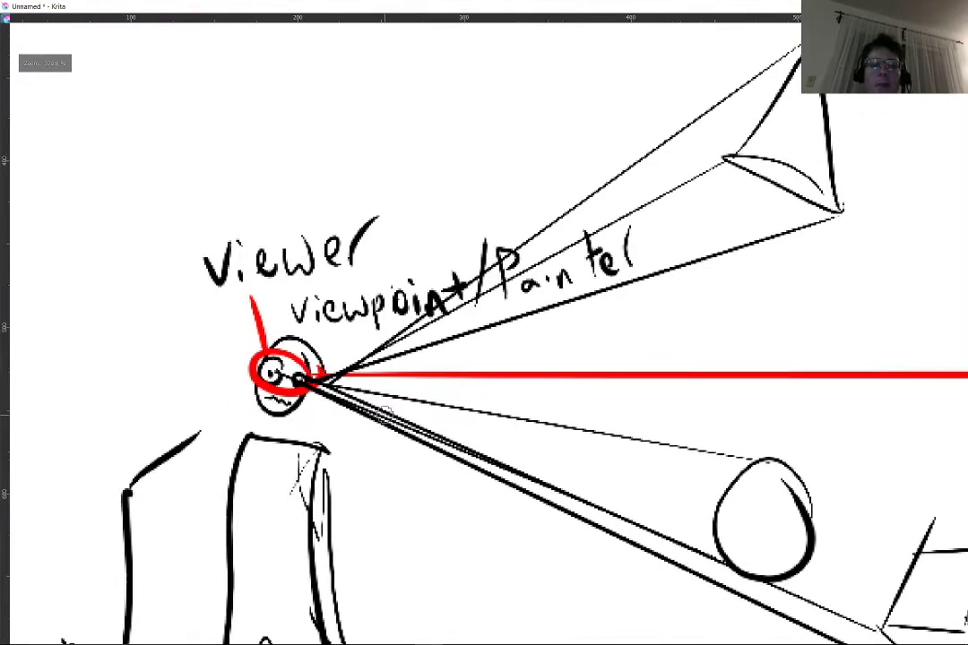
pyautogui.moveTo(399, 489); pyautogui.dragTo(383, 443)
pyautogui.scroll(2, 417, 442)
pyautogui.scroll(-5, 417, 280)
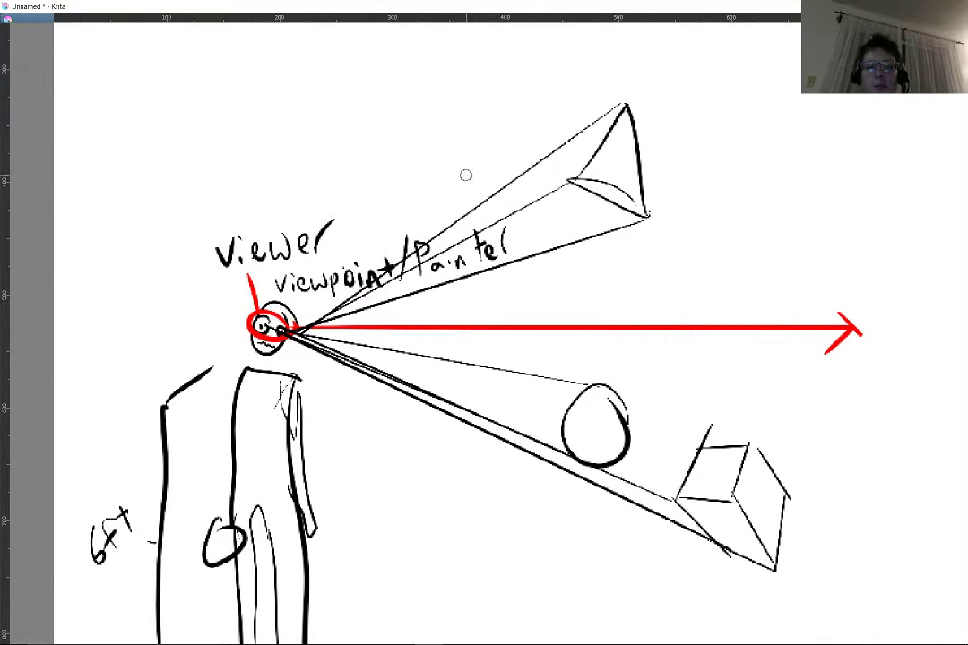
pyautogui.moveTo(462, 160); pyautogui.dragTo(462, 490)
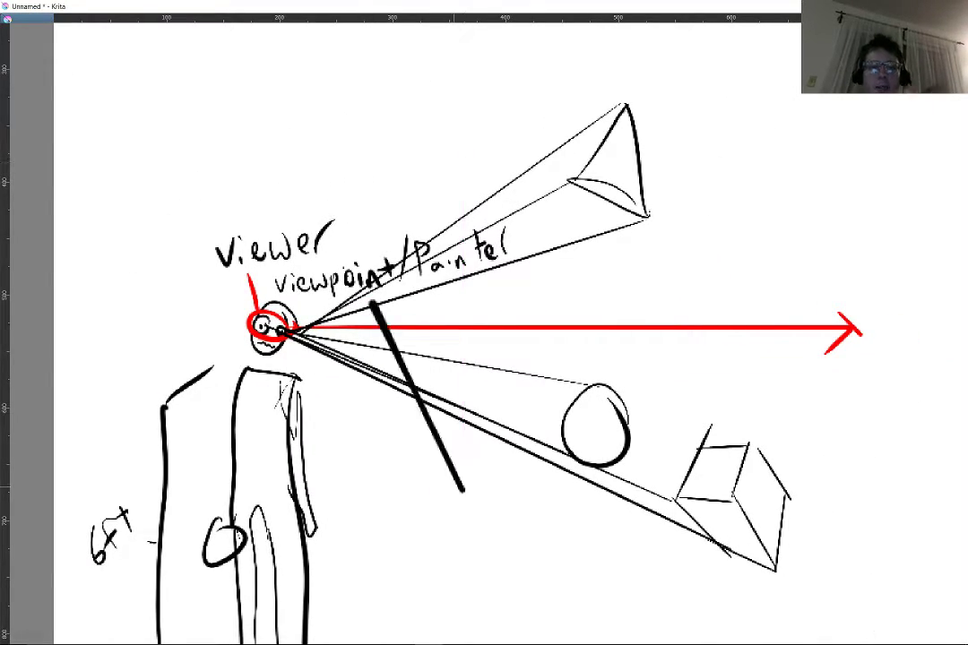
pyautogui.hotkey('ctrl', 'z')
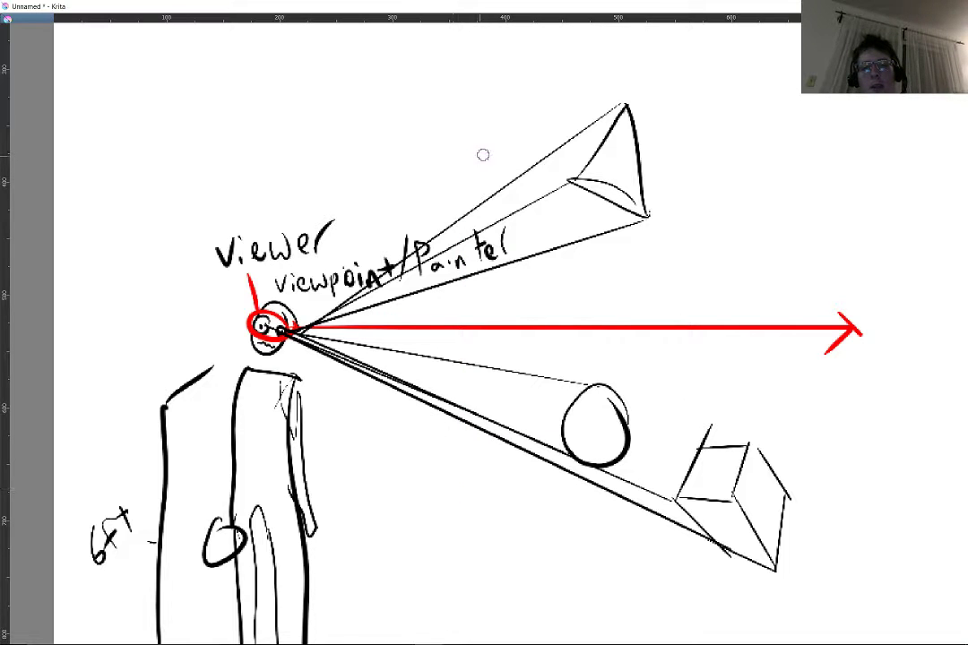
pyautogui.moveTo(483, 143)
pyautogui.mouseDown()
pyautogui.moveTo(463, 462)
pyautogui.moveTo(473, 456)
pyautogui.mouseUp()
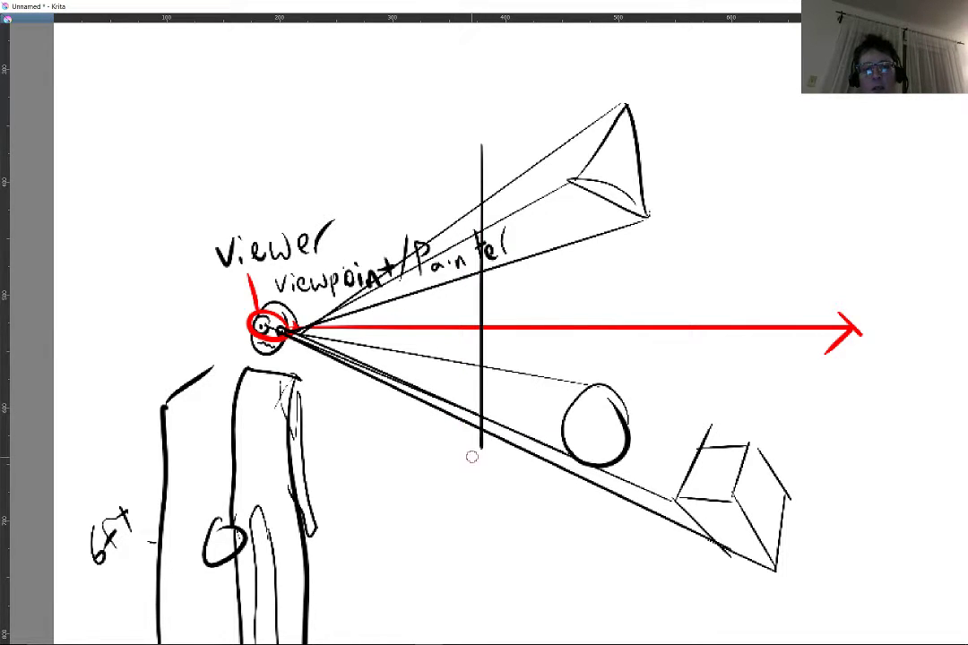
# Step: Sample the sight line's red and mark spans between sight lines on the black vertical line with a hook and a small loop
pyautogui.scroll(3, 374, 222)
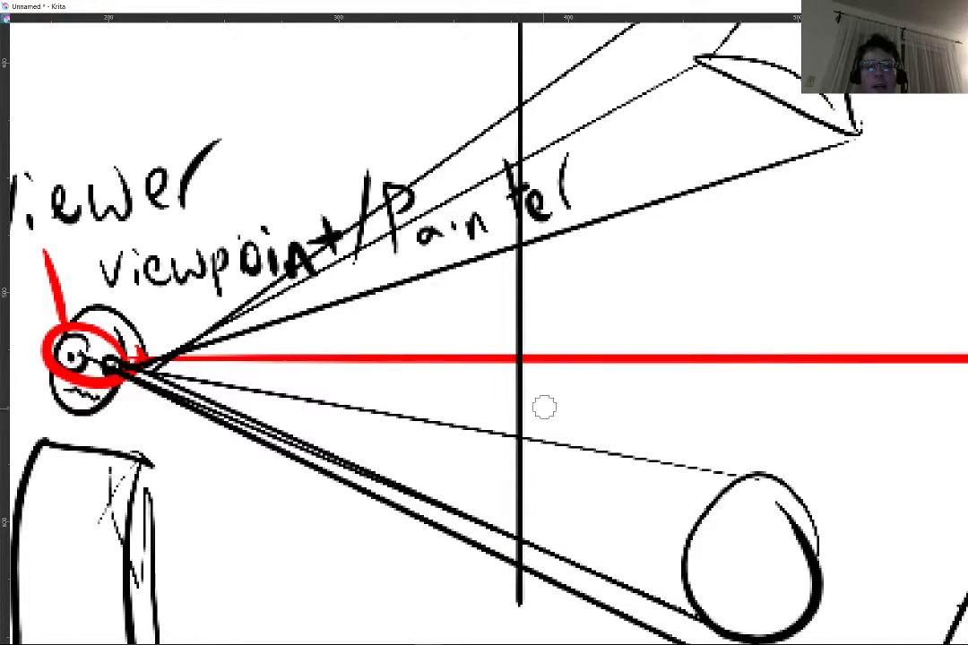
pyautogui.moveTo(525, 411)
pyautogui.mouseDown()
pyautogui.moveTo(547, 277)
pyautogui.moveTo(526, 257)
pyautogui.mouseUp()
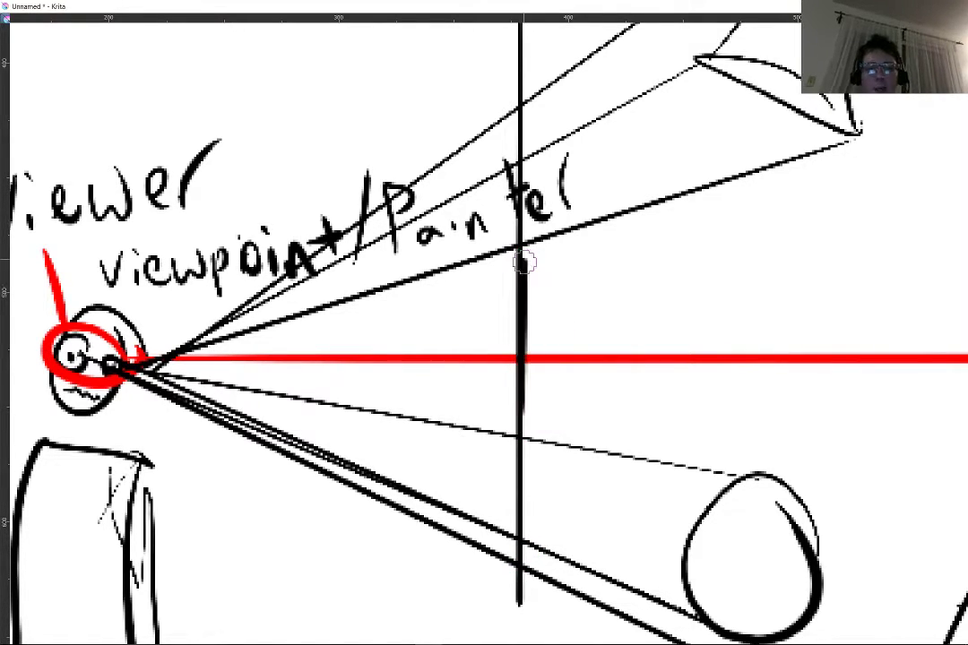
pyautogui.hotkey('ctrl', 'z')
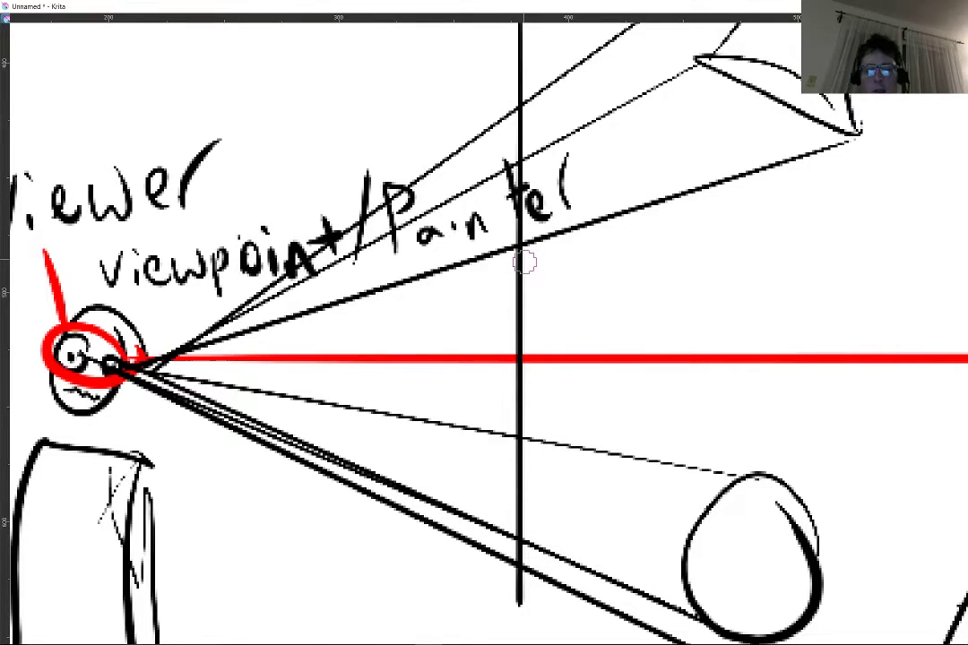
pyautogui.keyDown('ctrl'); pyautogui.click(557, 358); pyautogui.keyUp('ctrl')
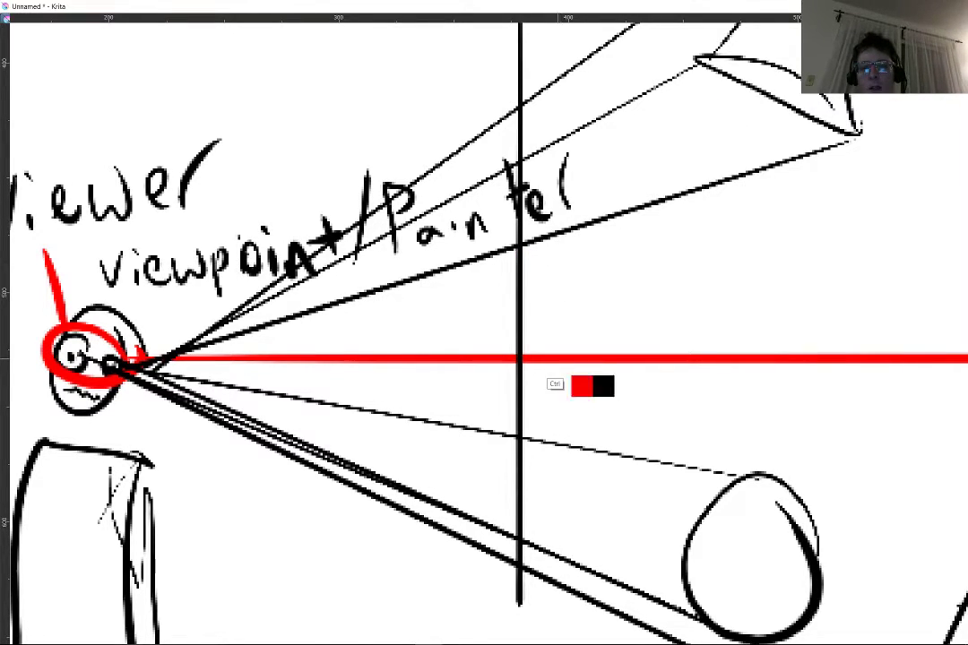
pyautogui.moveTo(540, 253); pyautogui.dragTo(498, 371)
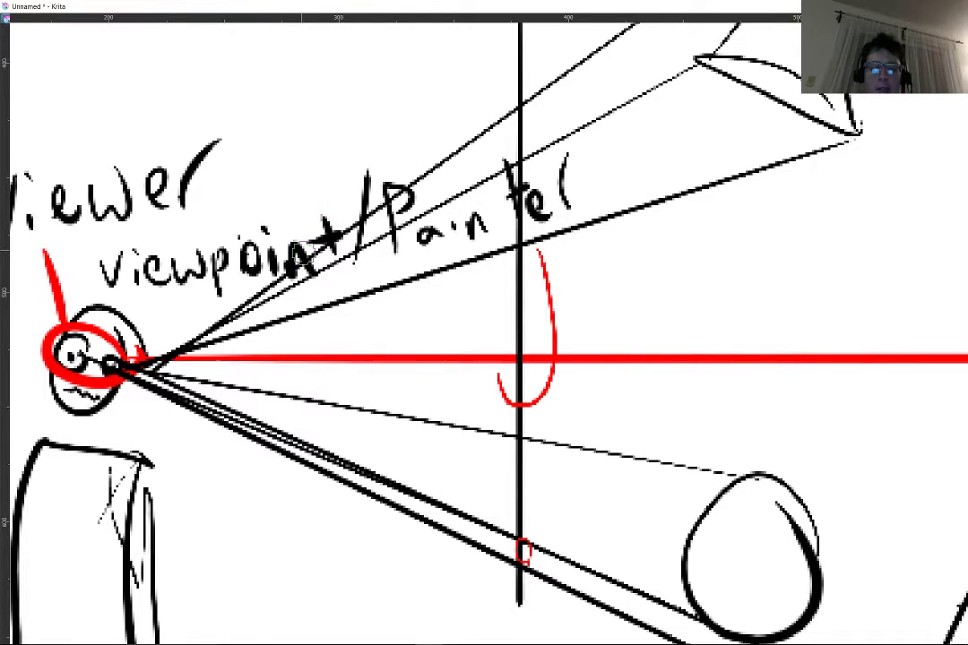
# Step: Draw a lighter red vertical line nearer the eye at about 290 px and add small loops beside it where the sight lines cross
pyautogui.moveTo(322, 106); pyautogui.dragTo(323, 571)
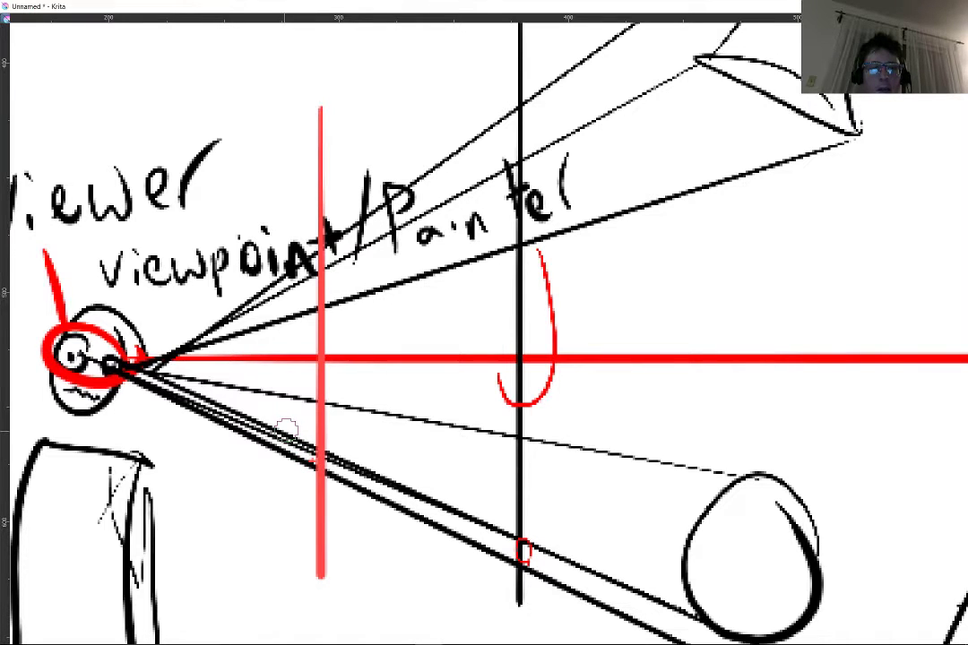
pyautogui.moveTo(310, 346); pyautogui.dragTo(310, 330)
pyautogui.moveTo(299, 325); pyautogui.dragTo(305, 312)
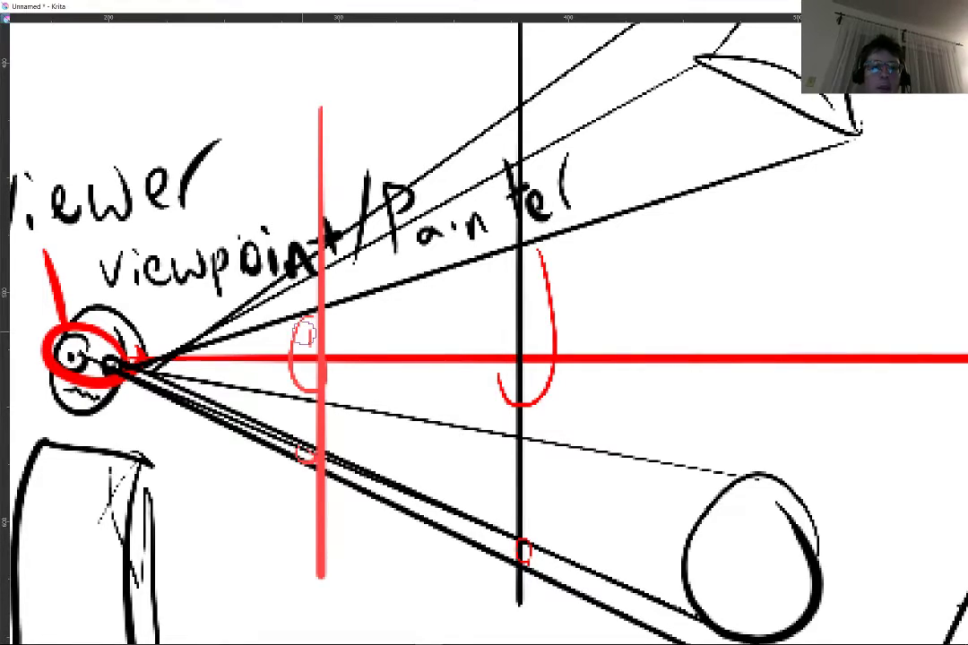
# Step: Undo the red marks, both vertical lines, all object sight lines, and the cone, circle and tilted cube
pyautogui.scroll(-3, 428, 309)
pyautogui.scroll(3, 661, 138)
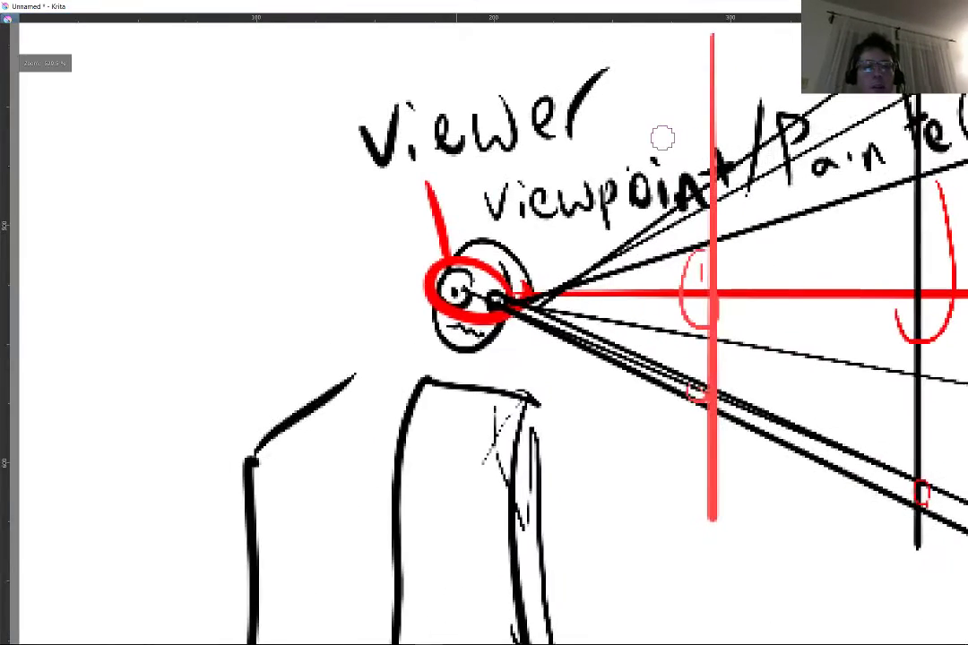
pyautogui.moveTo(661, 137)
pyautogui.mouseDown()
pyautogui.moveTo(529, 91)
pyautogui.moveTo(171, 121)
pyautogui.moveTo(91, 160)
pyautogui.mouseUp()
pyautogui.scroll(-4, 632, 207)
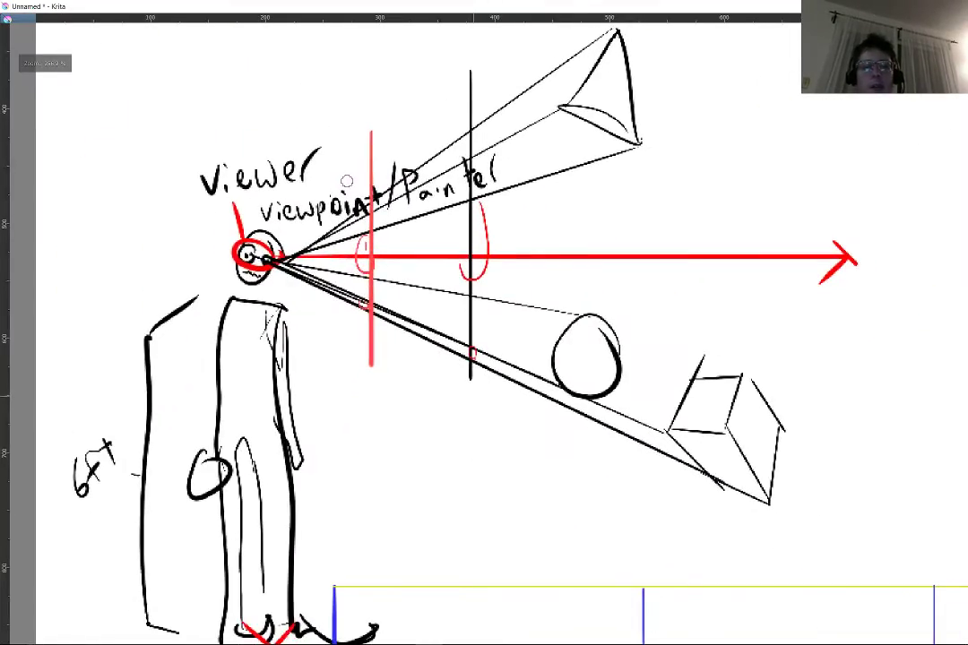
pyautogui.hotkey('ctrl', 'z')
pyautogui.hotkey('ctrl', 'z')
pyautogui.hotkey('ctrl', 'z')
pyautogui.hotkey('ctrl', 'z')
pyautogui.hotkey('ctrl', 'z')
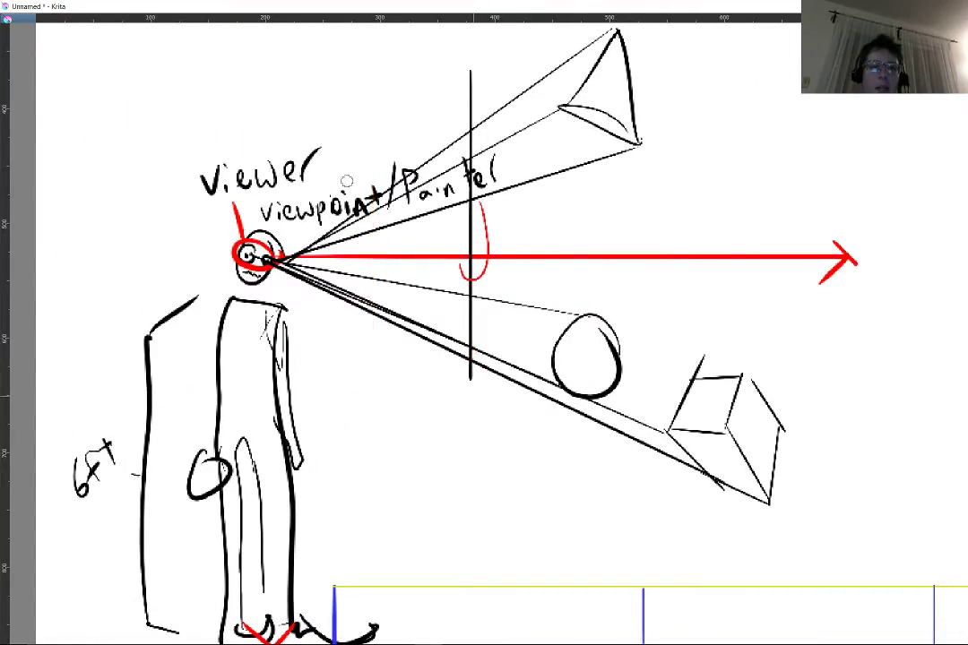
pyautogui.hotkey('ctrl', 'z')
pyautogui.hotkey('ctrl', 'z')
pyautogui.hotkey('ctrl', 'z')
pyautogui.hotkey('ctrl', 'z')
pyautogui.hotkey('ctrl', 'z')
pyautogui.hotkey('ctrl', 'z')
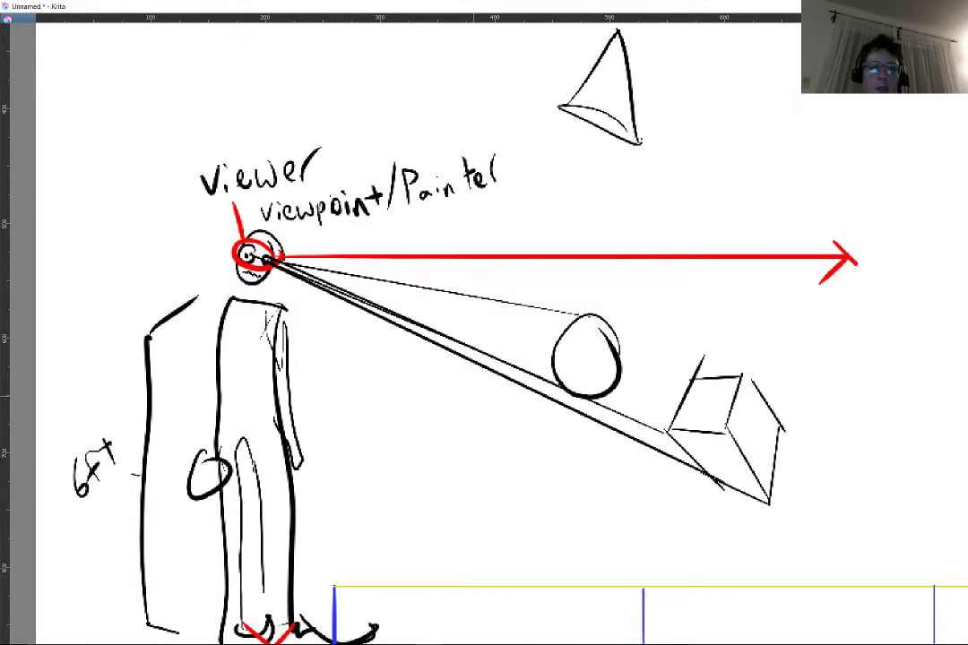
pyautogui.hotkey('ctrl', 'z')
pyautogui.hotkey('ctrl', 'z')
pyautogui.hotkey('ctrl', 'z')
pyautogui.hotkey('ctrl', 'z')
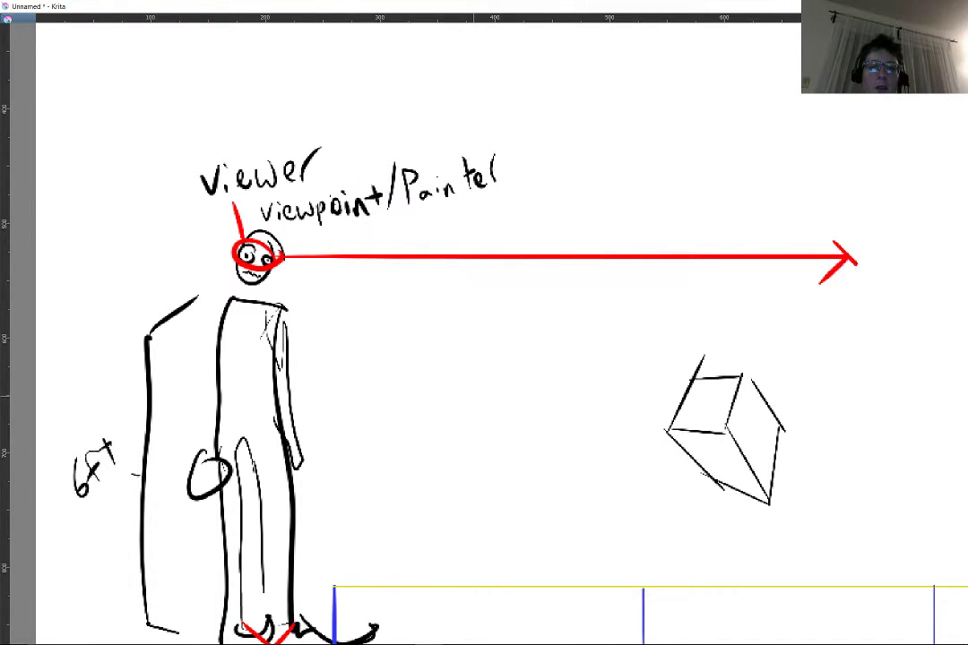
pyautogui.hotkey('ctrl', 'z')
pyautogui.hotkey('ctrl', 'z')
pyautogui.hotkey('ctrl', 'z')
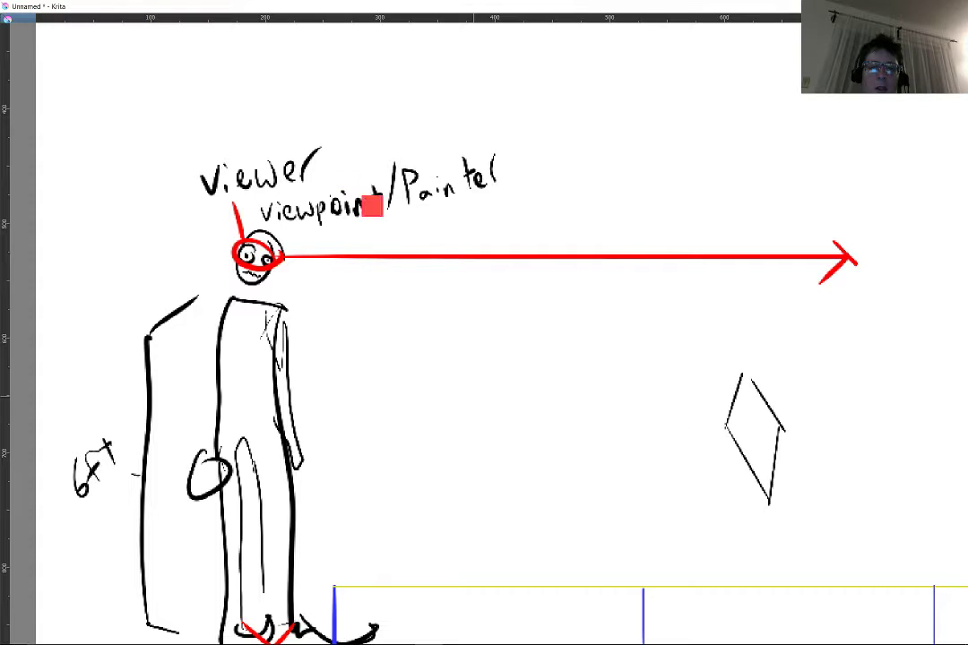
pyautogui.scroll(-3, 409, 185)
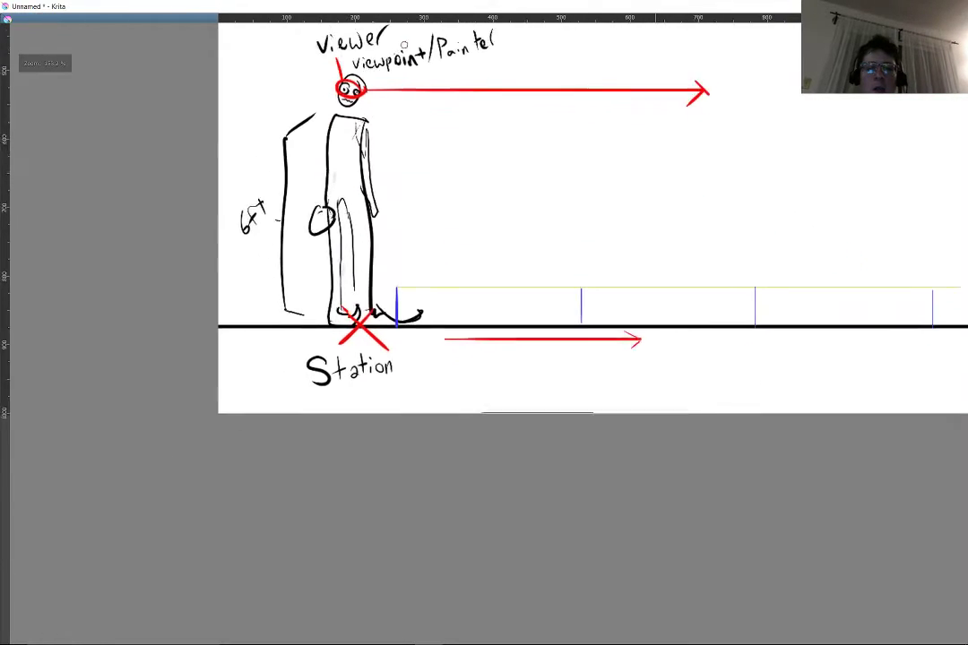
# Step: Draw red sight lines from the bases of the first three blue vertical lines to the figure's eye, redoing the crooked first one
pyautogui.scroll(2, 534, 68)
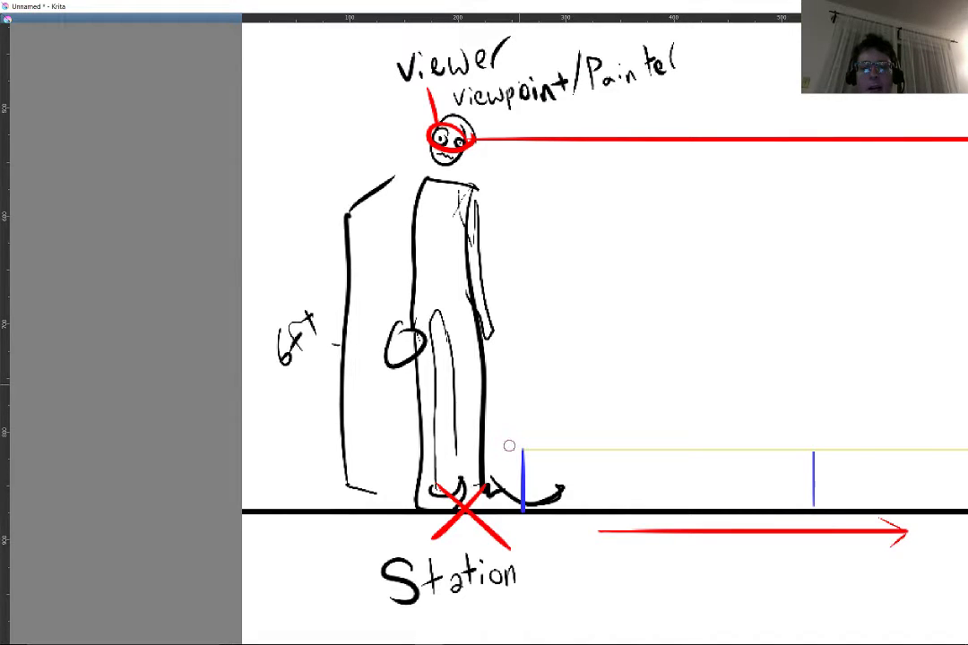
pyautogui.moveTo(522, 510); pyautogui.dragTo(450, 178)
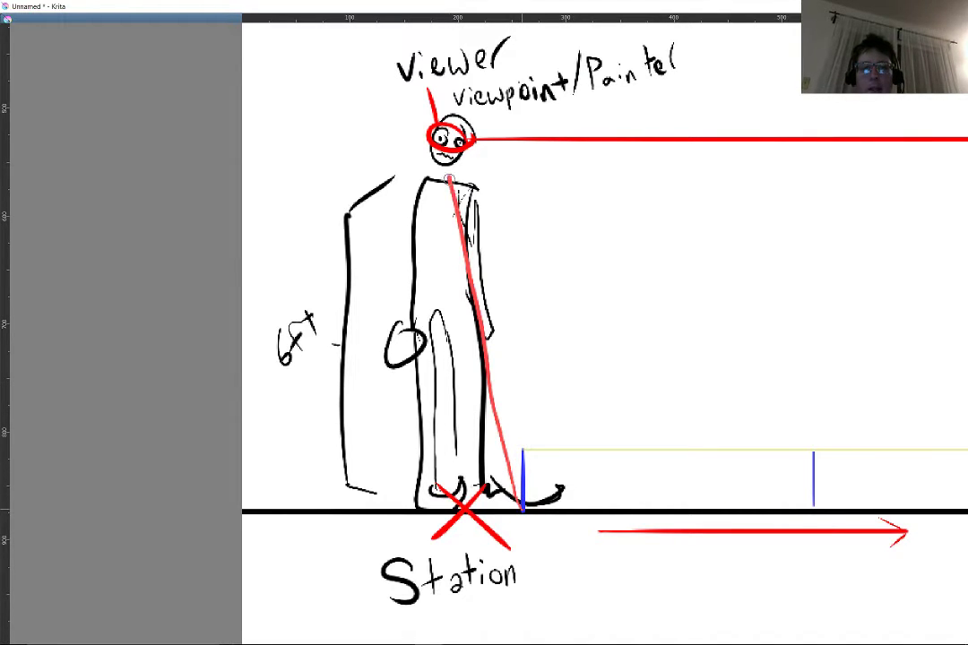
pyautogui.hotkey('ctrl', 'z')
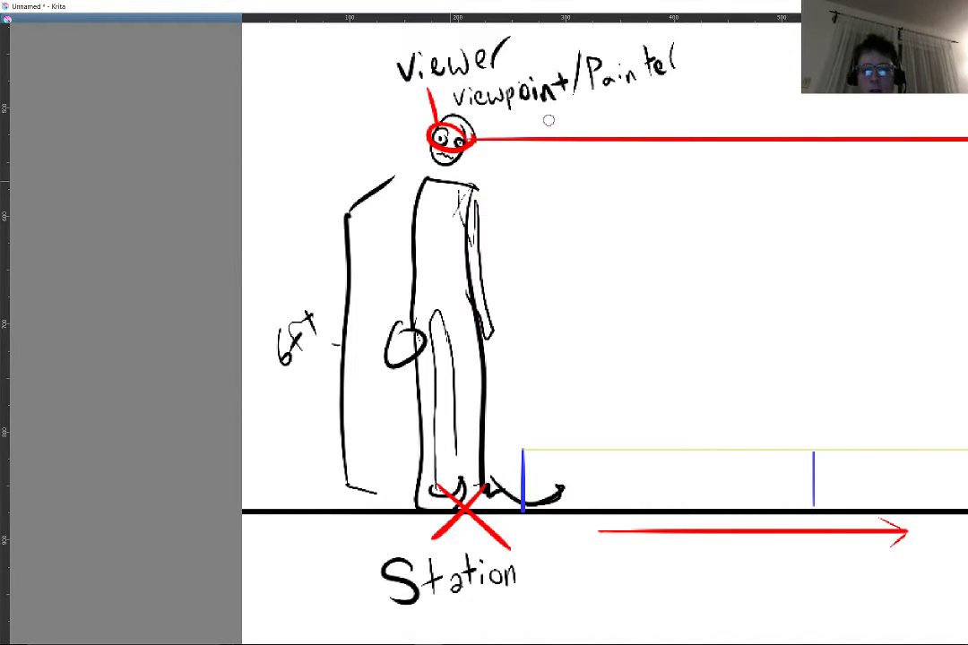
pyautogui.moveTo(521, 507); pyautogui.dragTo(456, 142)
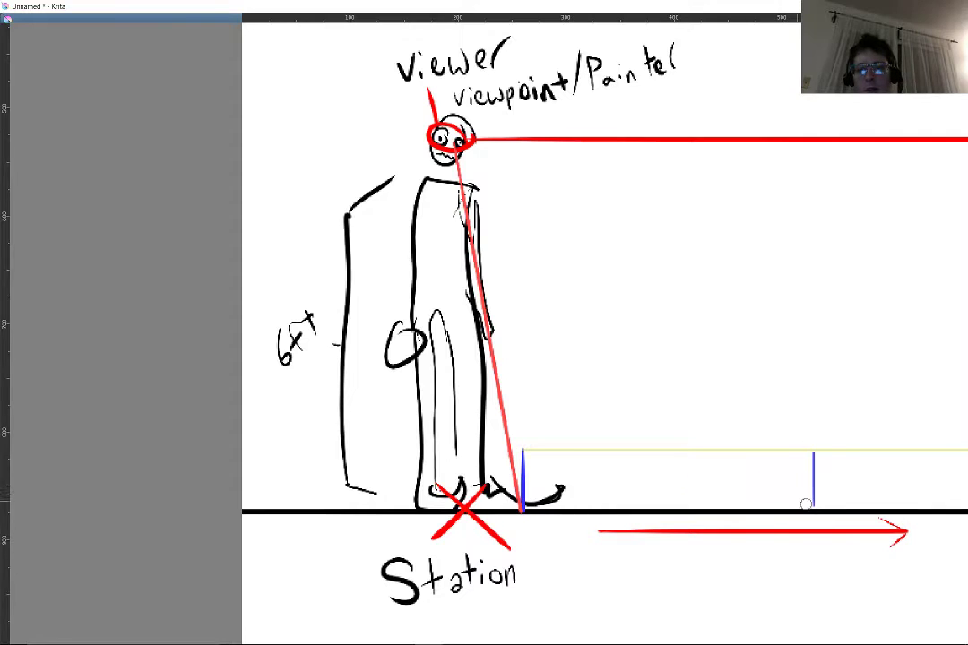
pyautogui.moveTo(808, 507); pyautogui.dragTo(455, 141)
pyautogui.press('-')
pyautogui.scroll(1, 702, 504)
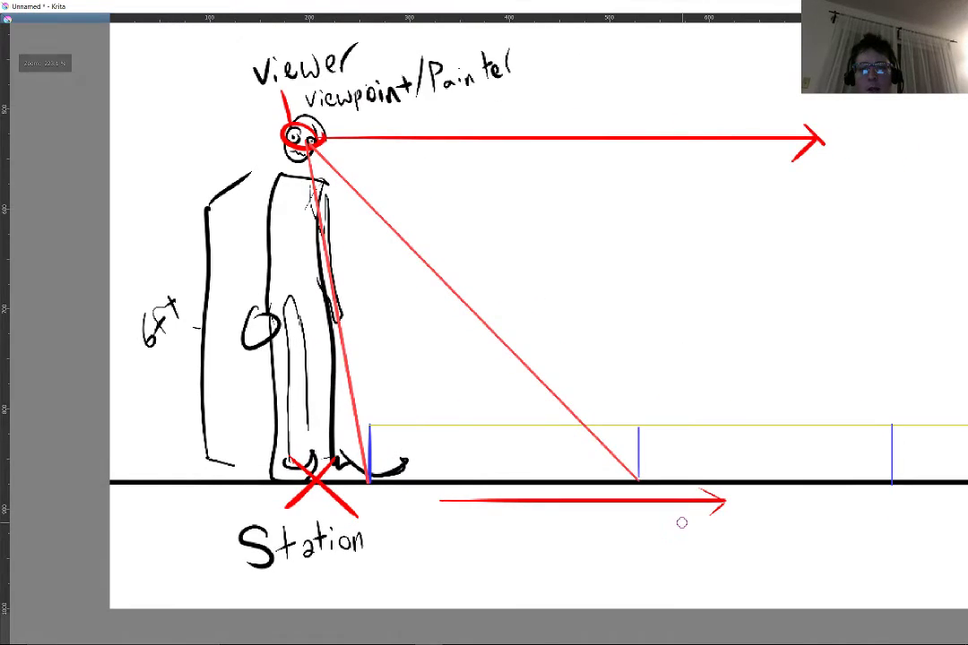
pyautogui.moveTo(682, 522); pyautogui.dragTo(437, 507)
pyautogui.moveTo(703, 486); pyautogui.dragTo(111, 135)
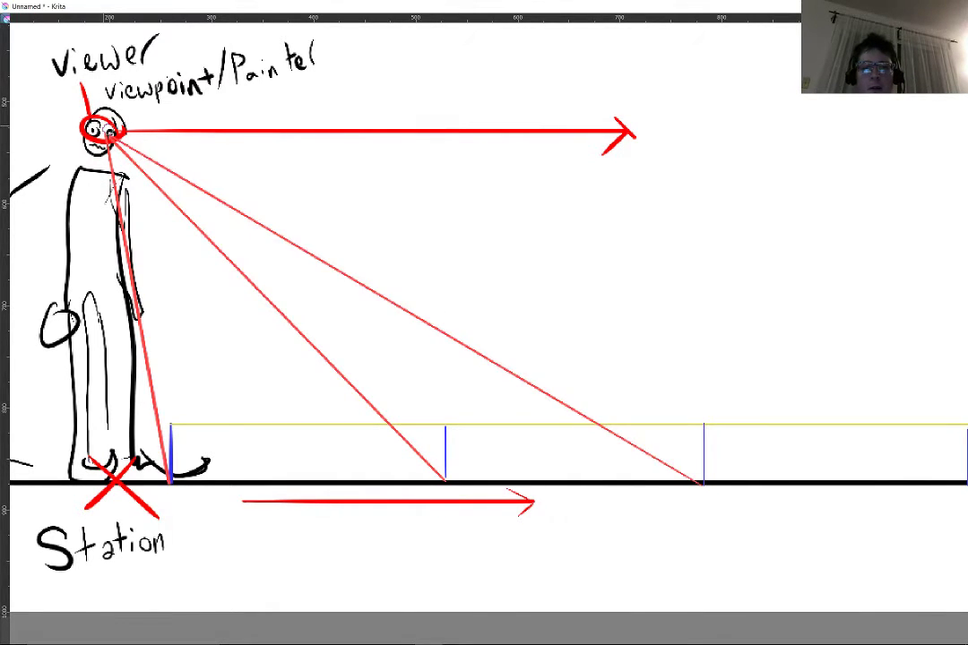
# Step: Try to draw a red sight line from the base of the fourth blue line, at about 1040 px, towards the eye
pyautogui.moveTo(600, 265); pyautogui.dragTo(320, 293)
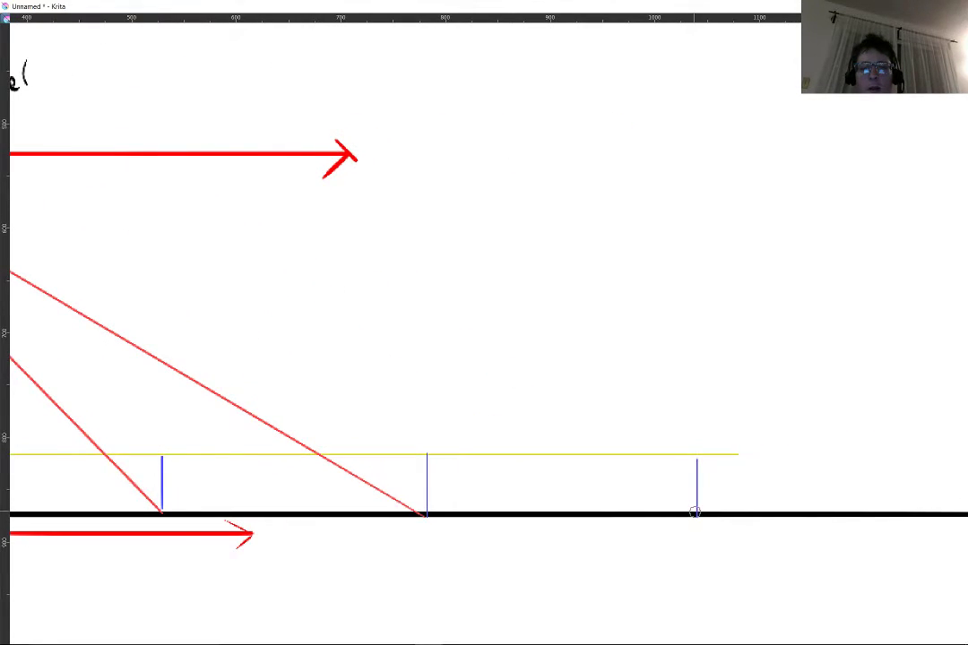
pyautogui.moveTo(696, 512); pyautogui.dragTo(19, 208)
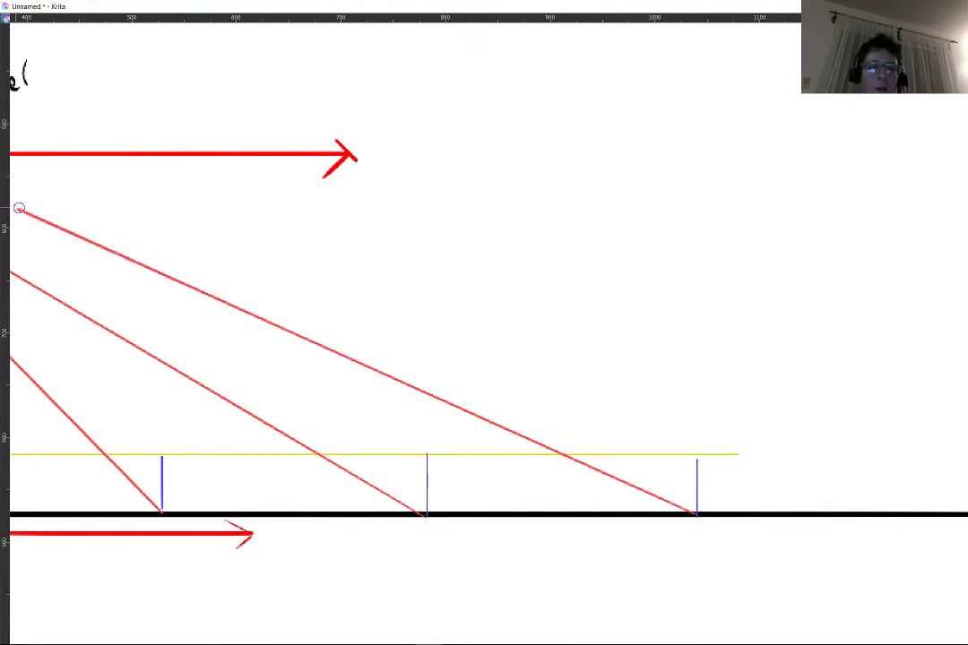
pyautogui.scroll(-4, 240, 392)
pyautogui.hotkey('ctrl', 'z')
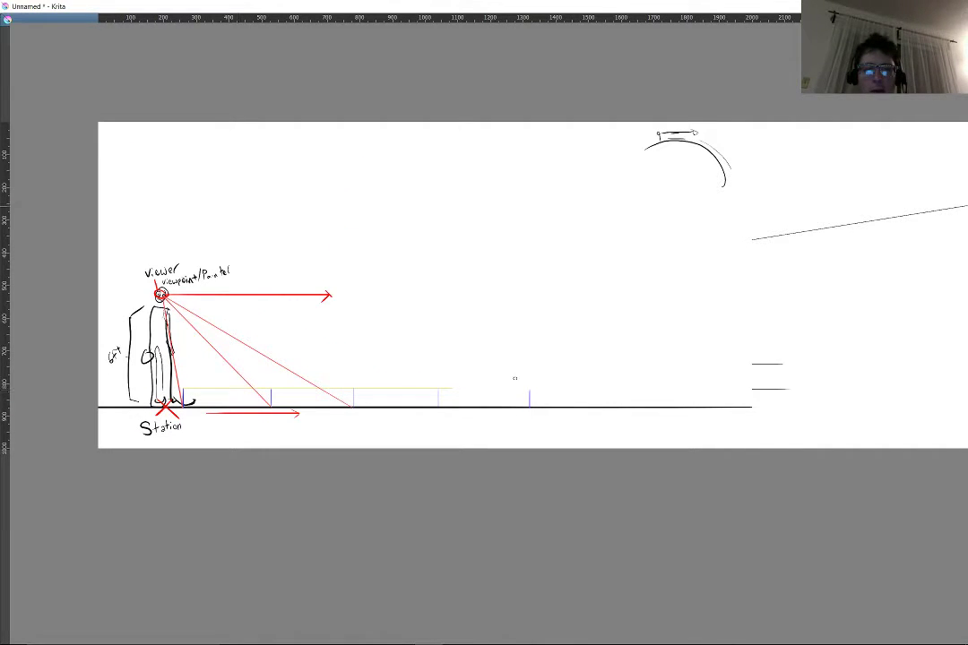
# Step: Draw red sight lines joining the eye to a point near the fifth blue line's base, the ground's 2000 px end and a farther point
pyautogui.moveTo(529, 406)
pyautogui.mouseDown()
pyautogui.moveTo(320, 328)
pyautogui.moveTo(161, 294)
pyautogui.mouseUp()
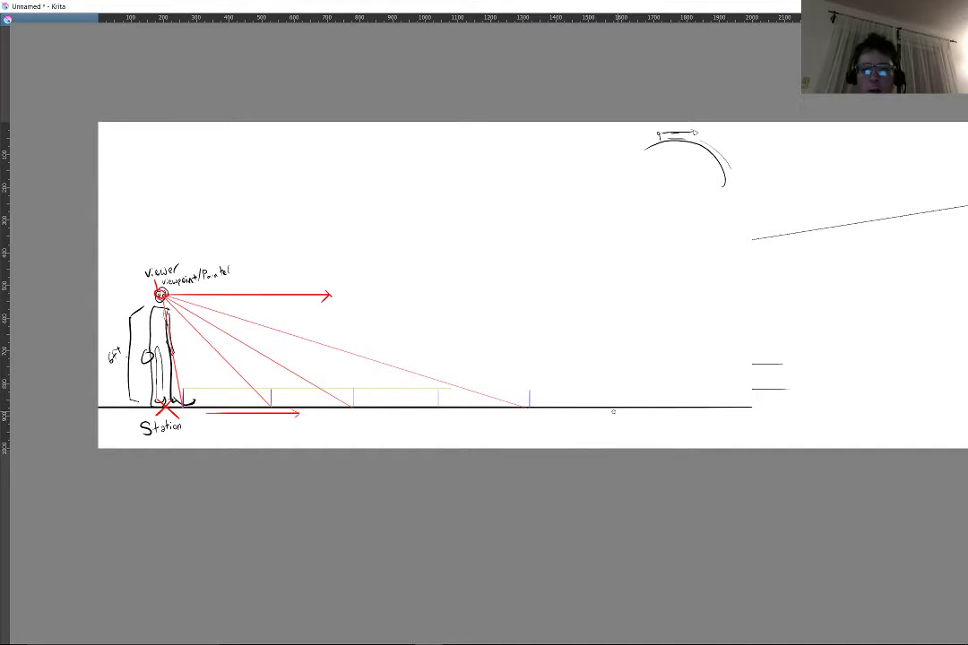
pyautogui.moveTo(615, 443); pyautogui.dragTo(442, 481)
pyautogui.moveTo(570, 430); pyautogui.dragTo(505, 465)
pyautogui.moveTo(714, 418)
pyautogui.mouseDown()
pyautogui.moveTo(324, 315)
pyautogui.moveTo(220, 325)
pyautogui.moveTo(362, 508)
pyautogui.mouseUp()
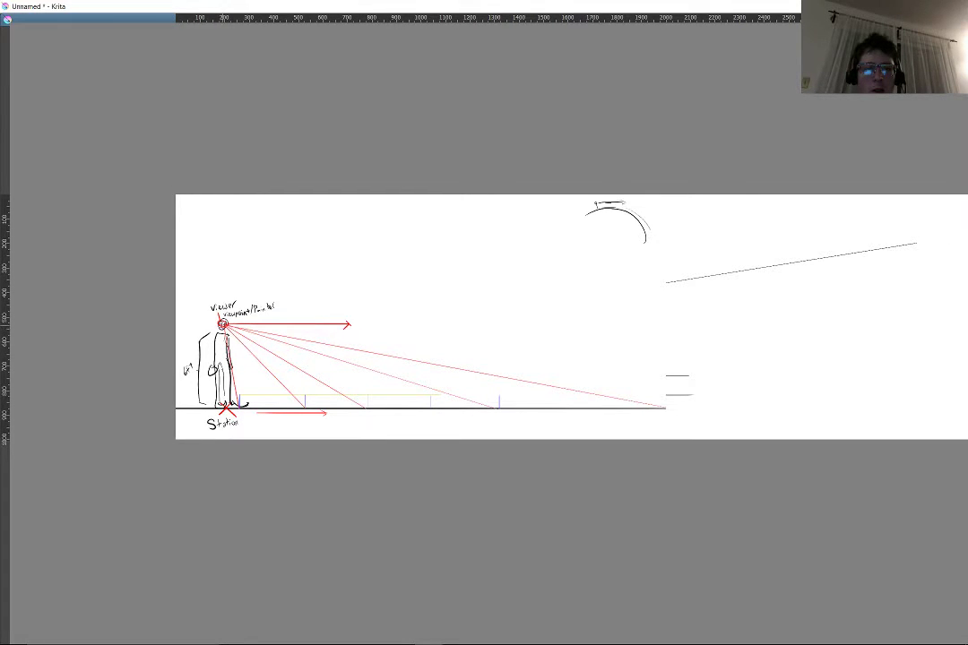
pyautogui.moveTo(307, 332); pyautogui.dragTo(959, 403)
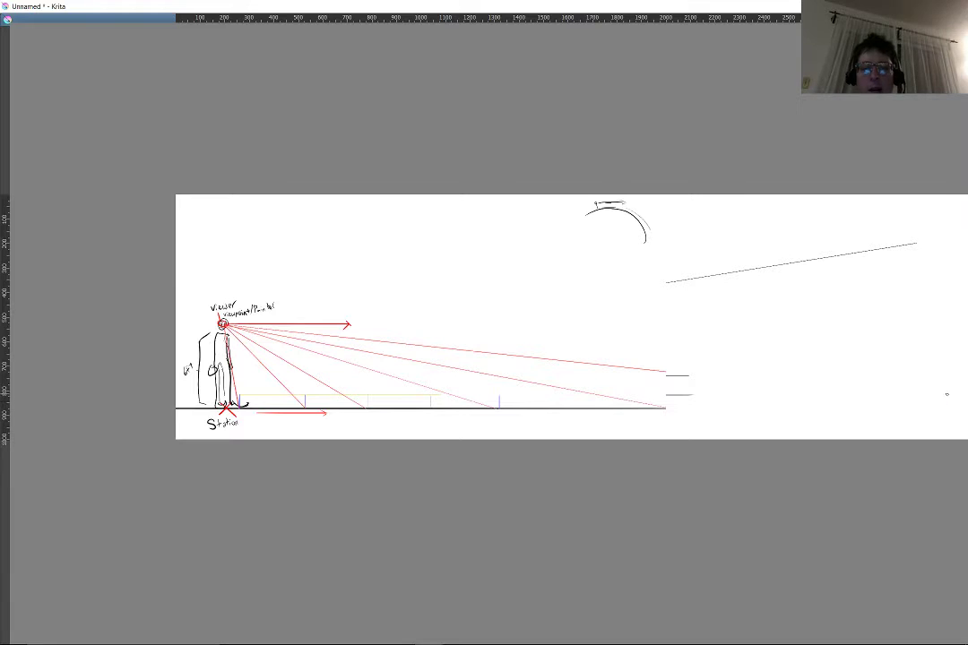
# Step: Undo the farthest red sight line and redraw it from the eye towards ground level at about 3400 px
pyautogui.scroll(-3, 389, 317)
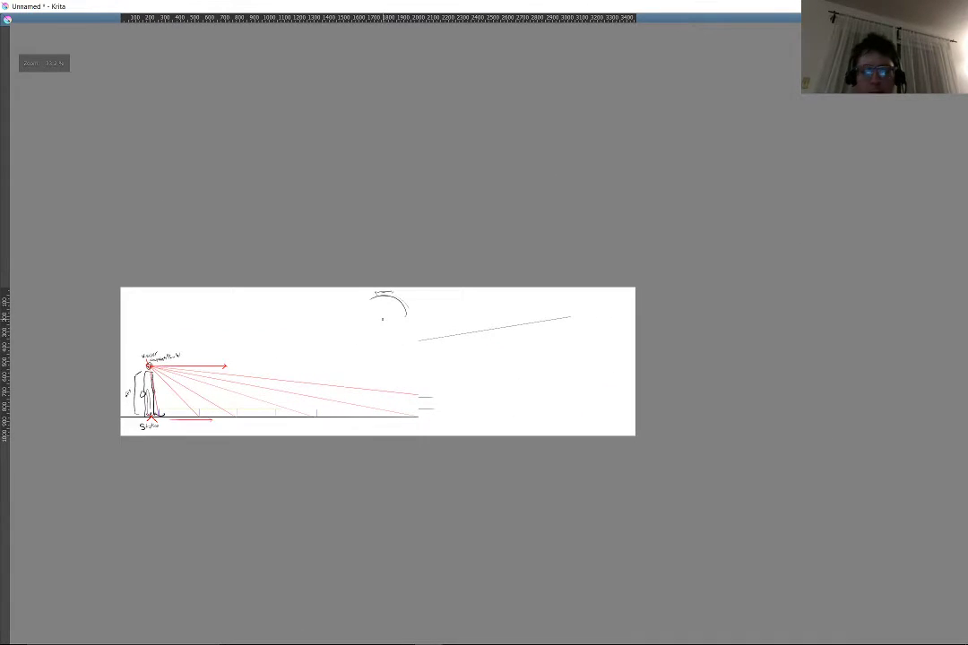
pyautogui.scroll(3, 383, 320)
pyautogui.scroll(1, 222, 296)
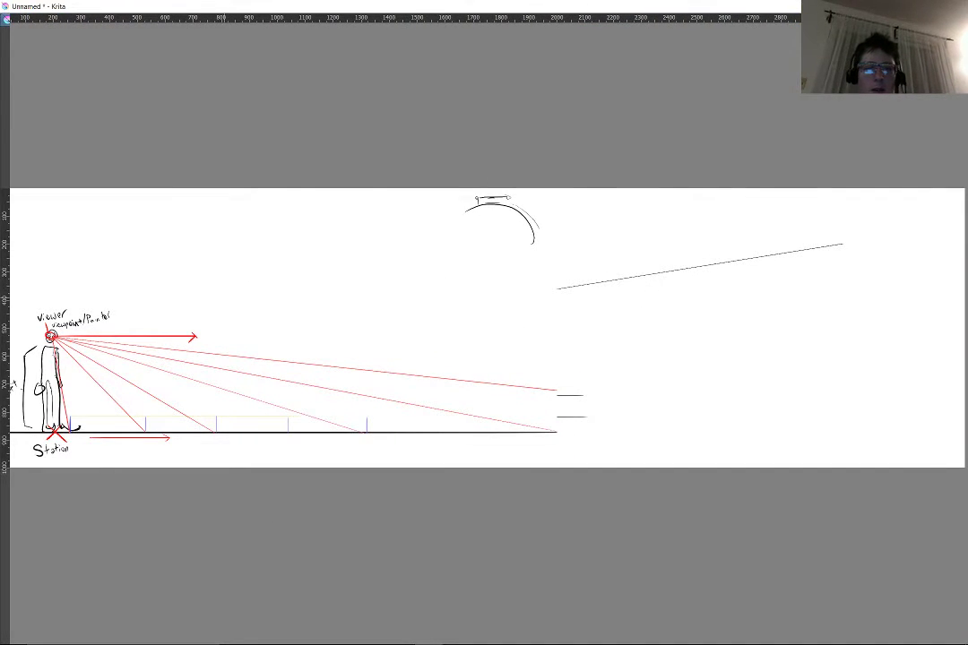
pyautogui.scroll(-2, 355, 374)
pyautogui.scroll(-1, 356, 375)
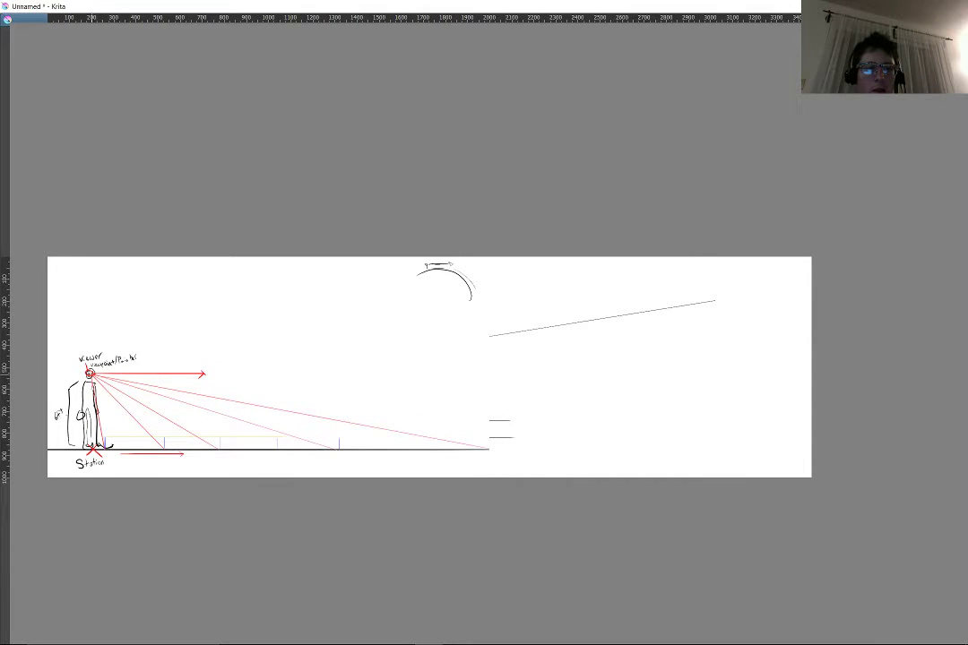
pyautogui.moveTo(90, 374); pyautogui.dragTo(798, 446)
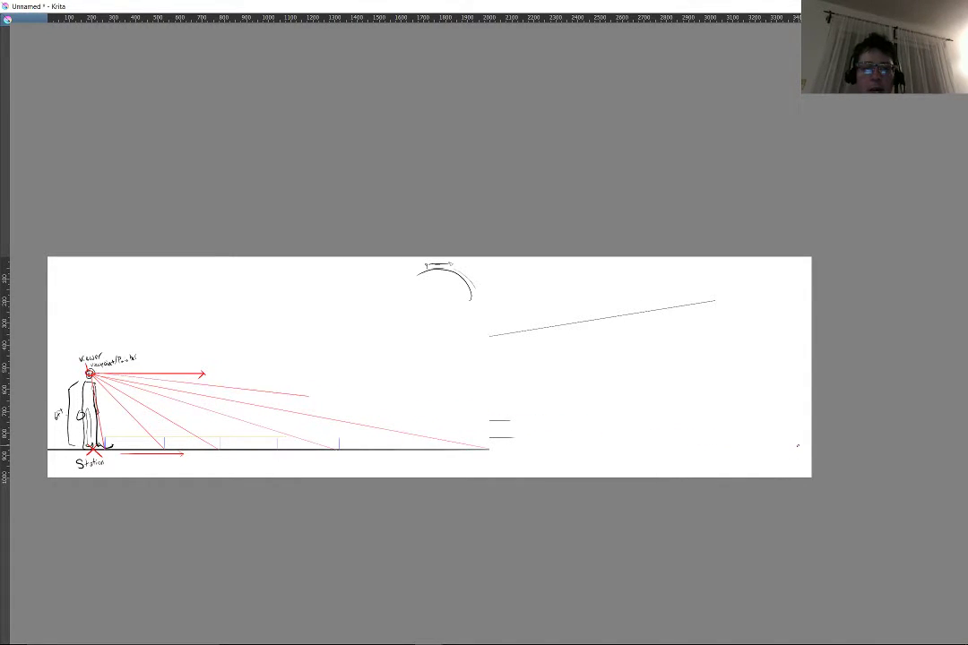
pyautogui.scroll(2, 115, 459)
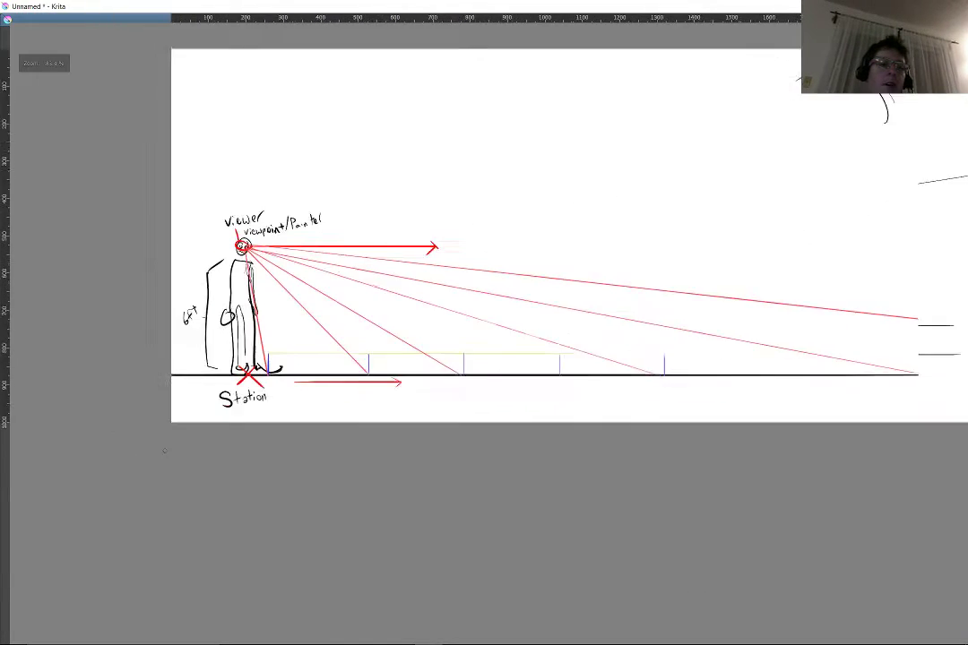
# Step: Mark red crosses on the ground line at about 530 px and 900 px, and a short red stroke at about 1250 px
pyautogui.scroll(2, 148, 385)
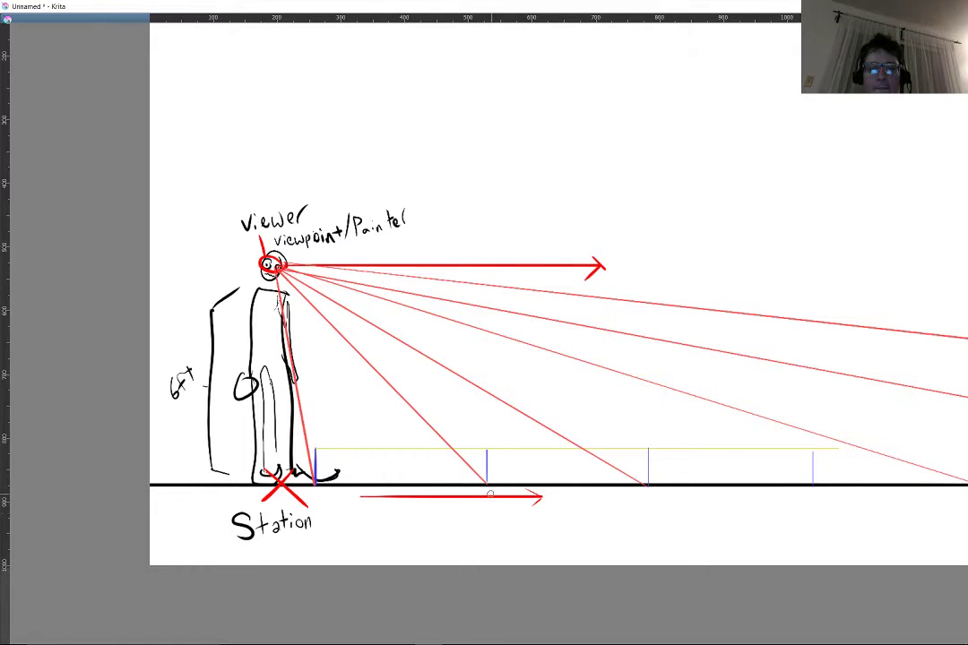
pyautogui.moveTo(650, 542); pyautogui.dragTo(364, 561)
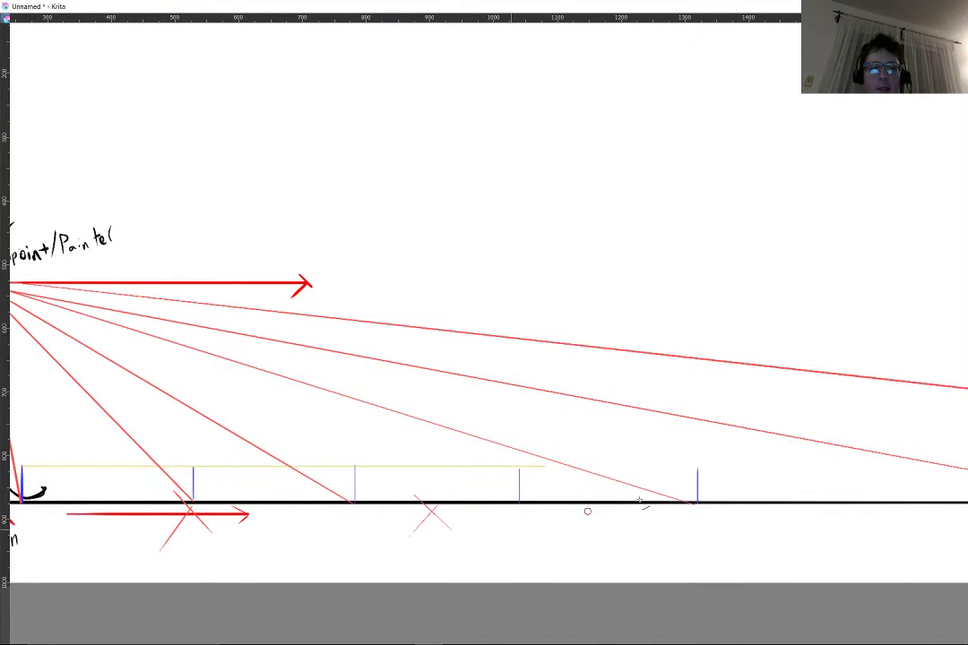
pyautogui.moveTo(533, 310); pyautogui.dragTo(261, 321)
pyautogui.moveTo(415, 353); pyautogui.dragTo(233, 311)
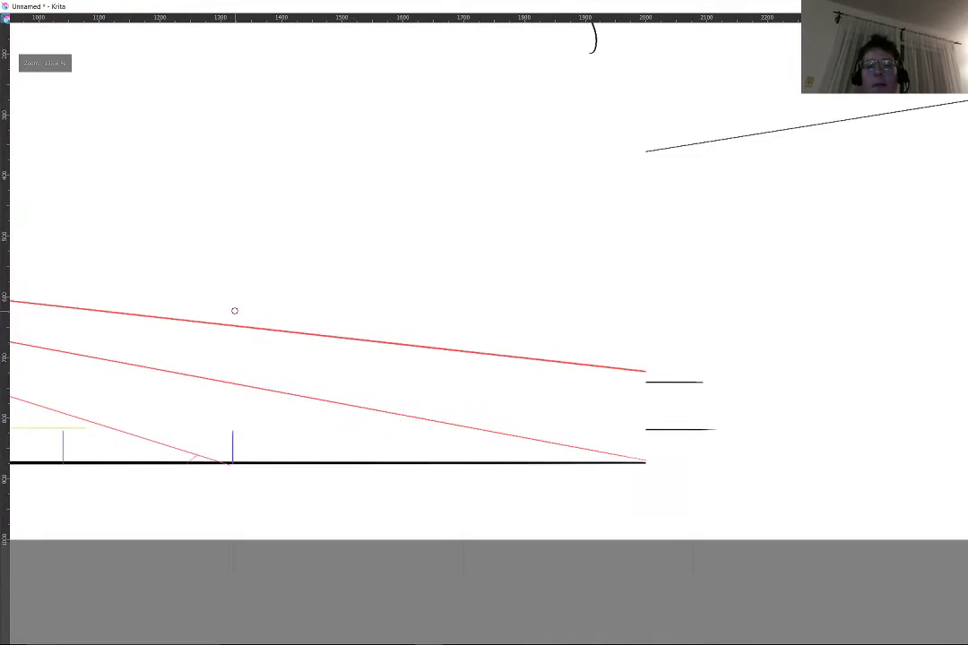
pyautogui.scroll(-3, 251, 313)
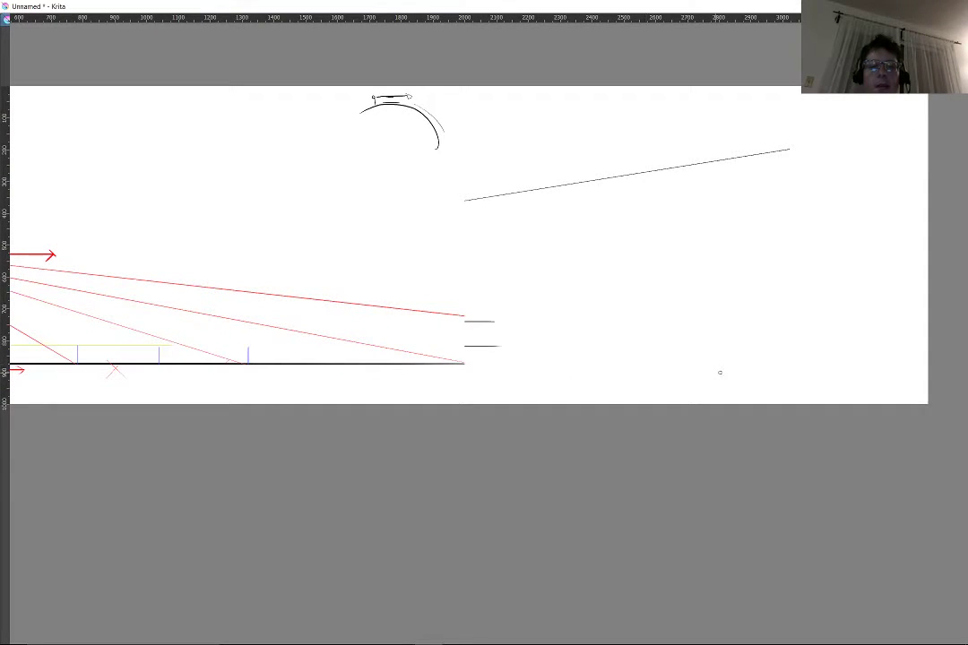
pyautogui.scroll(-4, 913, 356)
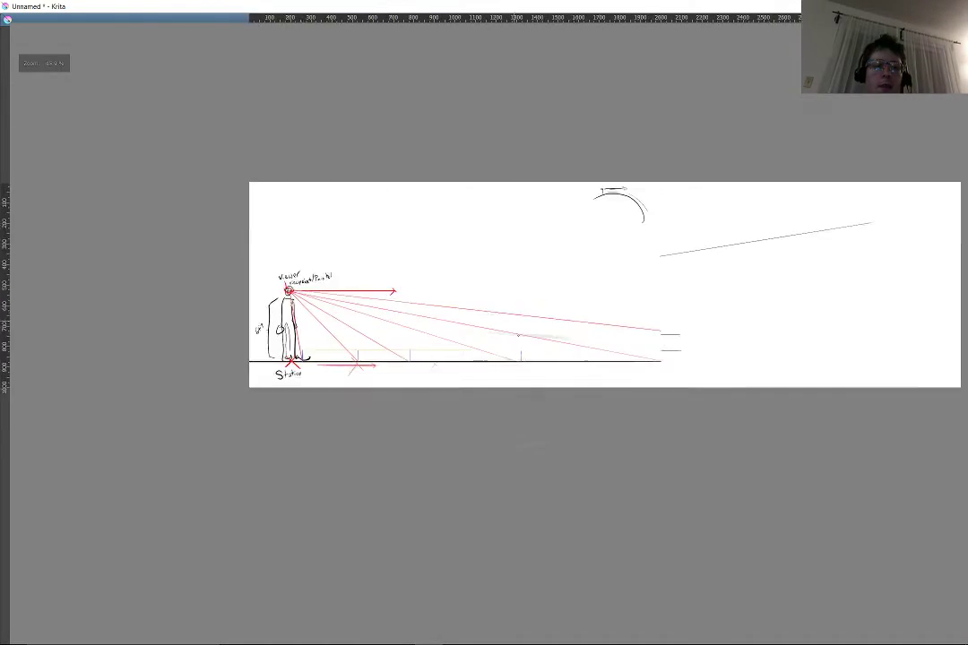
# Step: Show the grid over the drawing and examine the ground distances from the viewer to the canvas's far end
pyautogui.scroll(6, 297, 490)
pyautogui.scroll(3, 219, 355)
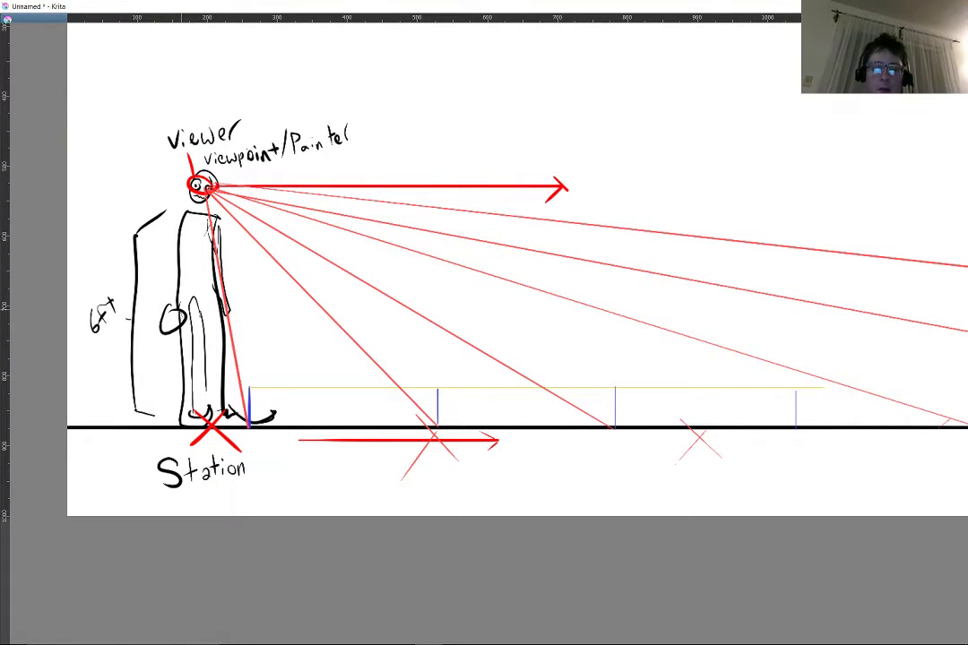
pyautogui.hotkey('ctrl', 'shift', "'")
pyautogui.scroll(-1, 484, 358)
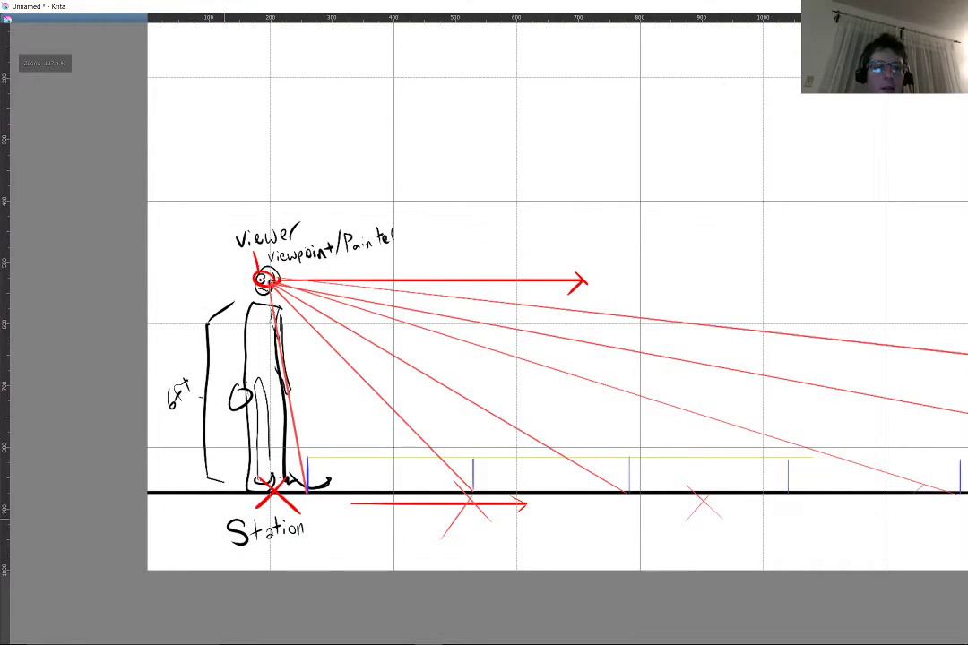
pyautogui.press('-')
pyautogui.press('-')
pyautogui.press('-')
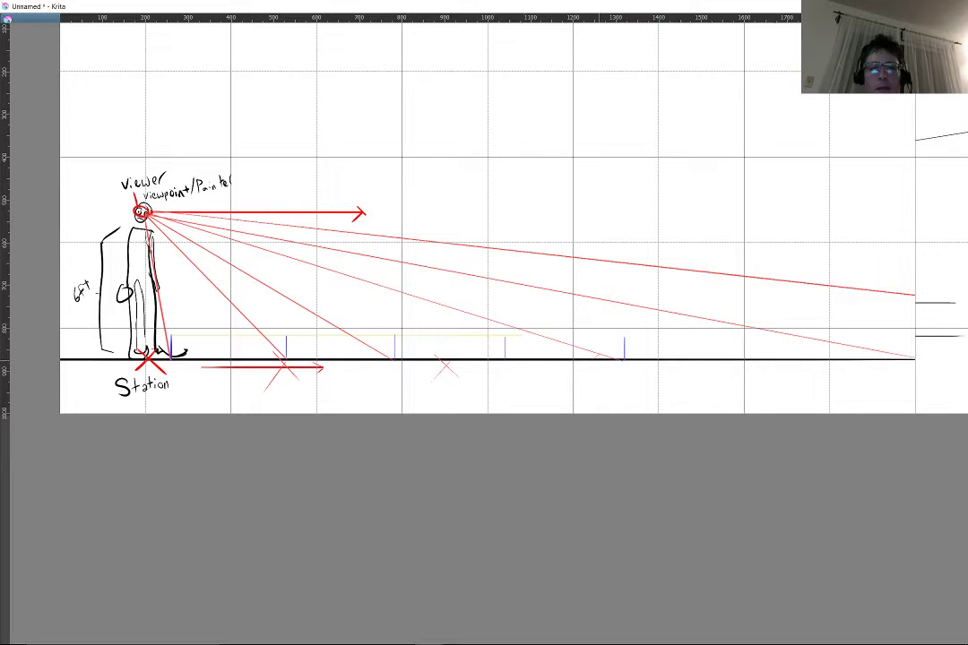
pyautogui.moveTo(682, 322); pyautogui.dragTo(296, 382)
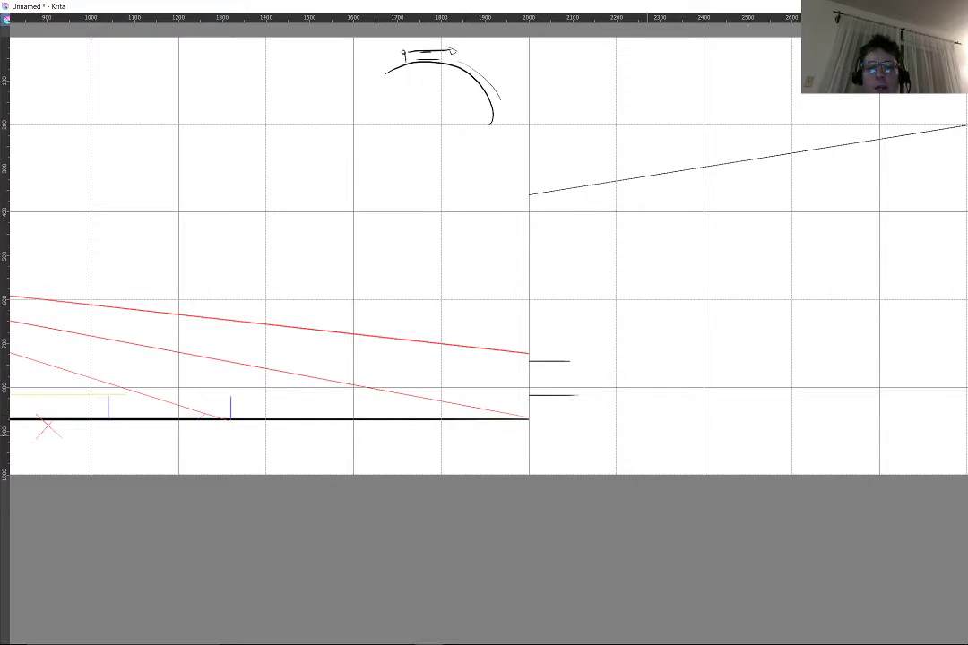
pyautogui.moveTo(742, 359); pyautogui.dragTo(401, 373)
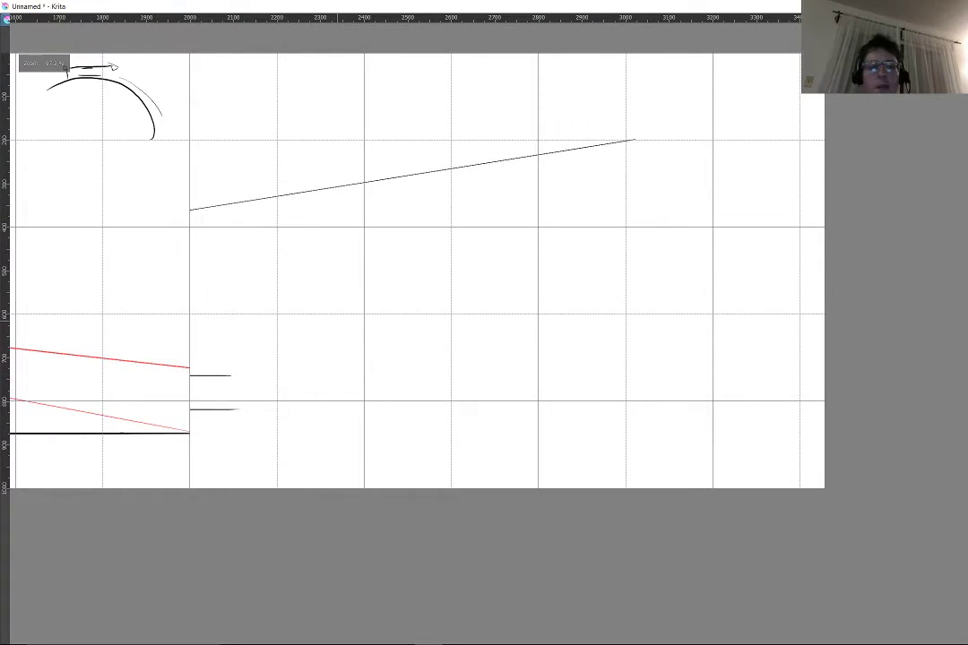
# Step: Try to extend the farthest red sight line beyond its 2000 px end towards the canvas's far edge
pyautogui.moveTo(189, 368); pyautogui.dragTo(309, 380)
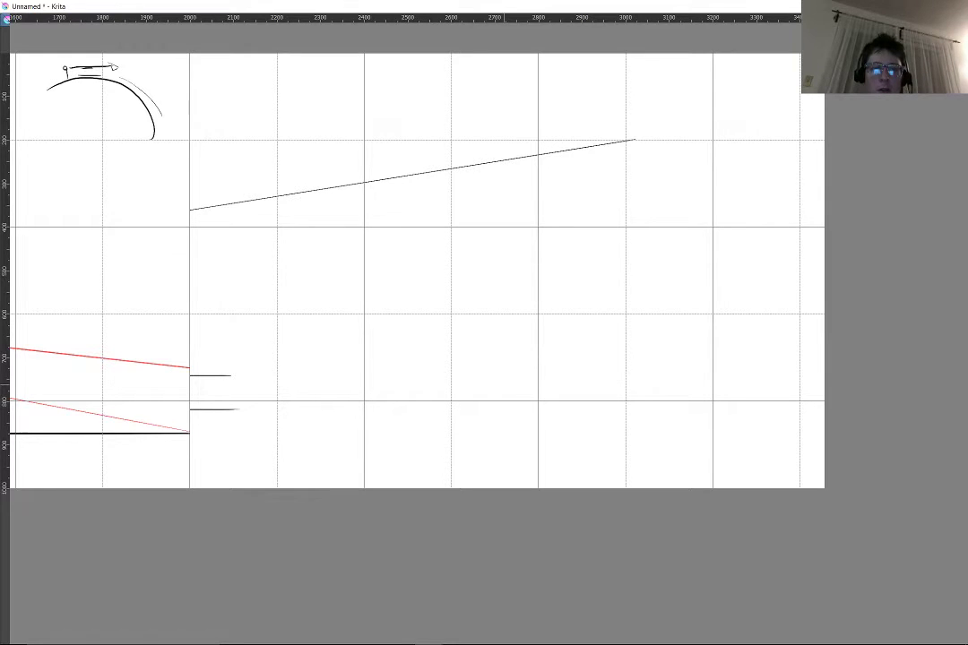
pyautogui.moveTo(189, 368); pyautogui.dragTo(877, 439)
pyautogui.scroll(-2, 558, 418)
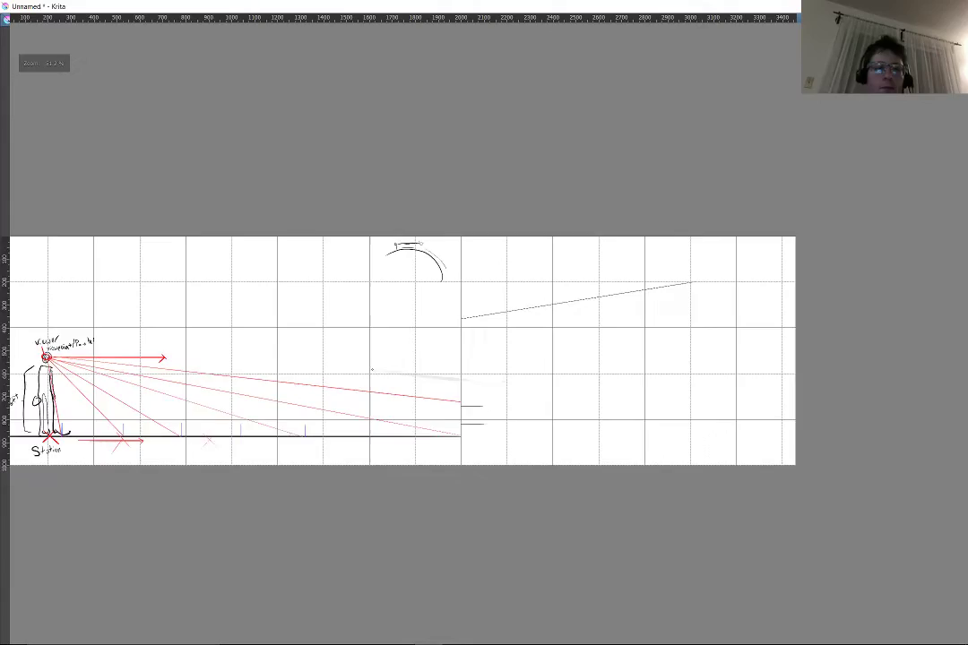
# Step: Hide the grid and draw a red sight line from the eye to about 780 px, sloping slightly below the parallel arrow
pyautogui.moveTo(372, 372); pyautogui.dragTo(574, 363)
pyautogui.scroll(1, 574, 363)
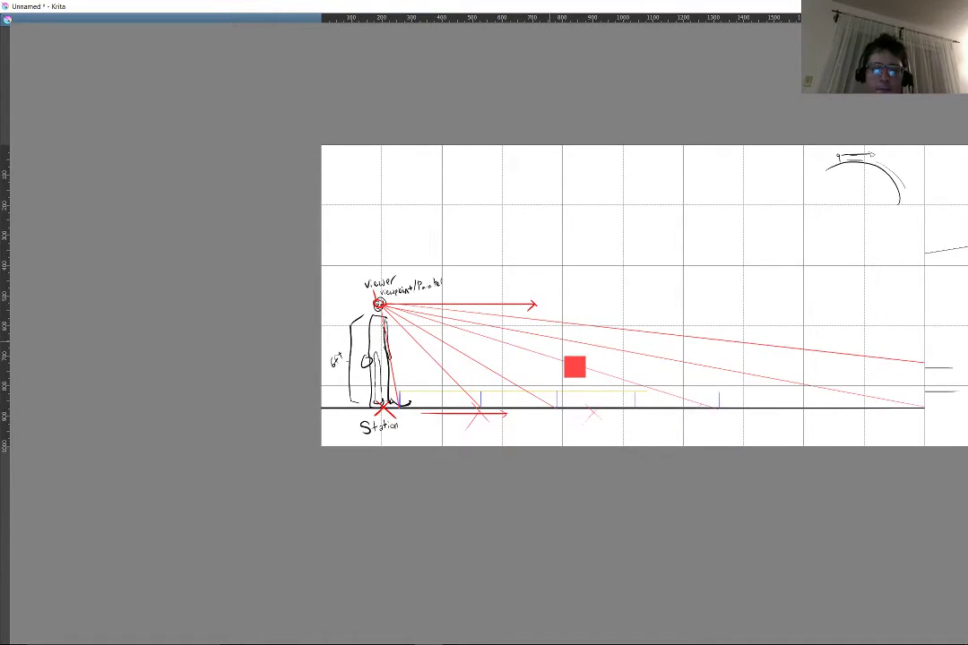
pyautogui.hotkey('ctrl', 'shift', "'")
pyautogui.moveTo(368, 300); pyautogui.dragTo(308, 281)
pyautogui.press('+')
pyautogui.press('+')
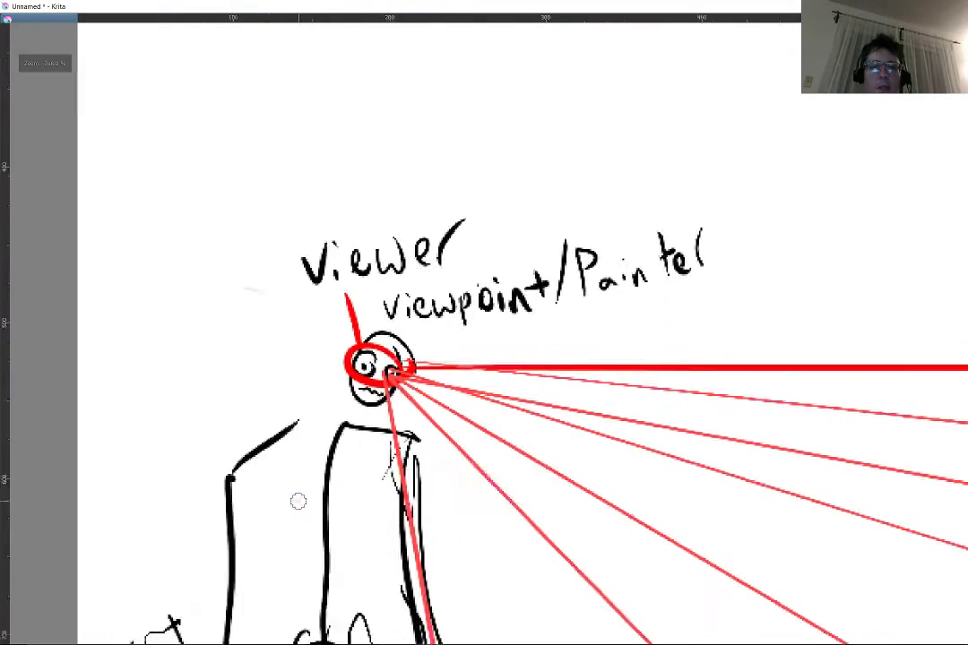
pyautogui.moveTo(264, 479)
pyautogui.mouseDown()
pyautogui.moveTo(216, 458)
pyautogui.moveTo(141, 385)
pyautogui.moveTo(212, 388)
pyautogui.moveTo(268, 481)
pyautogui.mouseUp()
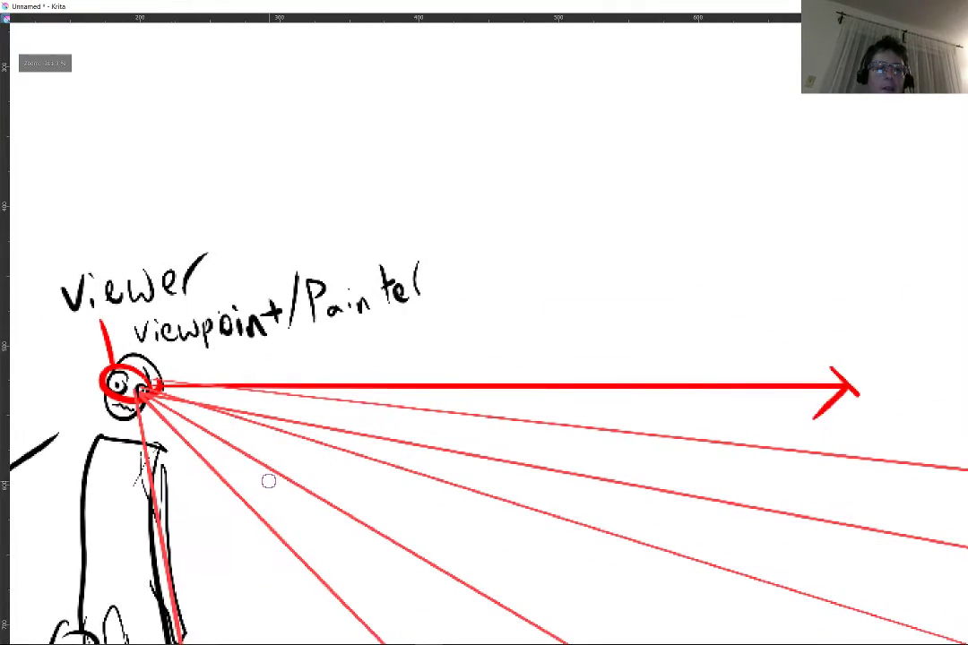
pyautogui.moveTo(141, 392); pyautogui.dragTo(952, 422)
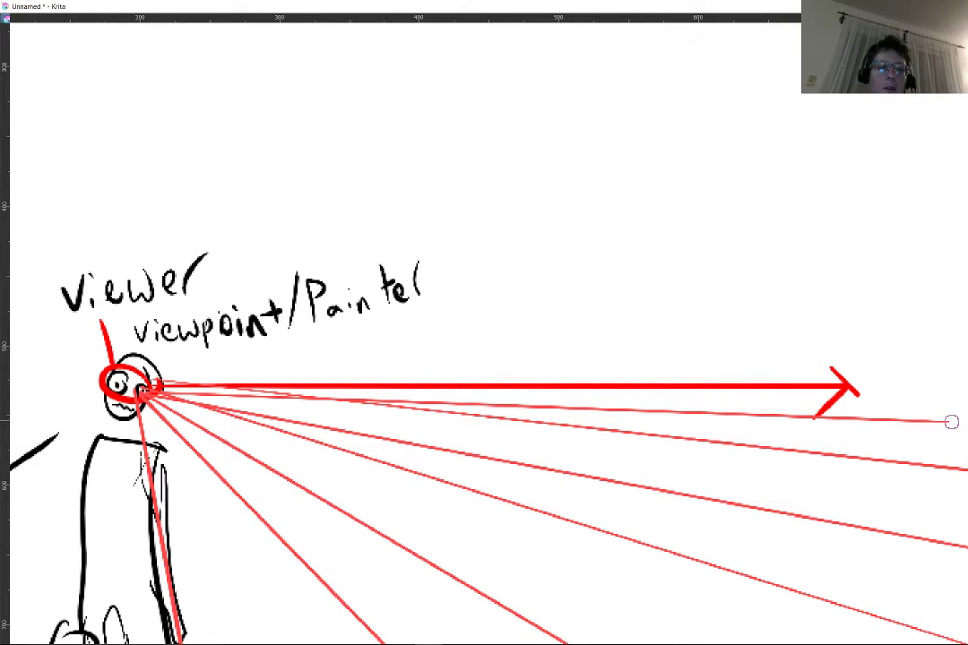
pyautogui.press('-')
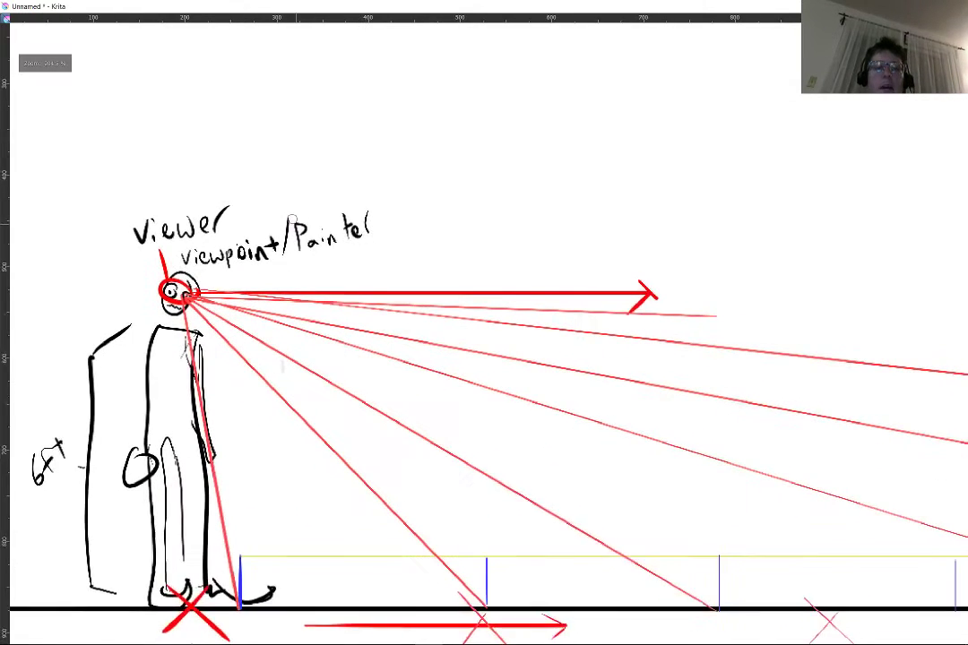
pyautogui.scroll(1, 287, 218)
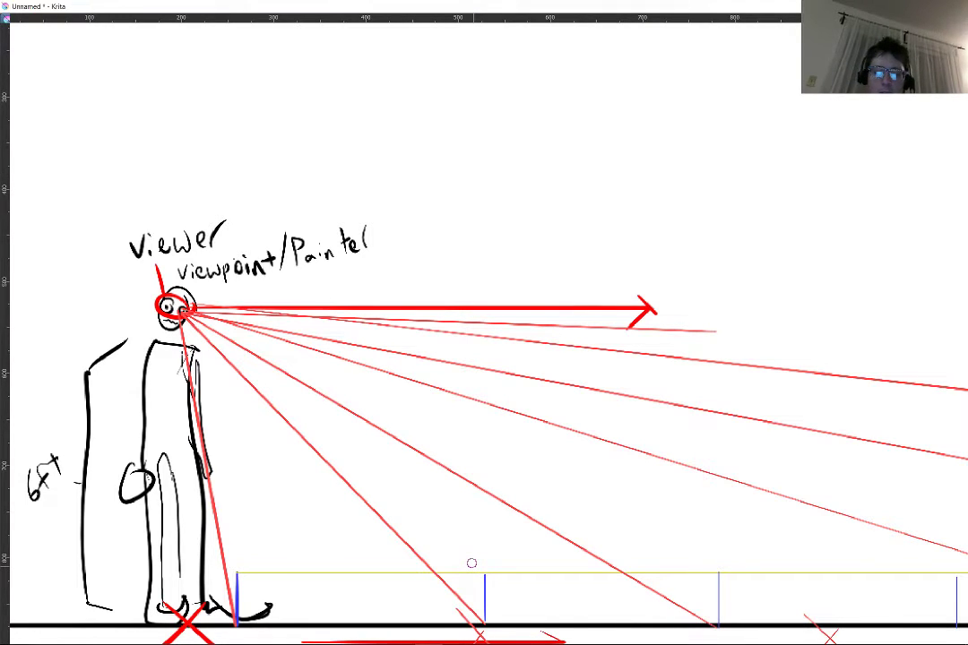
# Step: Set the brush colour to green and draw sight lines from the tops of the second and third blue verticals to the eye
pyautogui.rightClick(463, 507)
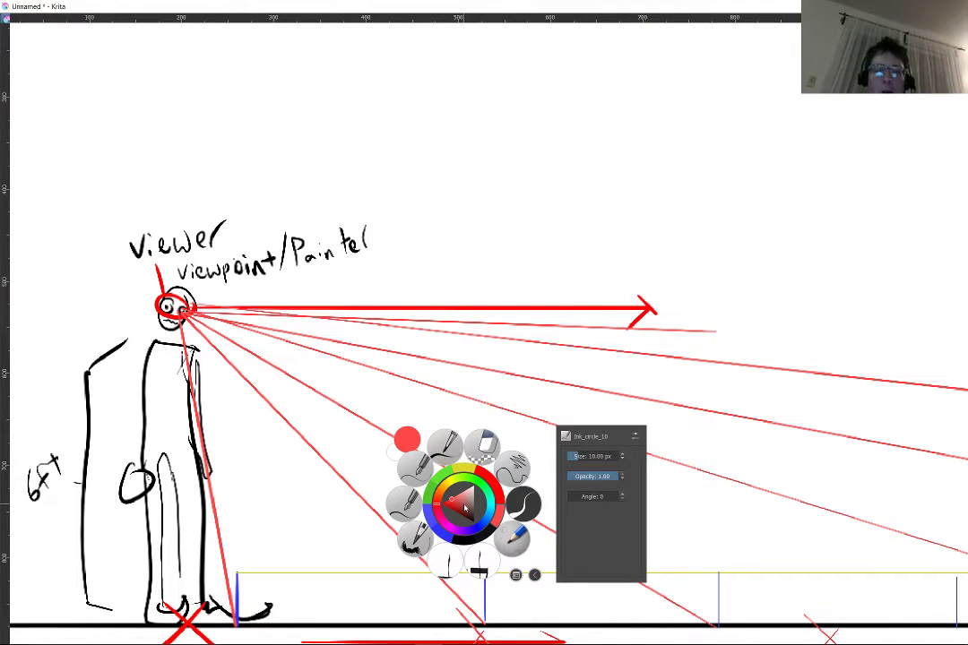
pyautogui.click(444, 476)
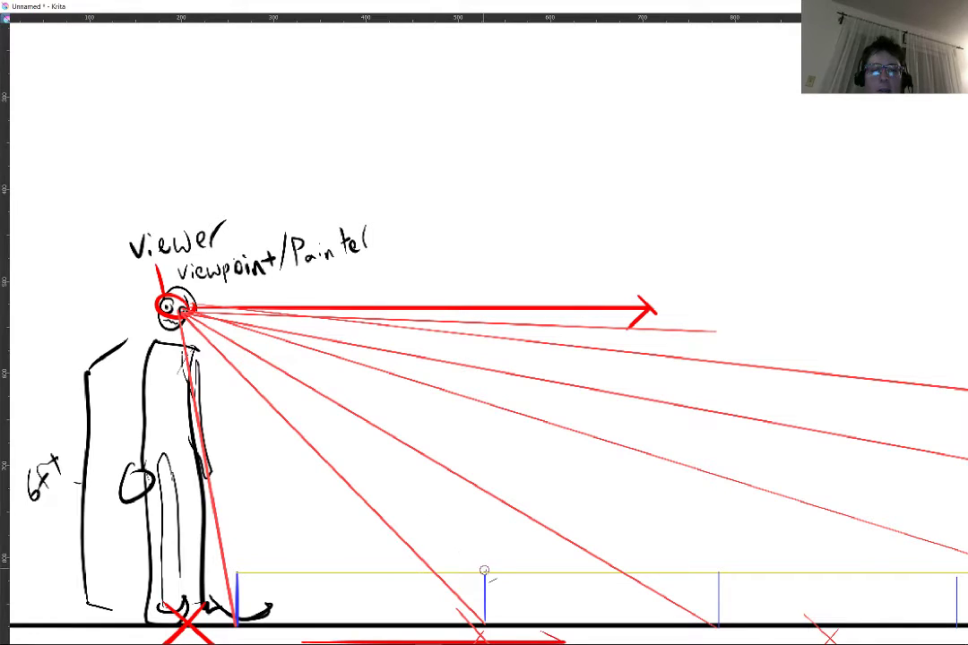
pyautogui.moveTo(484, 575); pyautogui.dragTo(183, 309)
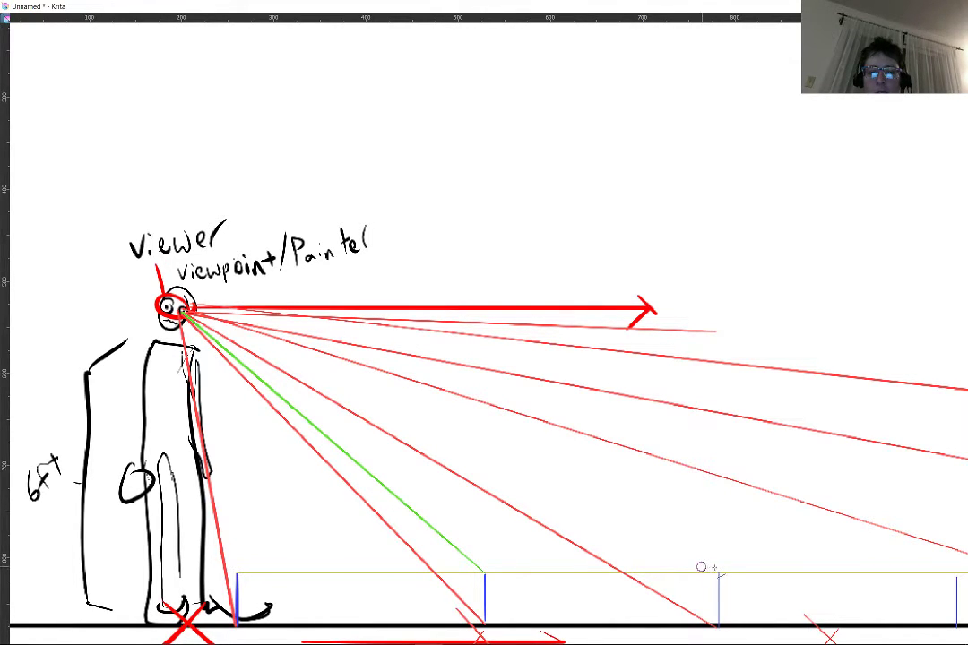
pyautogui.moveTo(714, 569)
pyautogui.mouseDown()
pyautogui.moveTo(475, 460)
pyautogui.moveTo(184, 308)
pyautogui.mouseUp()
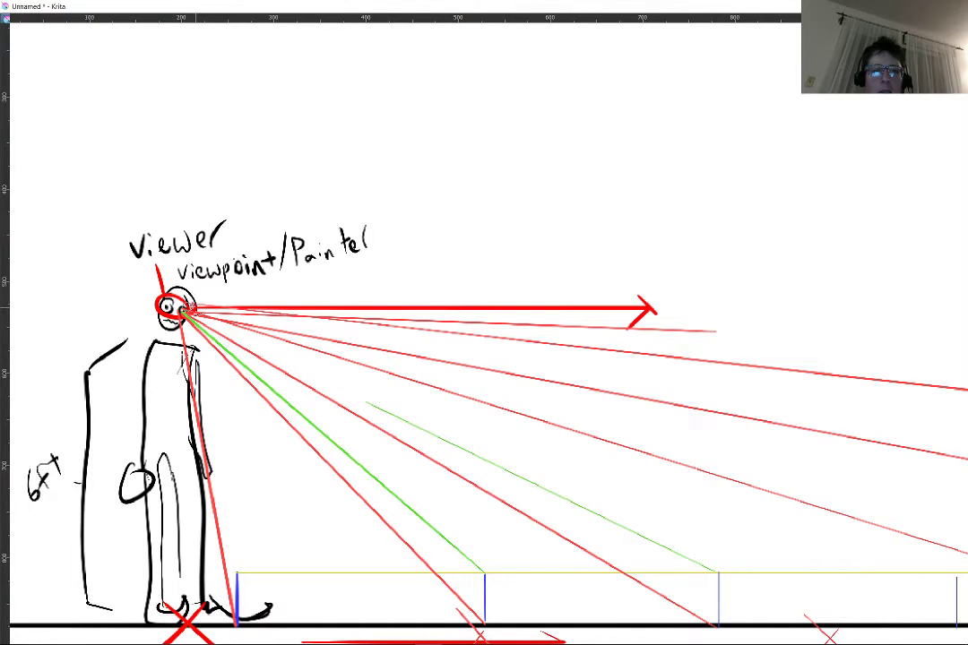
# Step: Draw green sight lines from the tops of the fourth and fifth blue vertical lines to the eye
pyautogui.moveTo(589, 383); pyautogui.dragTo(405, 342)
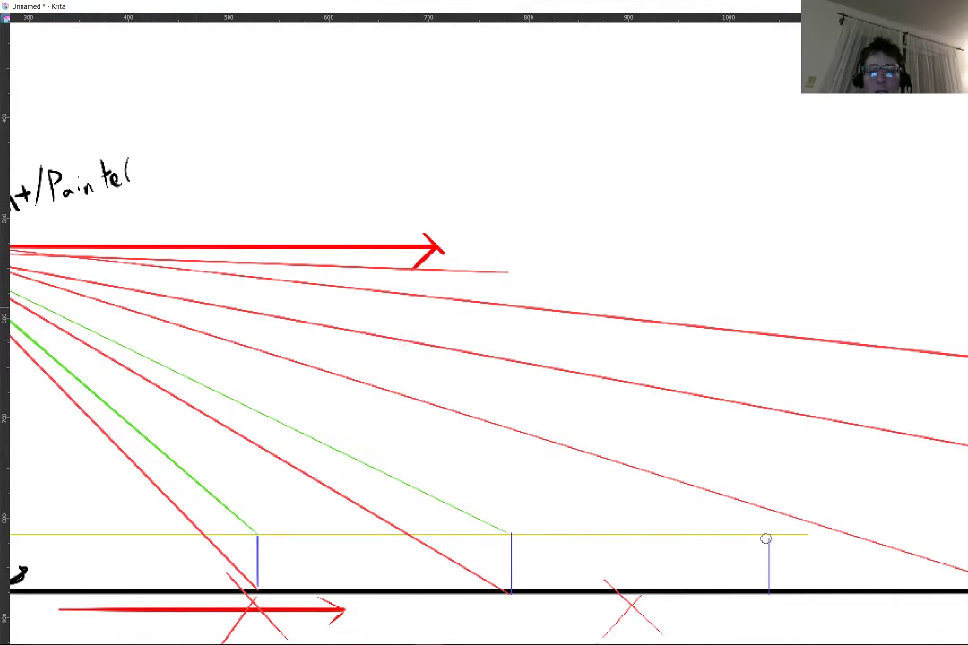
pyautogui.scroll(-3, 322, 356)
pyautogui.moveTo(322, 357); pyautogui.dragTo(372, 363)
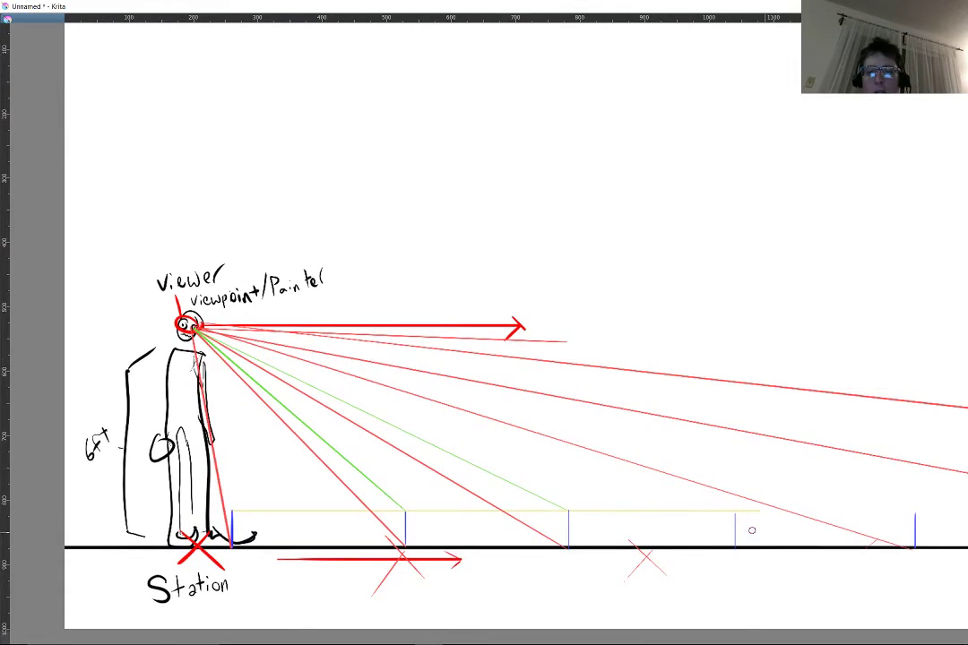
pyautogui.moveTo(732, 516)
pyautogui.mouseDown()
pyautogui.moveTo(453, 367)
pyautogui.moveTo(332, 327)
pyautogui.moveTo(188, 324)
pyautogui.mouseUp()
pyautogui.scroll(-1, 532, 498)
pyautogui.moveTo(714, 513); pyautogui.dragTo(532, 499)
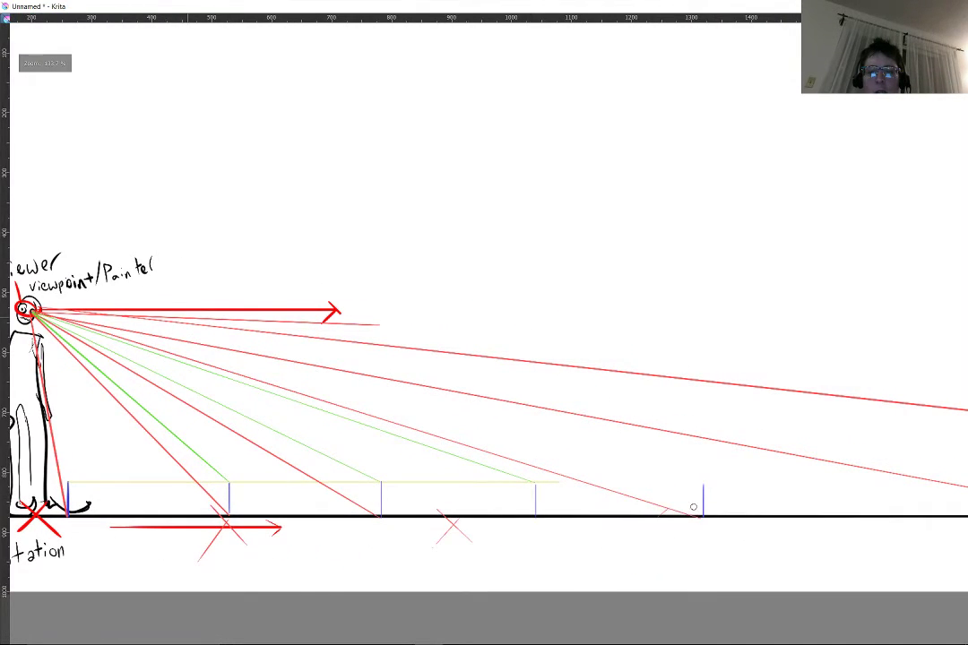
pyautogui.moveTo(703, 485)
pyautogui.mouseDown()
pyautogui.moveTo(436, 395)
pyautogui.moveTo(33, 311)
pyautogui.mouseUp()
# Step: Draw a green vertical line across the sight lines at about 310 px, running from about 505 to 720 px in height
pyautogui.scroll(1, 590, 529)
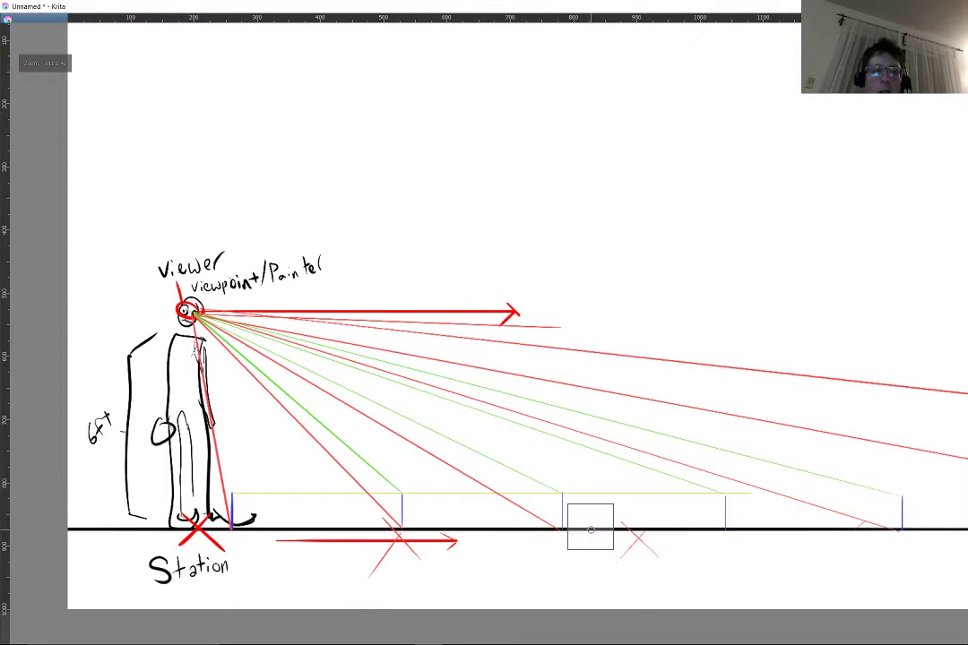
pyautogui.scroll(2, 378, 538)
pyautogui.scroll(1, 377, 538)
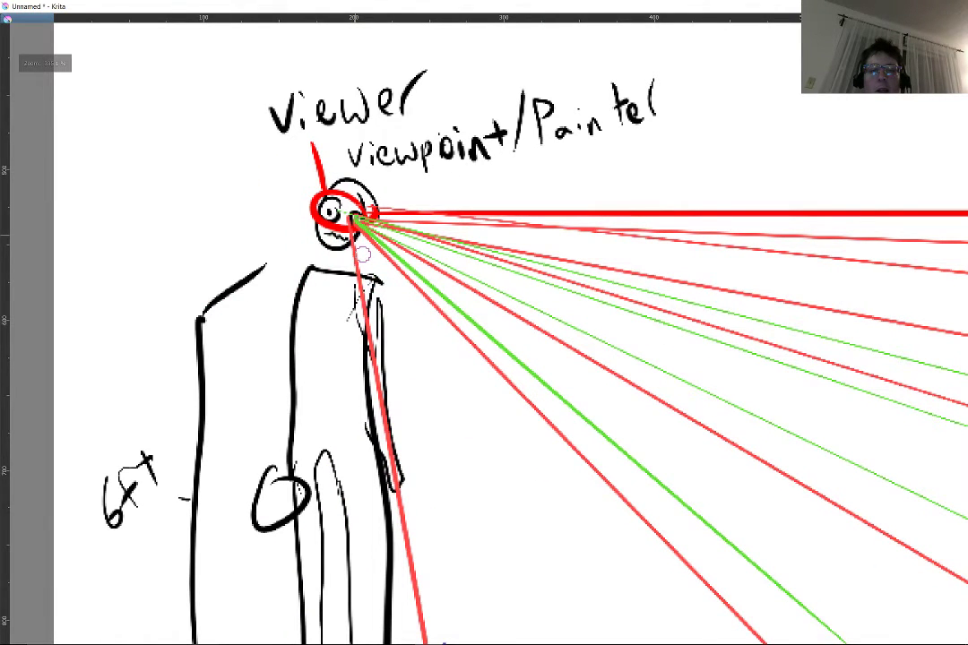
pyautogui.moveTo(520, 178); pyautogui.dragTo(521, 499)
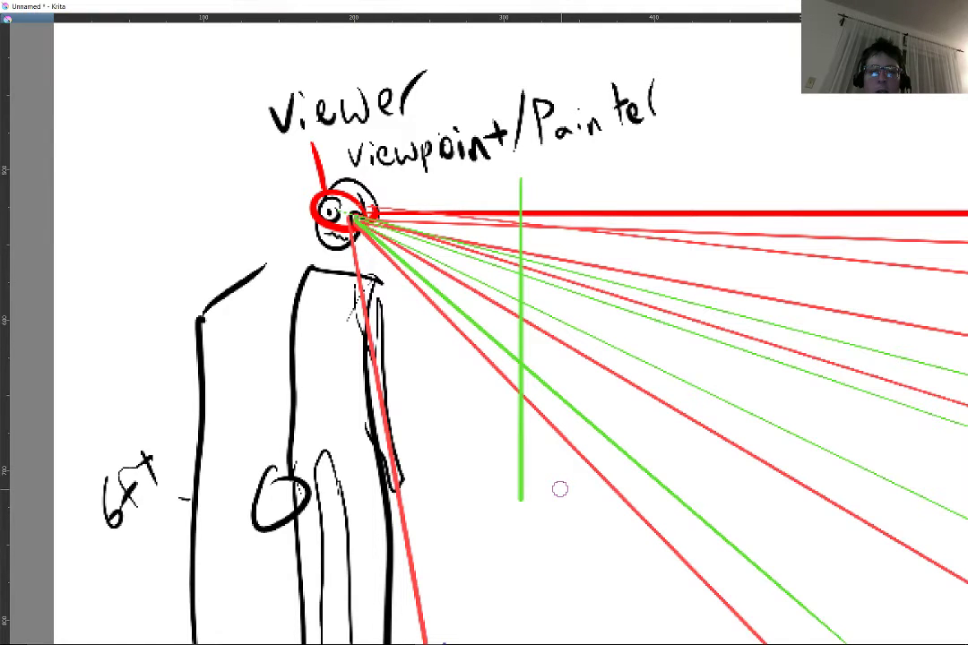
# Step: Set the brush colour to blue and circle where the lowest green and red sight lines cross the green vertical line
pyautogui.scroll(3, 559, 489)
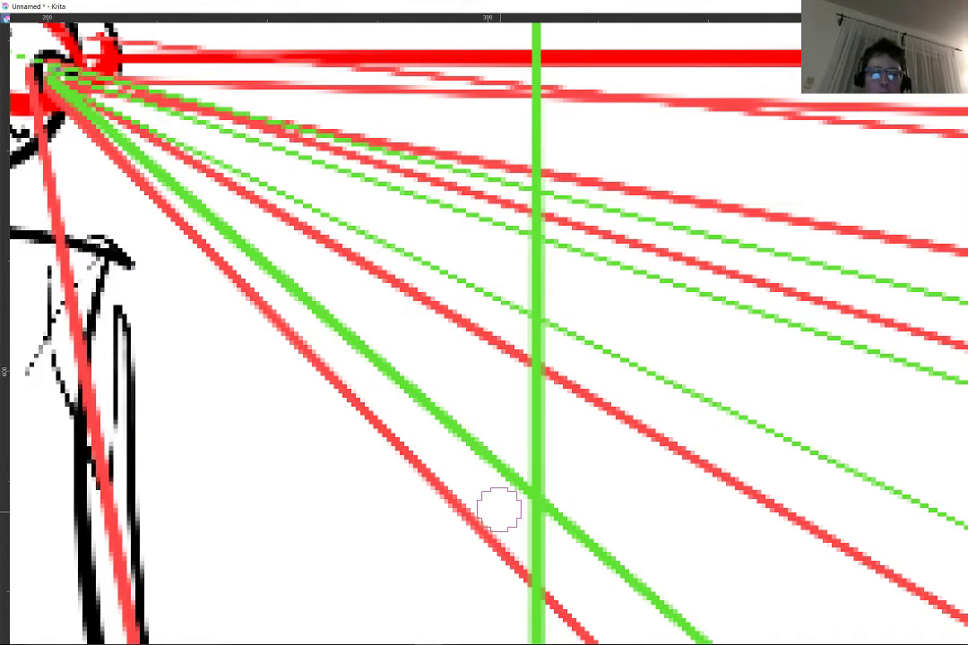
pyautogui.rightClick(309, 439)
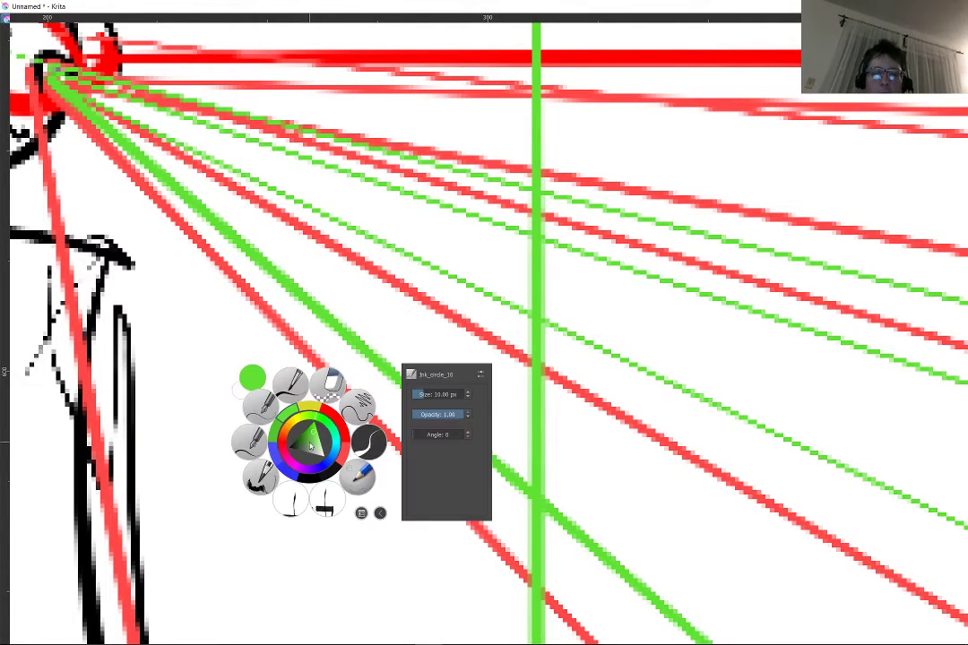
pyautogui.rightClick(290, 473)
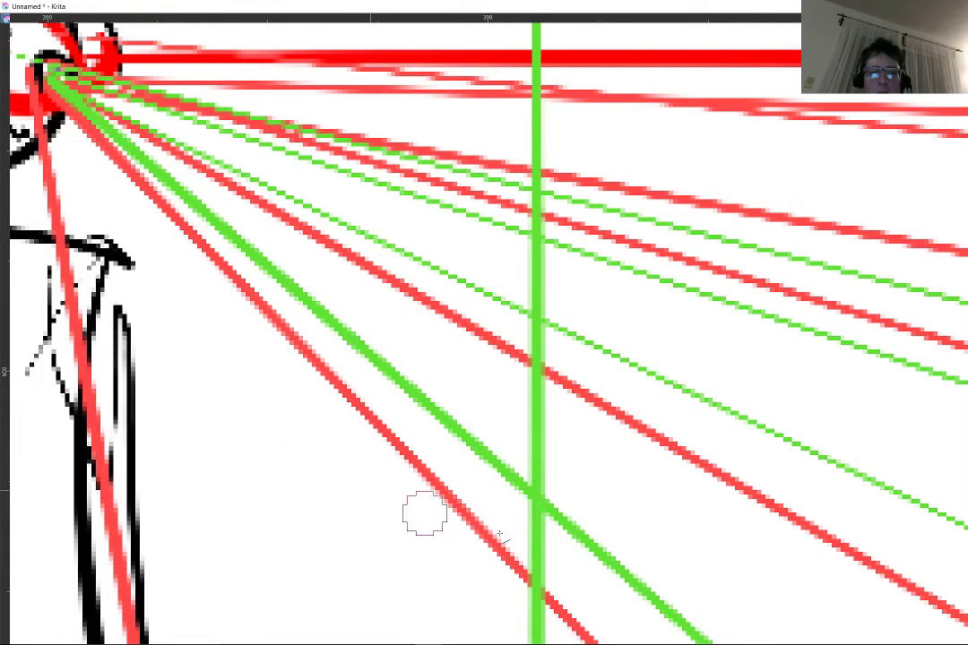
pyautogui.moveTo(559, 541)
pyautogui.mouseDown()
pyautogui.moveTo(496, 567)
pyautogui.moveTo(532, 510)
pyautogui.mouseUp()
pyautogui.hotkey('ctrl', 'z')
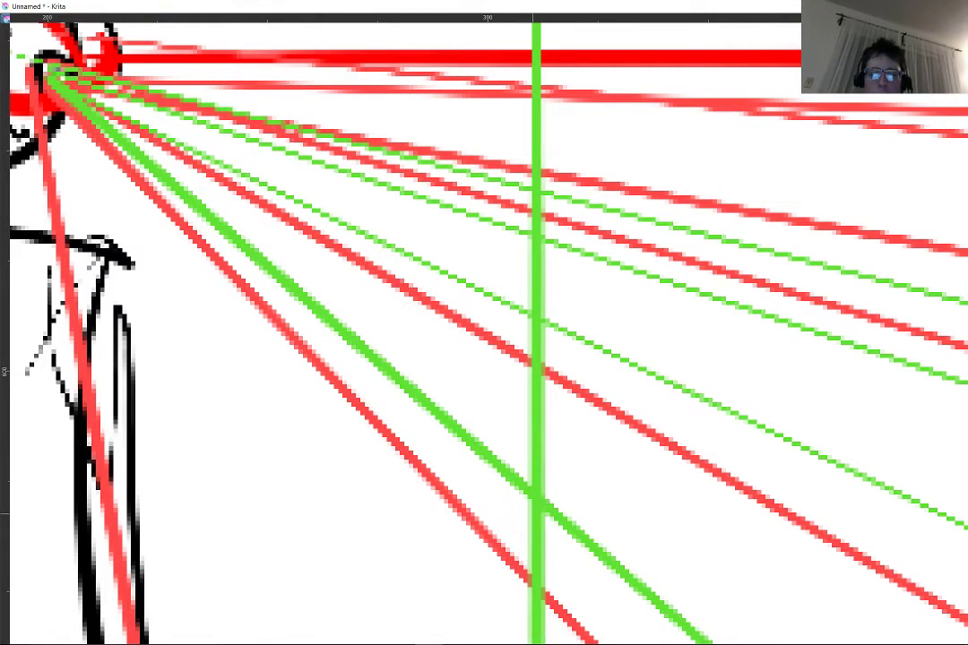
pyautogui.moveTo(551, 601)
pyautogui.mouseDown()
pyautogui.moveTo(559, 509)
pyautogui.moveTo(567, 576)
pyautogui.mouseUp()
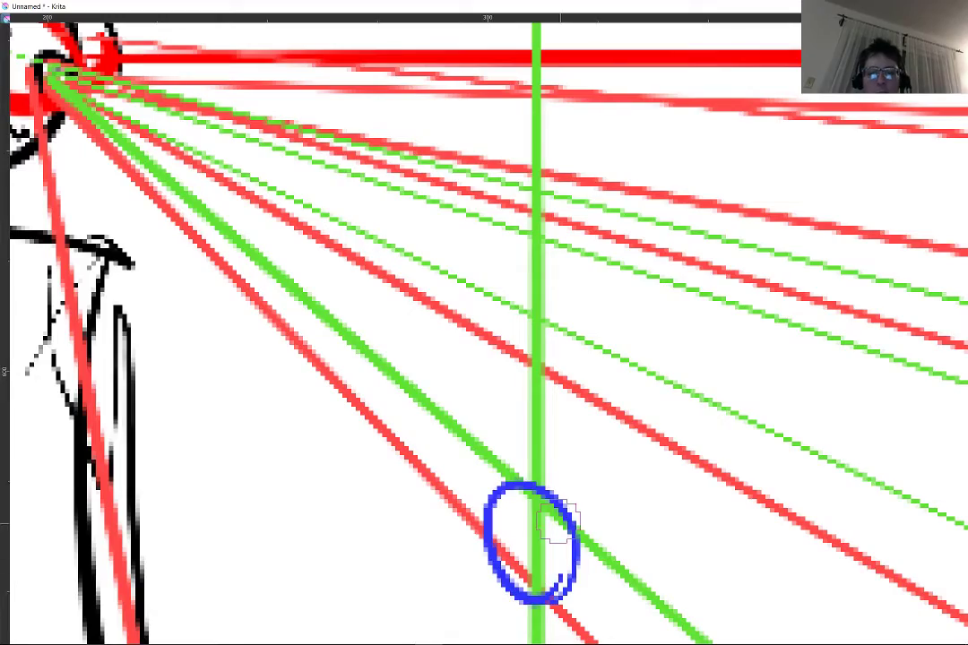
# Step: Circle in blue the segment of the green vertical between the second-lowest pair of red and green sight lines
pyautogui.scroll(-1, 374, 519)
pyautogui.moveTo(373, 519)
pyautogui.mouseDown()
pyautogui.moveTo(398, 379)
pyautogui.moveTo(420, 309)
pyautogui.mouseUp()
pyautogui.scroll(-2, 450, 351)
pyautogui.scroll(3, 450, 351)
pyautogui.moveTo(450, 350)
pyautogui.mouseDown()
pyautogui.moveTo(445, 405)
pyautogui.moveTo(425, 435)
pyautogui.moveTo(326, 445)
pyautogui.moveTo(220, 415)
pyautogui.mouseUp()
pyautogui.moveTo(681, 339)
pyautogui.mouseDown()
pyautogui.moveTo(701, 326)
pyautogui.moveTo(683, 330)
pyautogui.mouseUp()
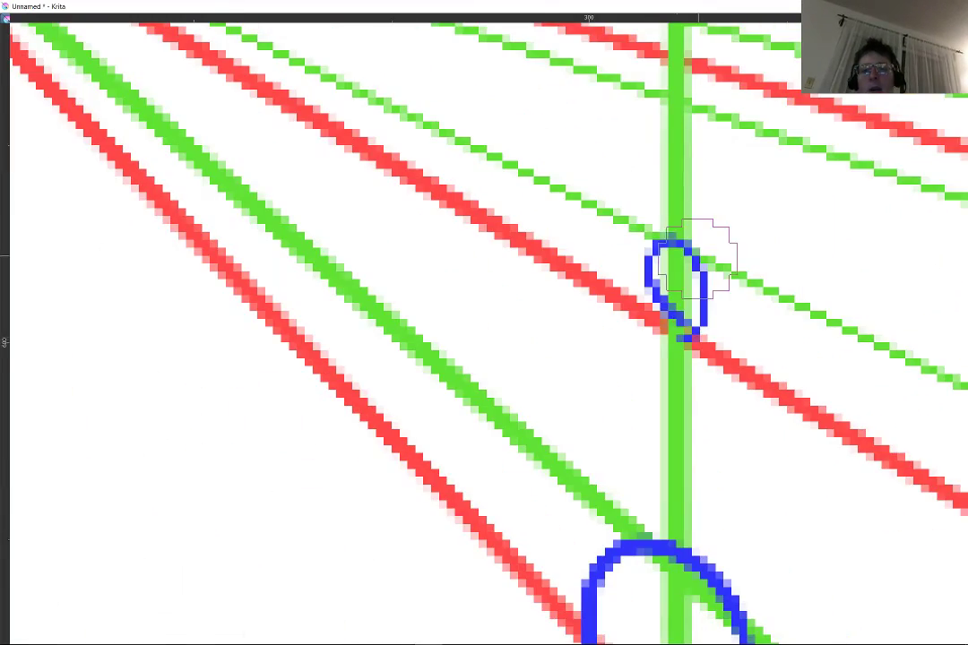
# Step: Mark in blue the two smaller segments of the green vertical between the third and fourth pairs of sight lines
pyautogui.scroll(1, 695, 260)
pyautogui.moveTo(696, 260); pyautogui.dragTo(599, 516)
pyautogui.moveTo(588, 295)
pyautogui.mouseDown()
pyautogui.moveTo(553, 302)
pyautogui.moveTo(563, 330)
pyautogui.mouseUp()
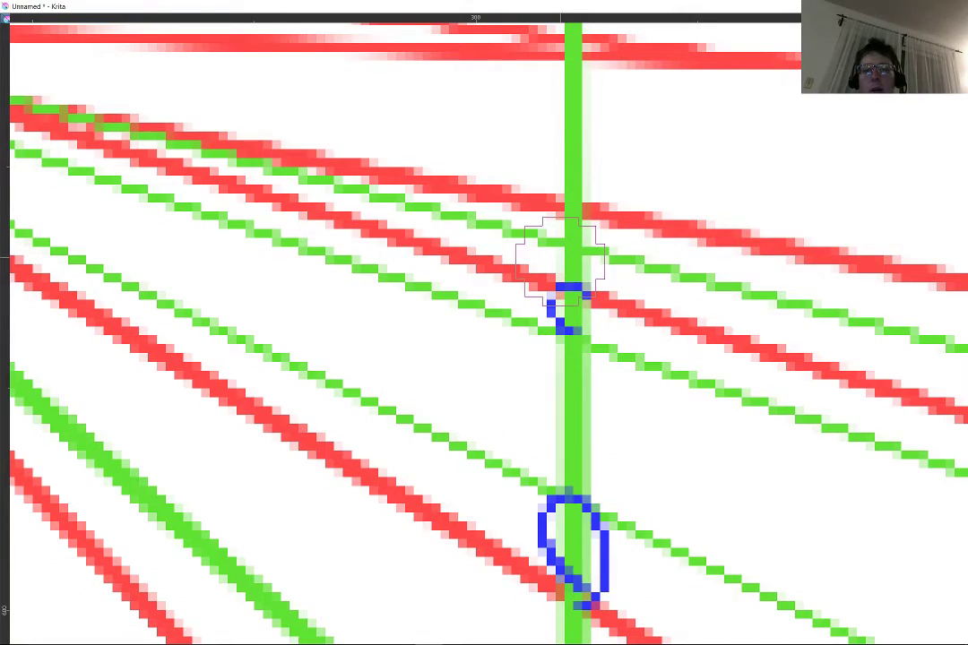
pyautogui.moveTo(561, 208); pyautogui.dragTo(563, 236)
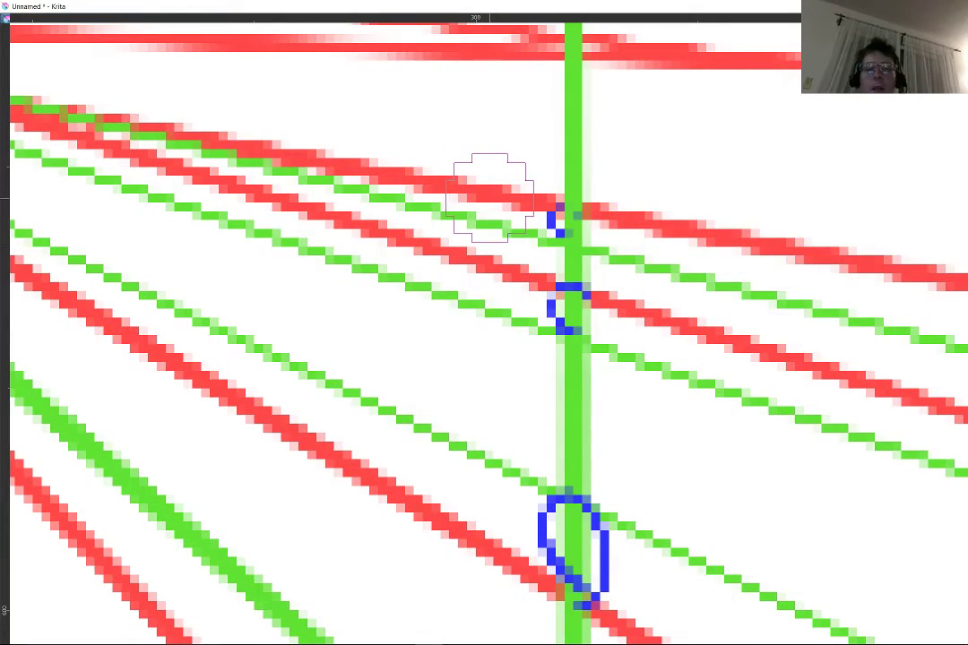
# Step: Examine how the blue verticals on the ground correspond to the marked segments on the green vertical line
pyautogui.scroll(-5, 491, 197)
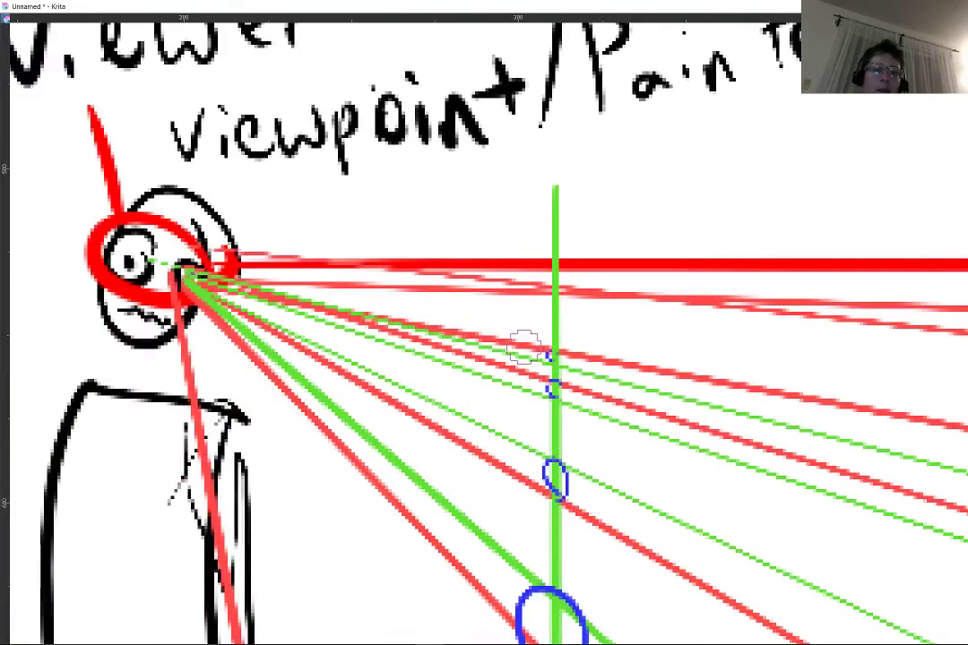
pyautogui.scroll(-4, 524, 345)
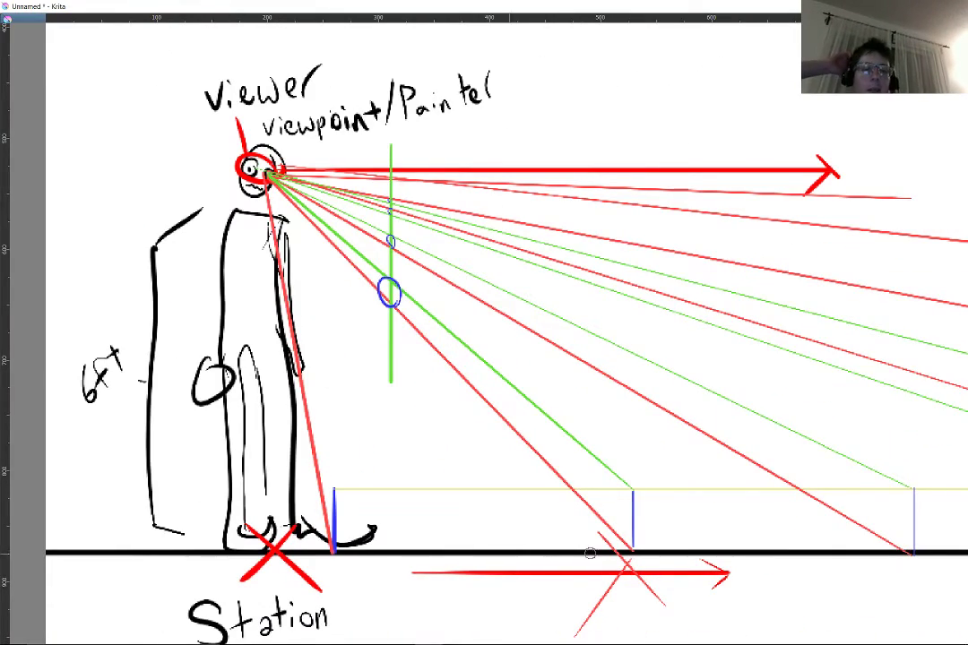
pyautogui.scroll(-3, 661, 557)
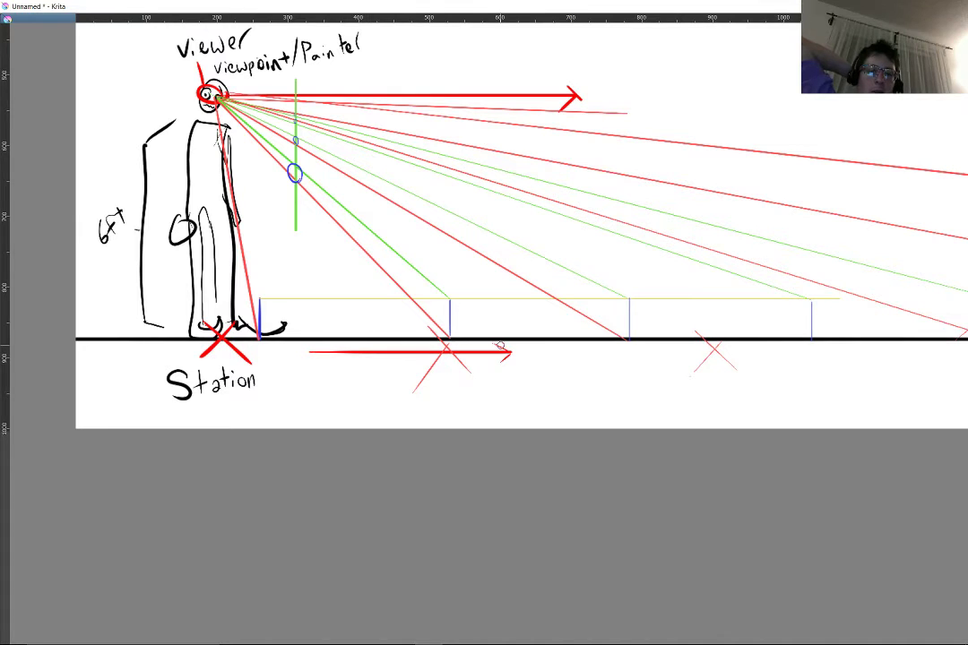
pyautogui.moveTo(849, 331); pyautogui.dragTo(887, 523)
pyautogui.scroll(-1, 702, 411)
pyautogui.scroll(1, 583, 421)
pyautogui.scroll(-2, 321, 441)
pyautogui.scroll(-1, 320, 440)
pyautogui.scroll(-1, 63, 387)
pyautogui.scroll(-1, 64, 386)
pyautogui.scroll(1, 833, 451)
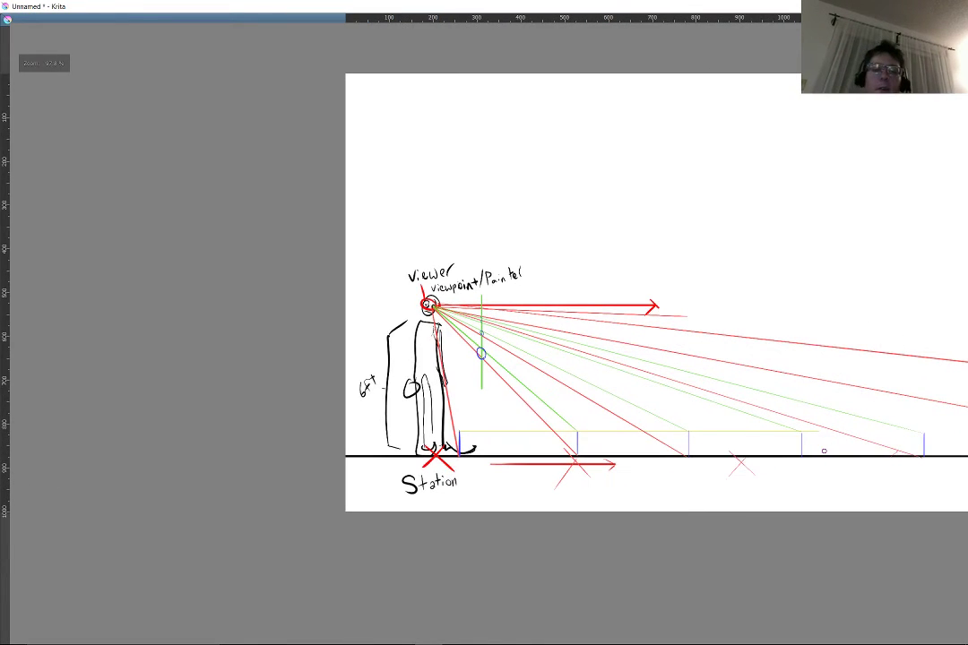
# Step: Sketch a blue rectangle about 440 by 260 px above the viewer and draw a horizontal line across its middle
pyautogui.scroll(4, 493, 501)
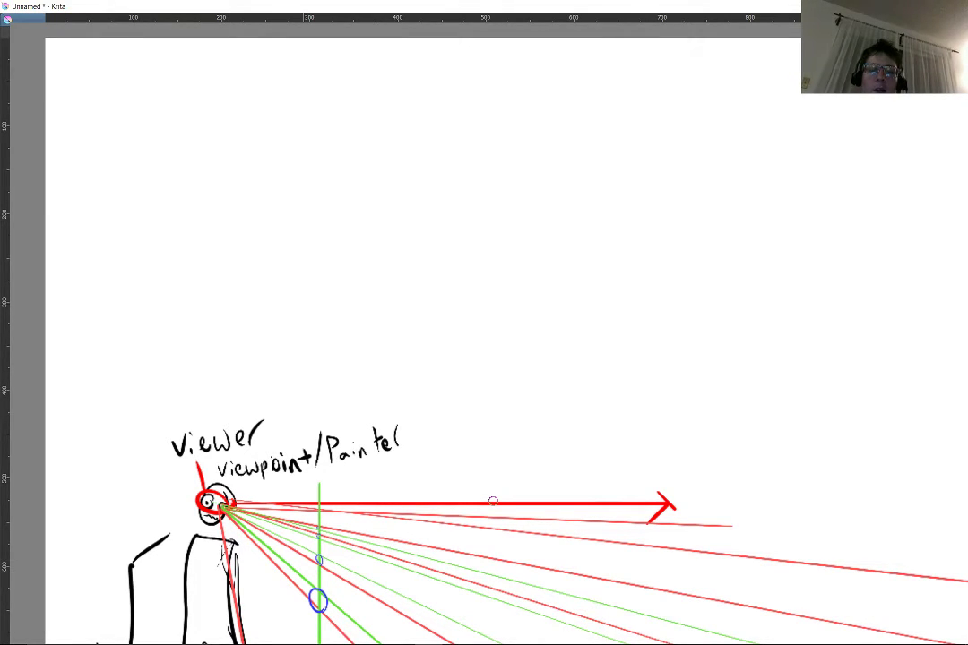
pyautogui.moveTo(634, 180); pyautogui.dragTo(310, 153)
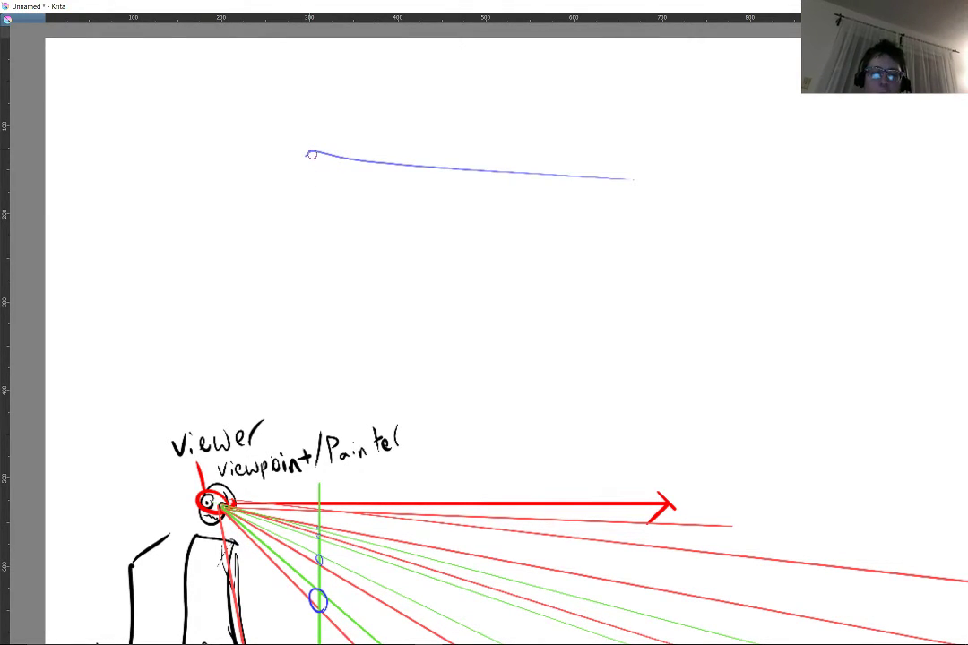
pyautogui.hotkey('ctrl', 'z')
pyautogui.moveTo(684, 131)
pyautogui.mouseDown()
pyautogui.moveTo(553, 125)
pyautogui.moveTo(269, 108)
pyautogui.mouseUp()
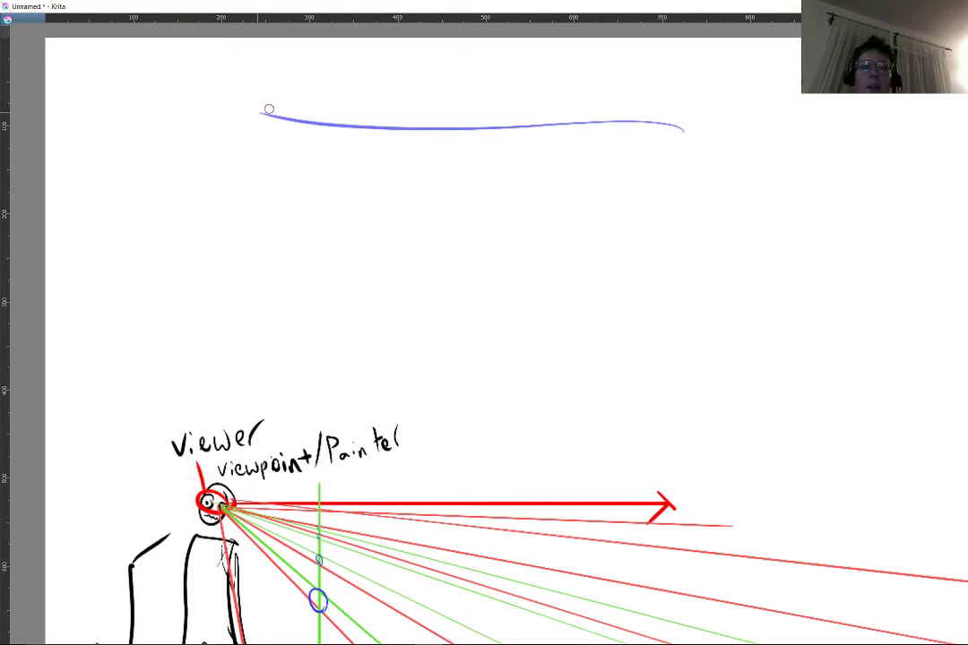
pyautogui.moveTo(671, 124)
pyautogui.mouseDown()
pyautogui.moveTo(681, 364)
pyautogui.moveTo(314, 338)
pyautogui.mouseUp()
pyautogui.moveTo(285, 114); pyautogui.dragTo(290, 348)
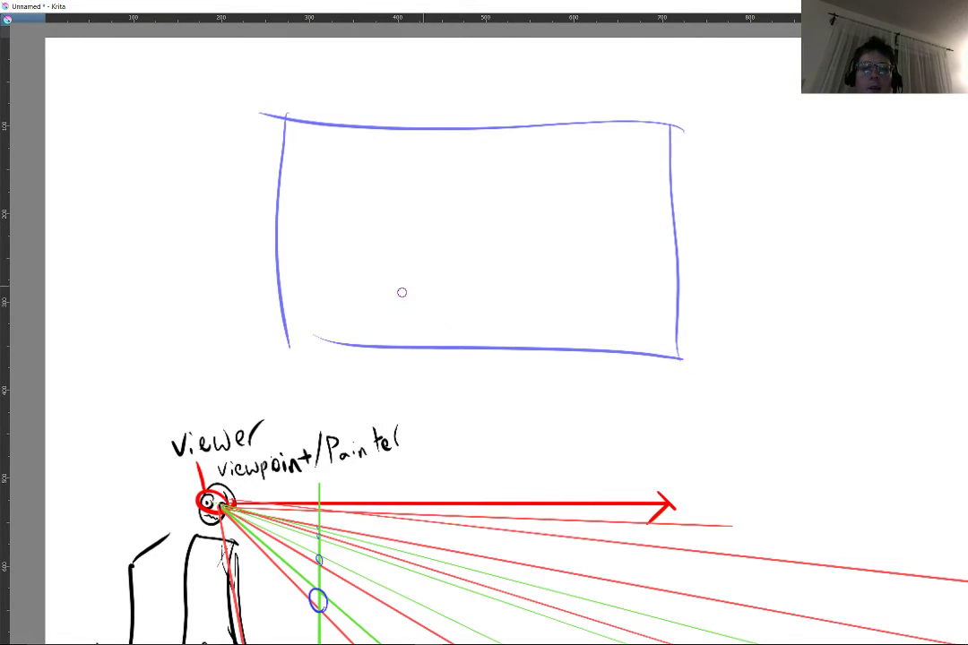
pyautogui.moveTo(681, 228); pyautogui.dragTo(229, 231)
# Step: Draw a column of ever-shorter blue vertical dashes at about 480 px, from the rectangle's lower edge up to its middle line
pyautogui.scroll(3, 82, 218)
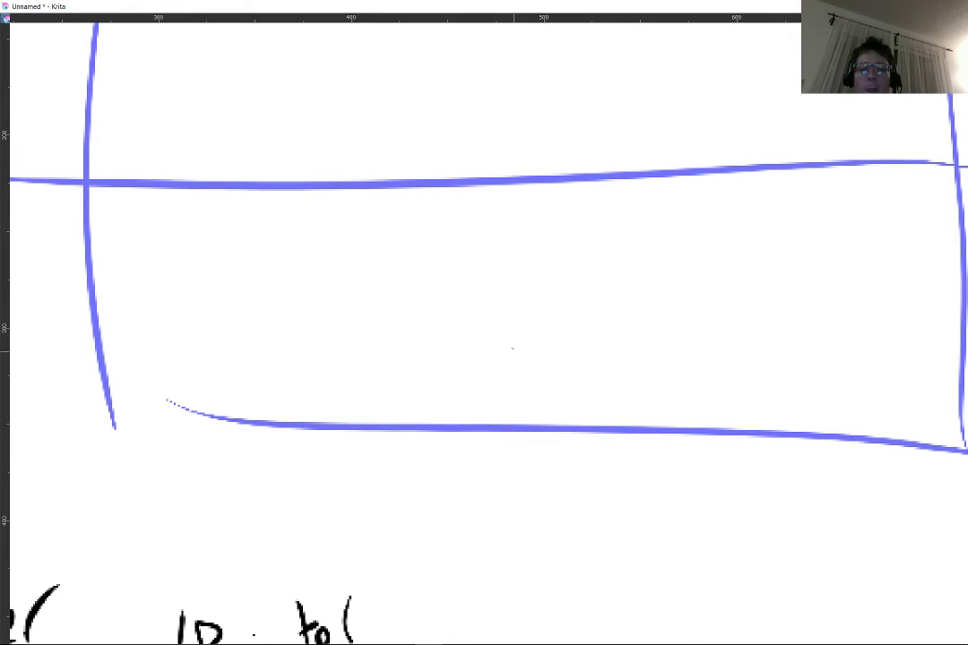
pyautogui.moveTo(512, 348); pyautogui.dragTo(517, 422)
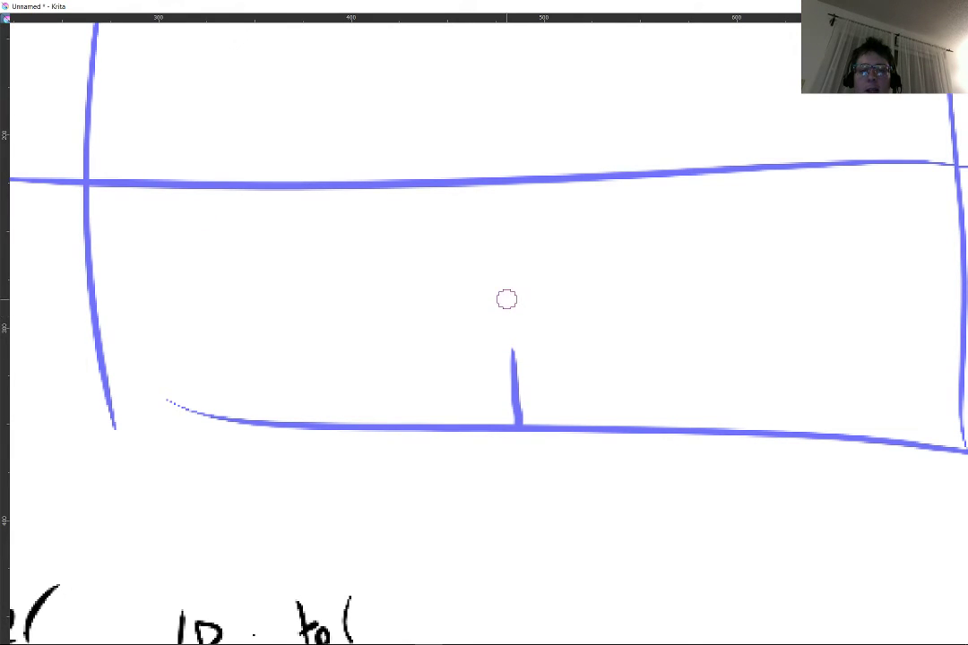
pyautogui.moveTo(509, 323); pyautogui.dragTo(510, 338)
pyautogui.moveTo(502, 265); pyautogui.dragTo(502, 277)
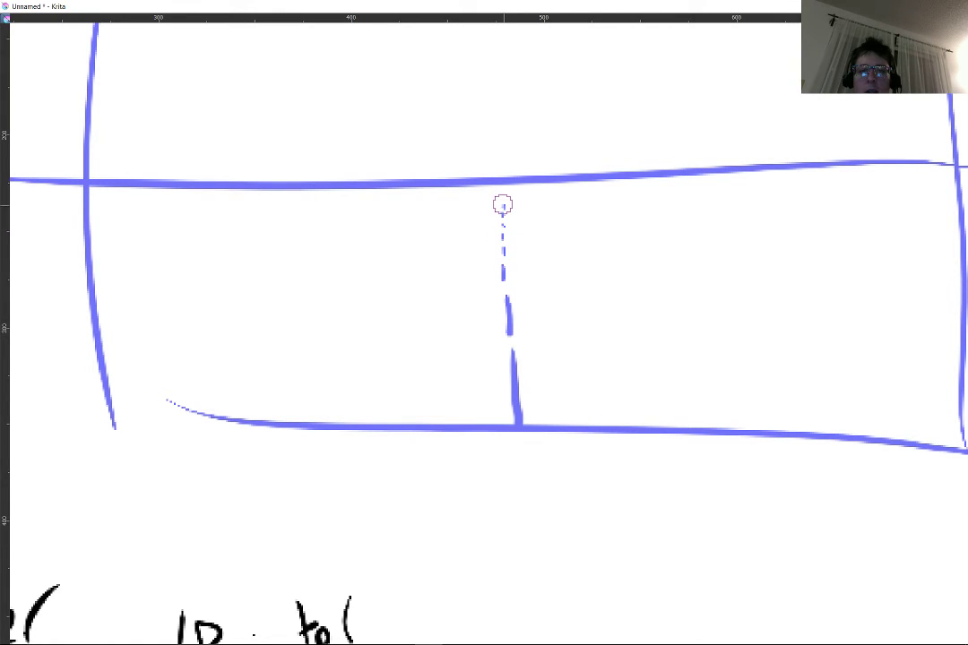
pyautogui.scroll(3, 495, 168)
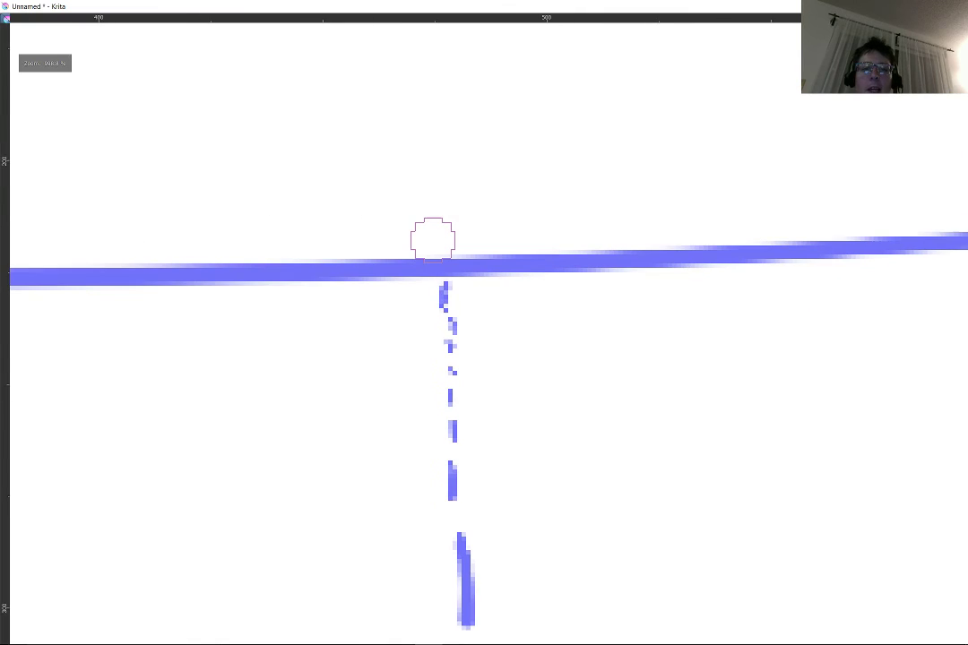
pyautogui.scroll(-2, 435, 236)
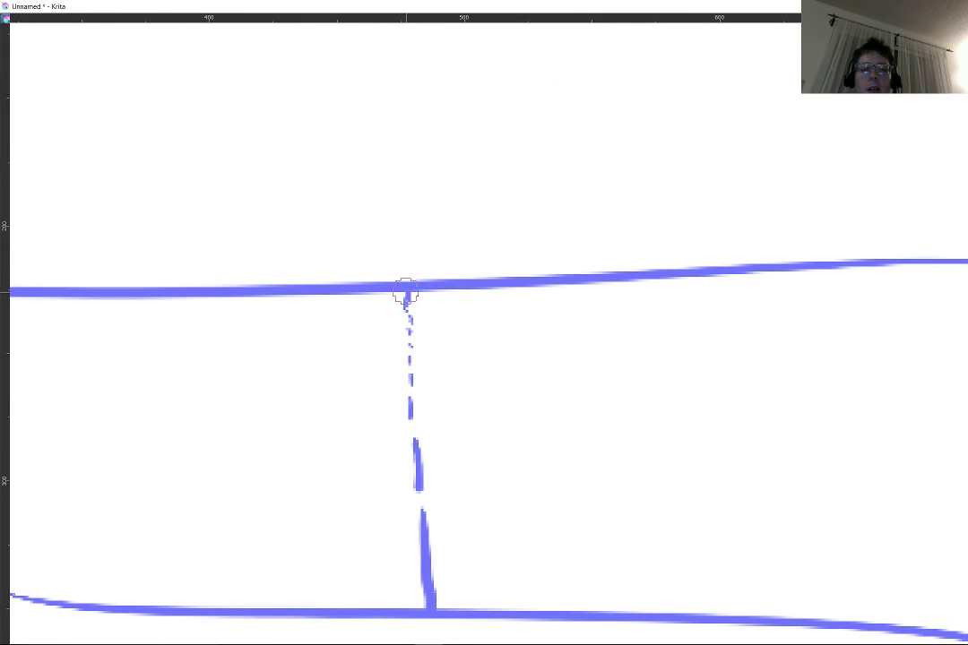
pyautogui.scroll(-6, 389, 275)
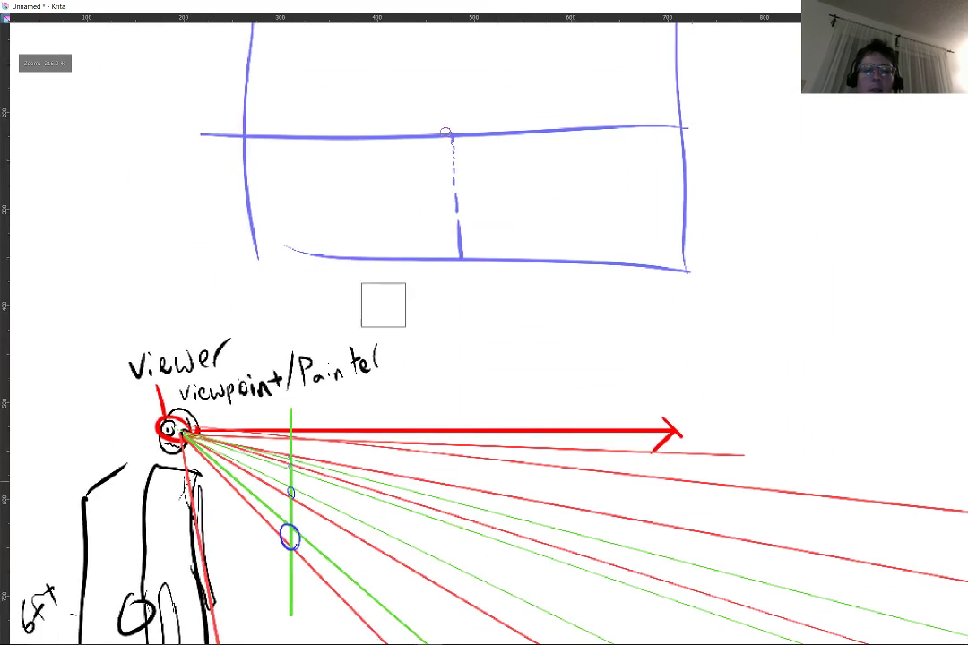
pyautogui.scroll(-4, 389, 295)
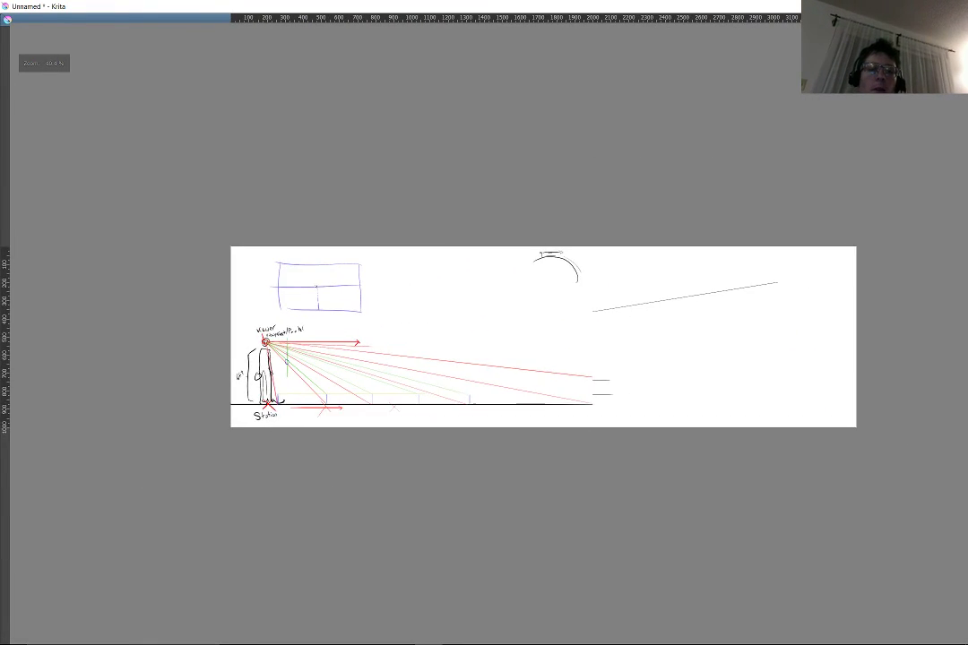
pyautogui.scroll(4, 389, 296)
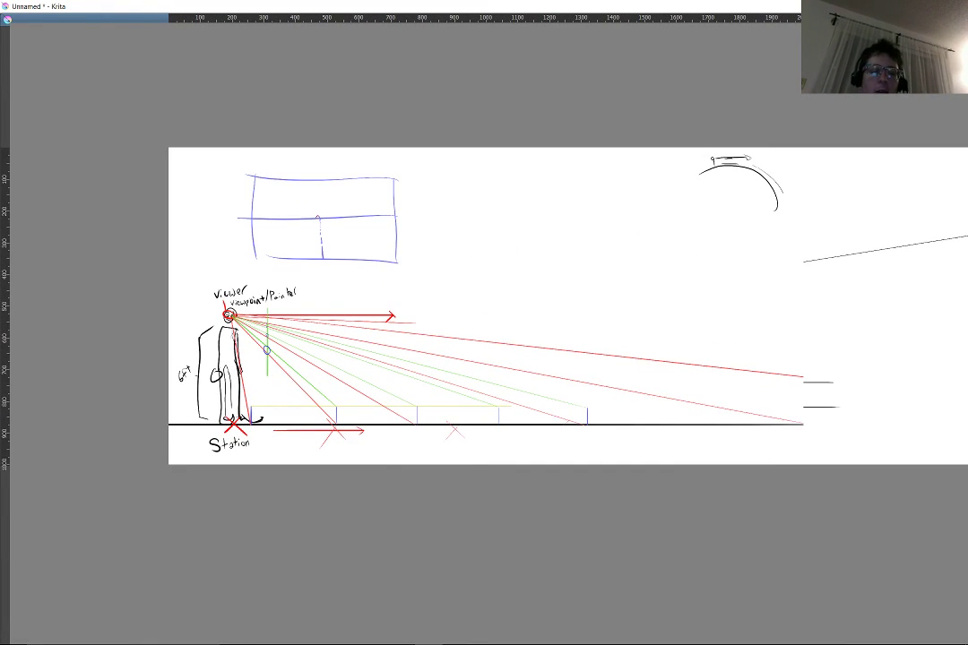
pyautogui.hotkey('alt', 'Tab')
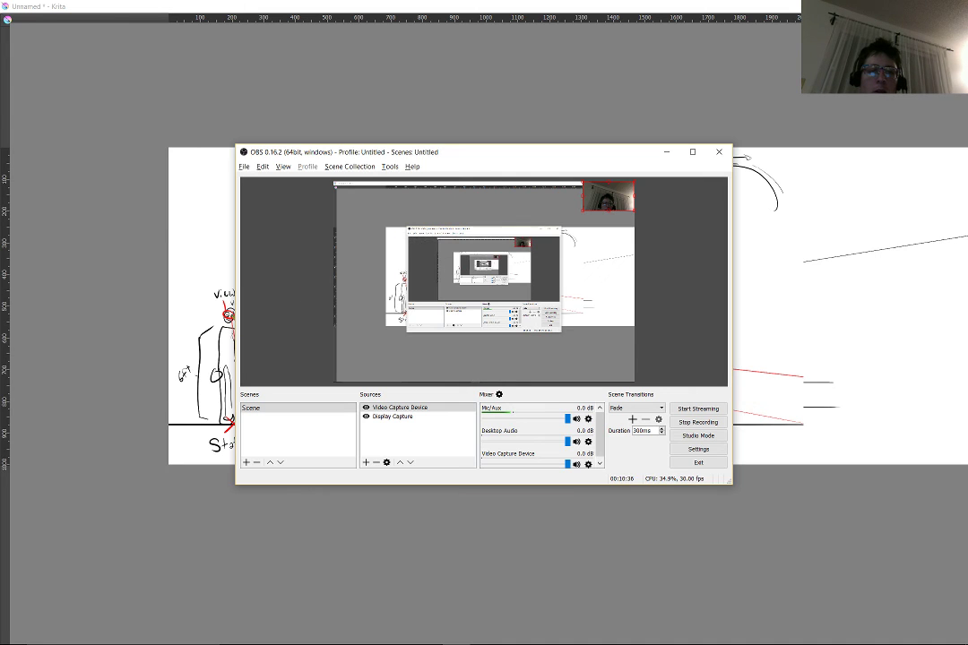